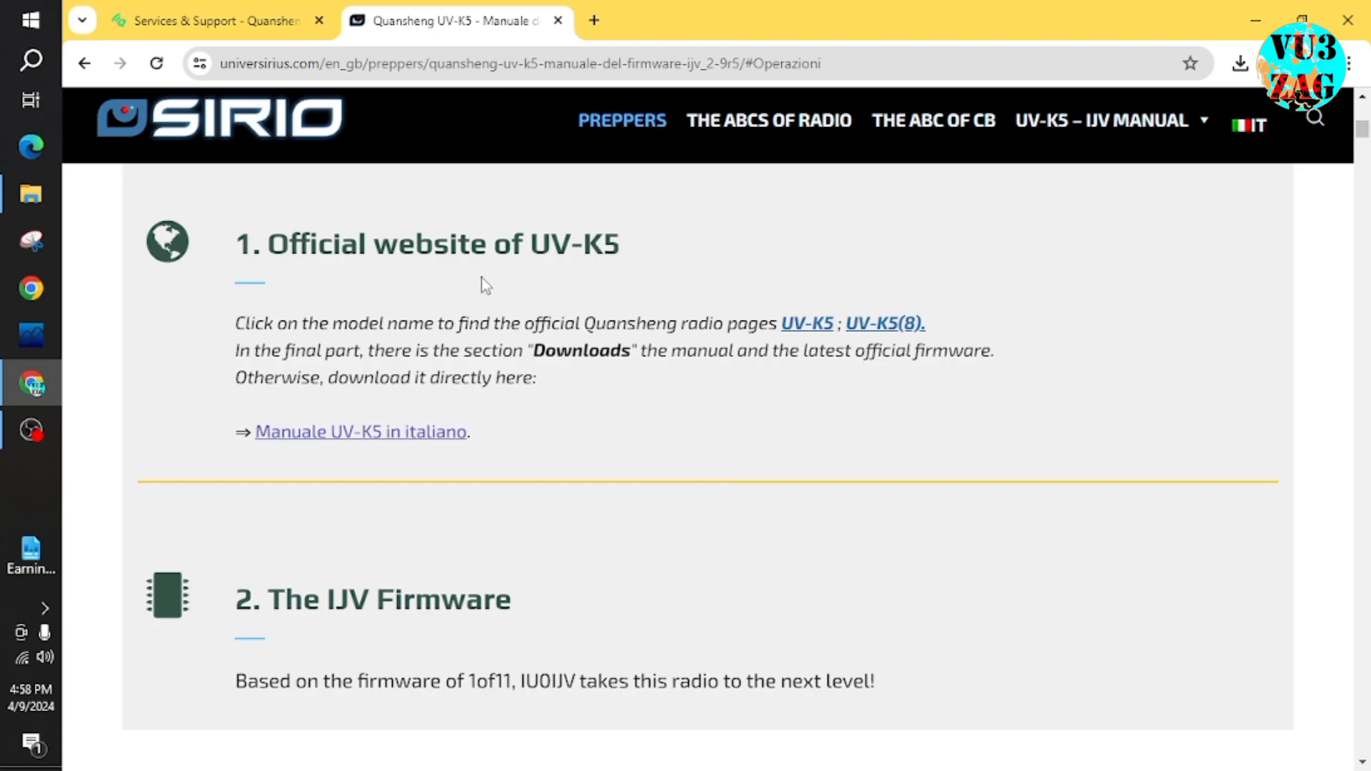
- Examine section 2.1 Download Firmware-IJV of the UV-K5 manual page, including the zip contents and the server download links
scroll(613, 425, down, 5)
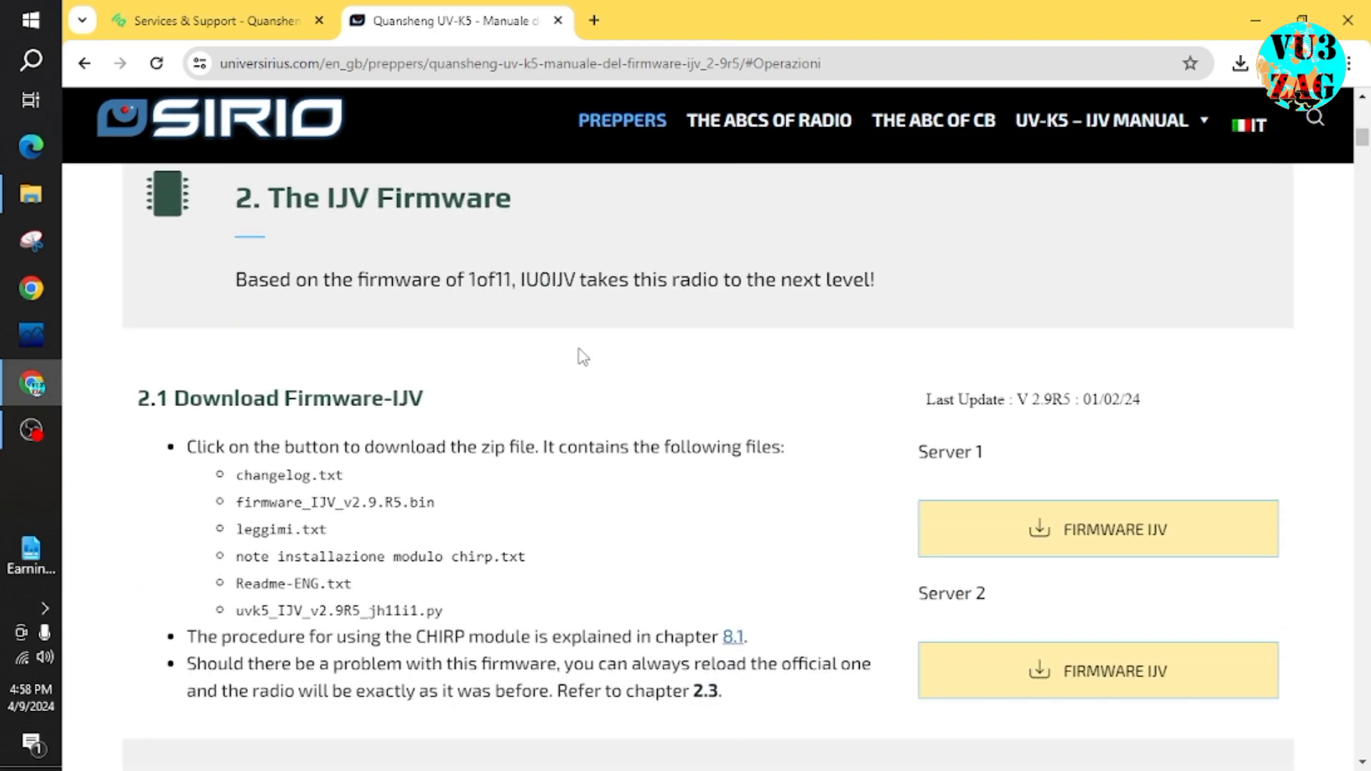
scroll(646, 389, down, 3)
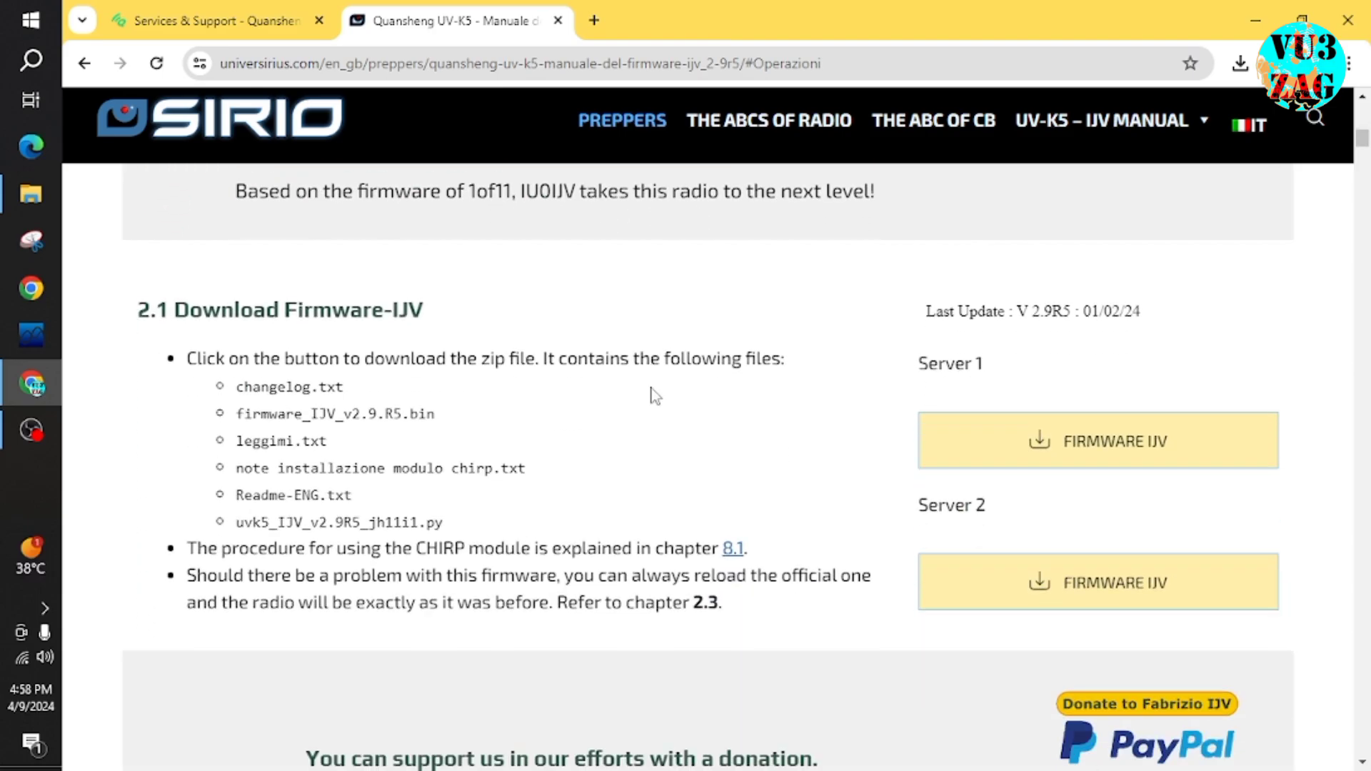
drag(160, 198, 668, 218)
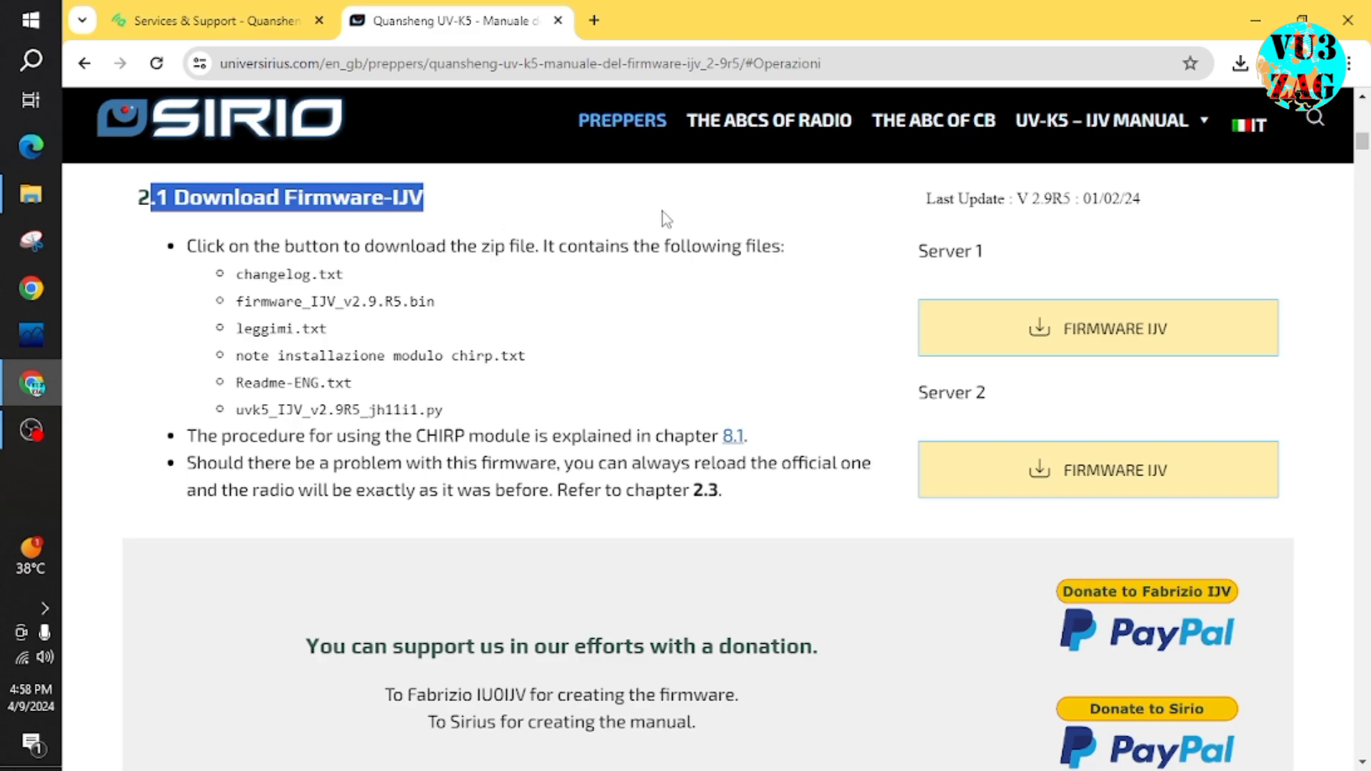
click(1075, 343)
- Switch to File Explorer and view the contents of the firmware_IJV folder inside UVK5, then return to the manual page
click(31, 193)
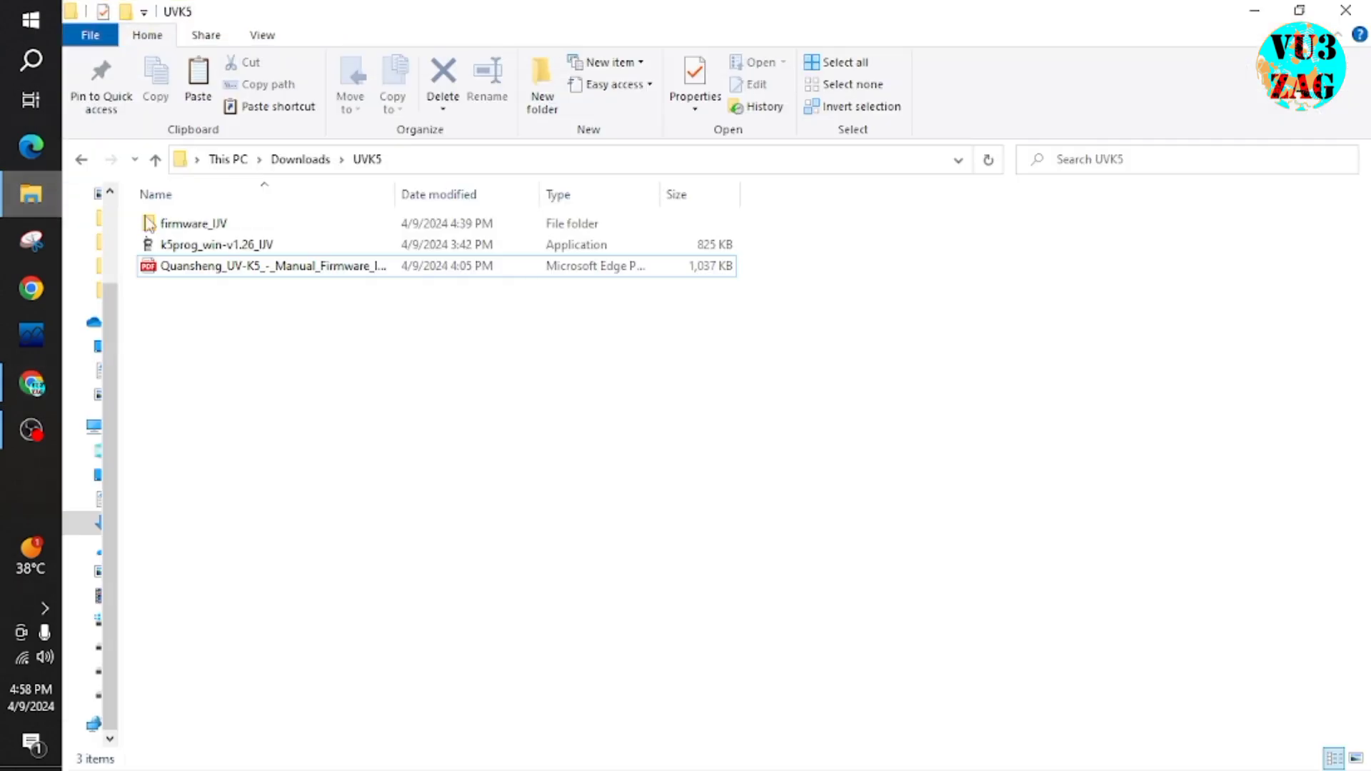
double_click(257, 225)
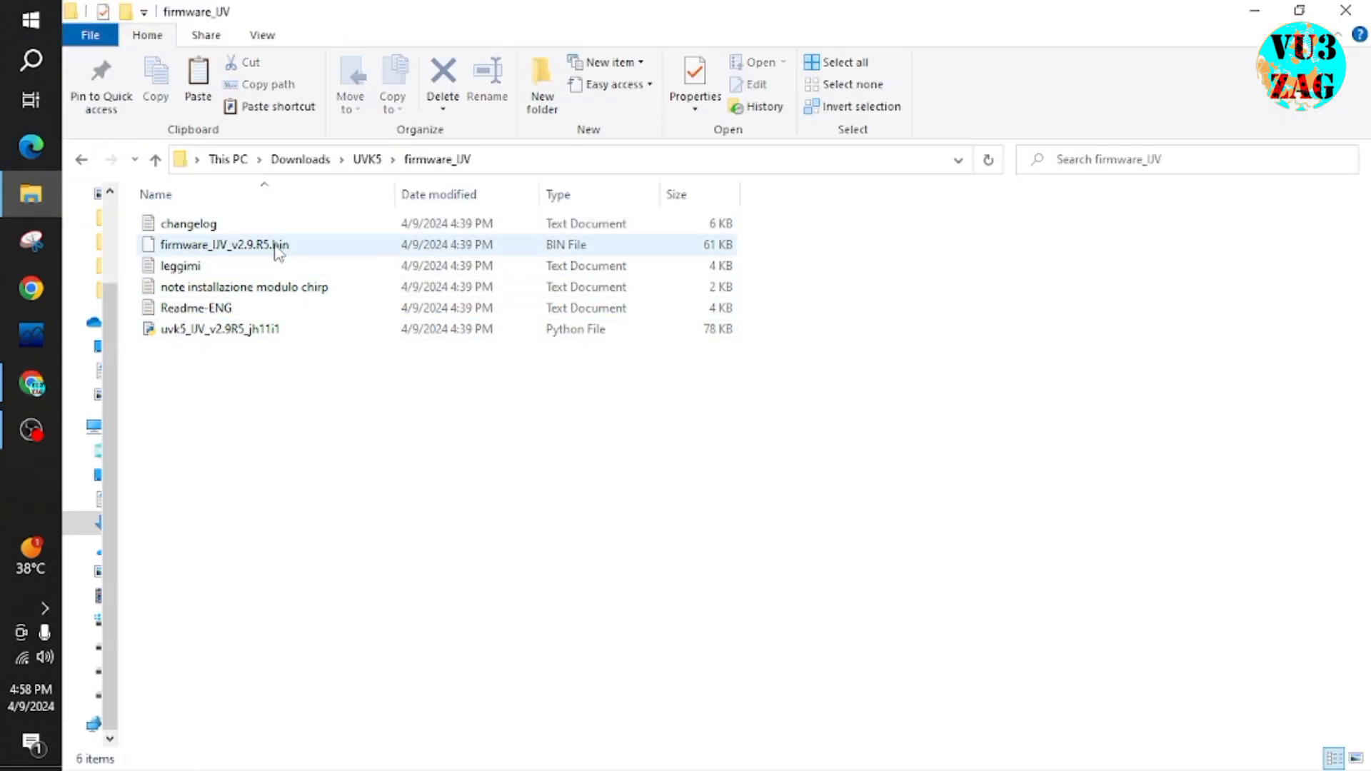
click(1254, 11)
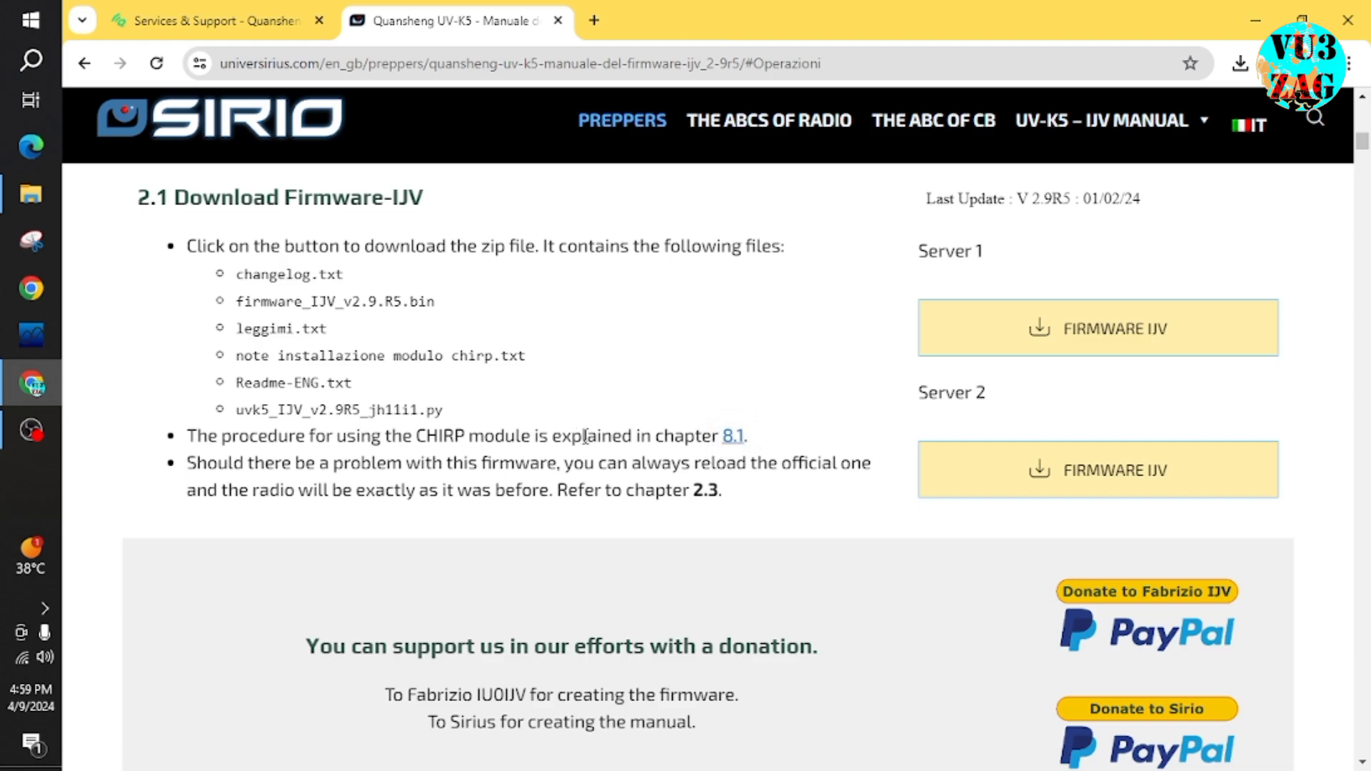
- Read the CHIRP module note and section 2.2 k5prog-win, including its download links
drag(187, 437, 779, 448)
click(229, 460)
scroll(592, 471, down, 8)
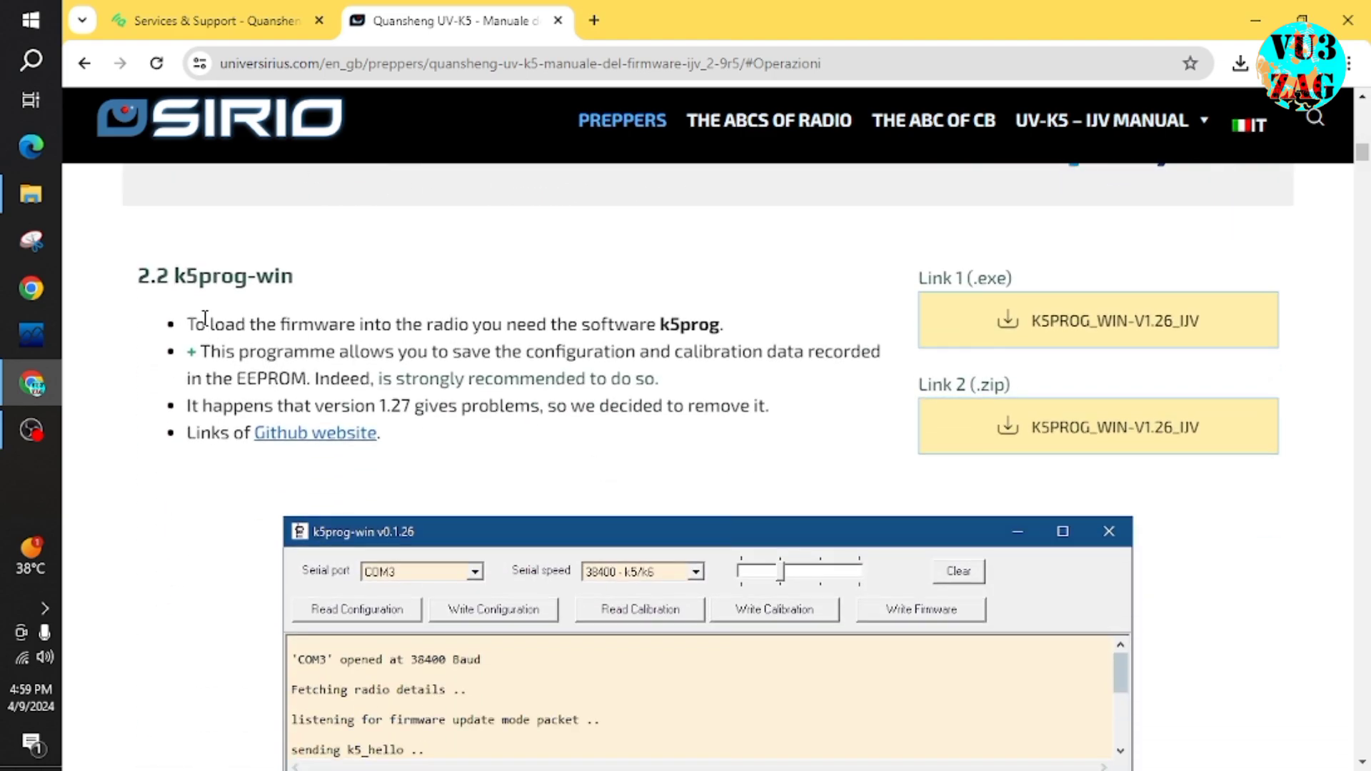
drag(172, 276, 297, 278)
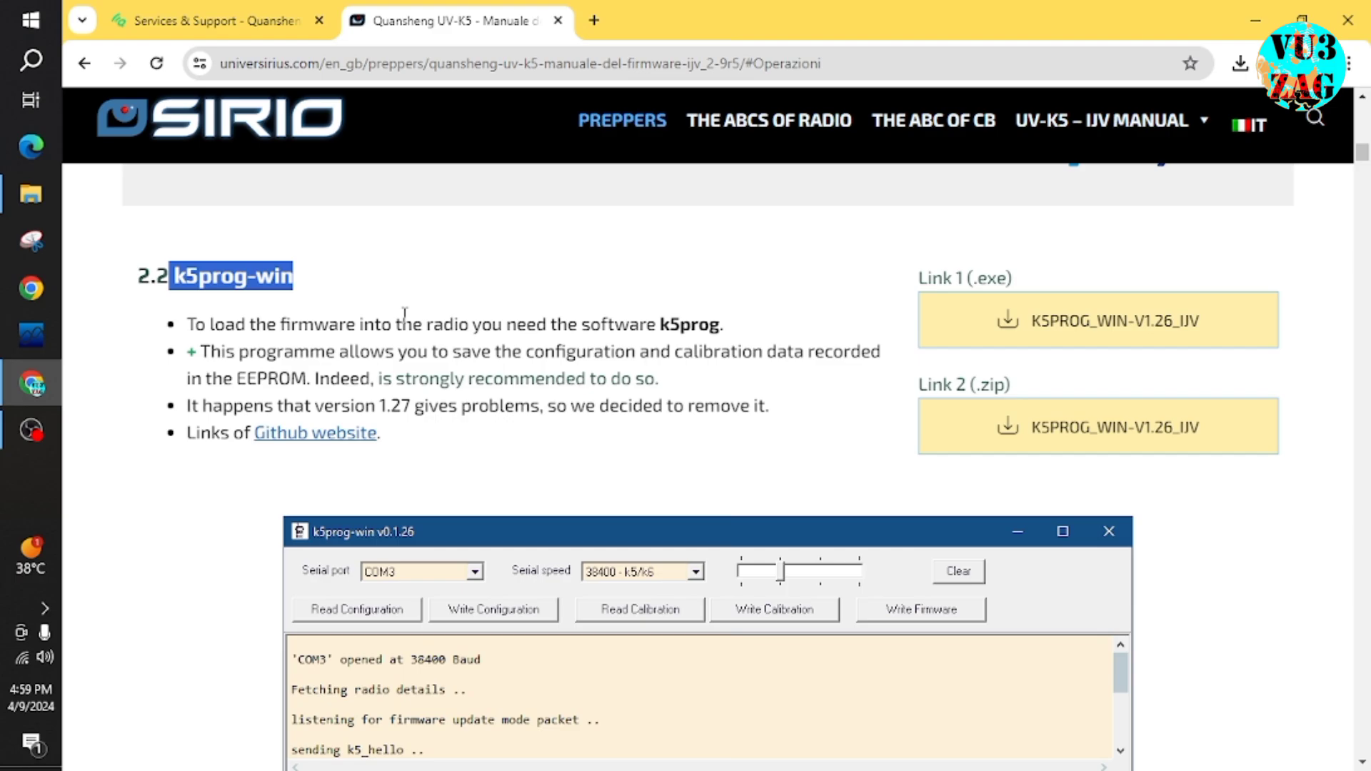
scroll(405, 313, down, 1)
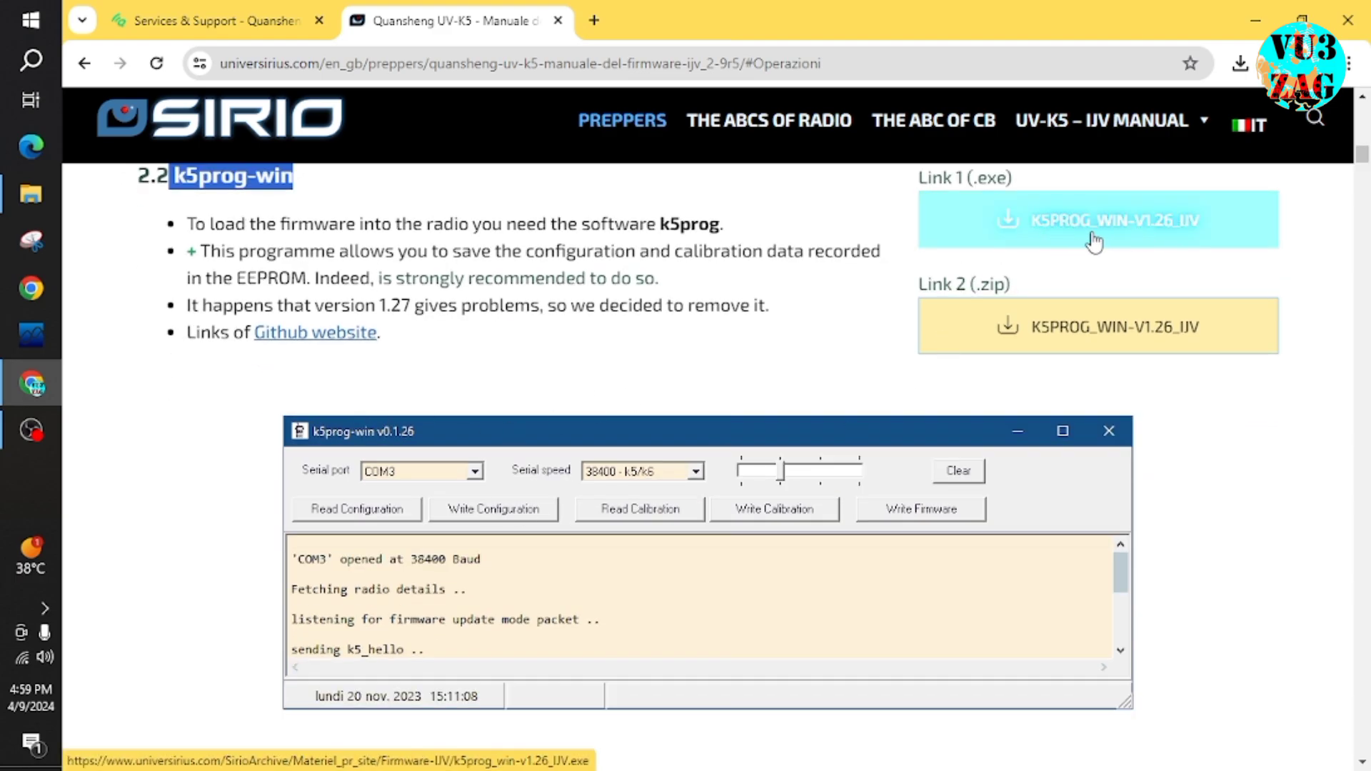
- Switch to File Explorer, go back to the UVK5 folder and locate the k5prog_win-v1.26_IJV application
click(27, 196)
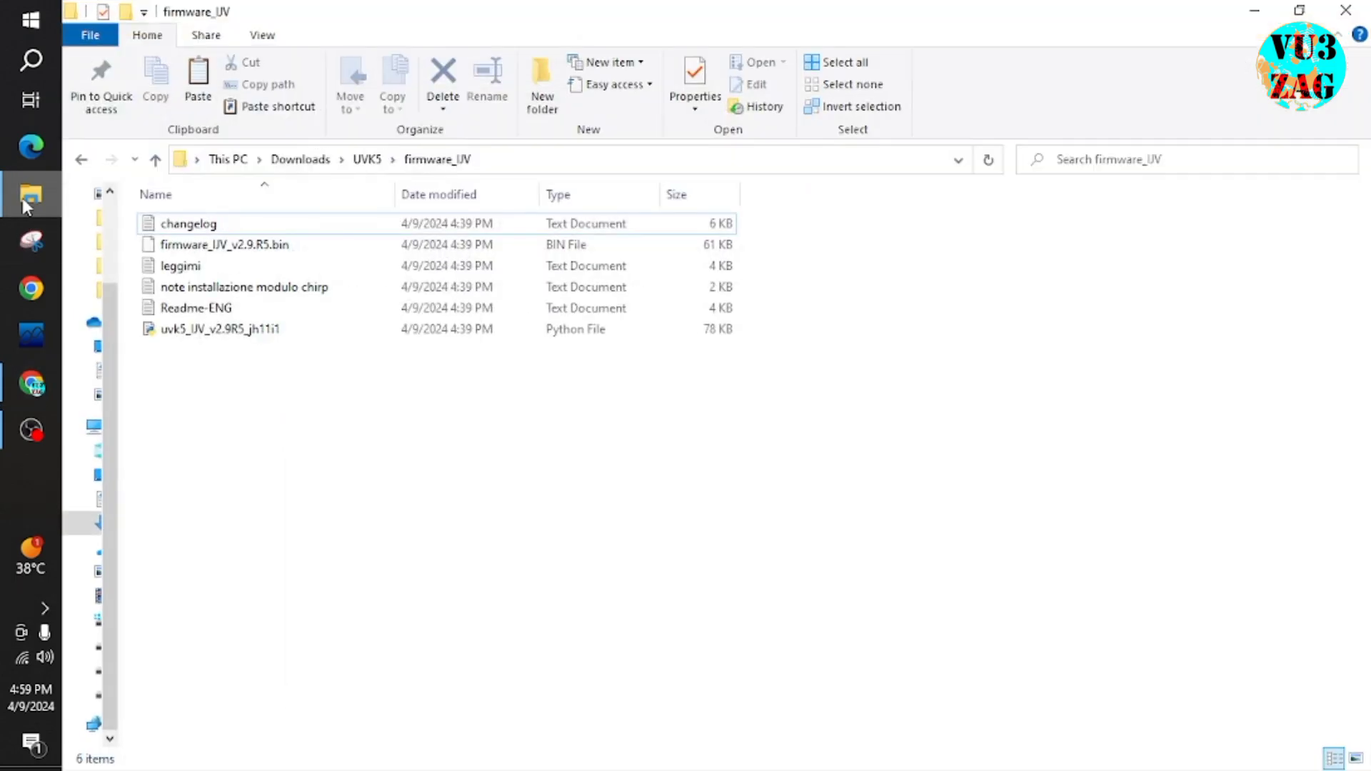
click(367, 160)
click(189, 250)
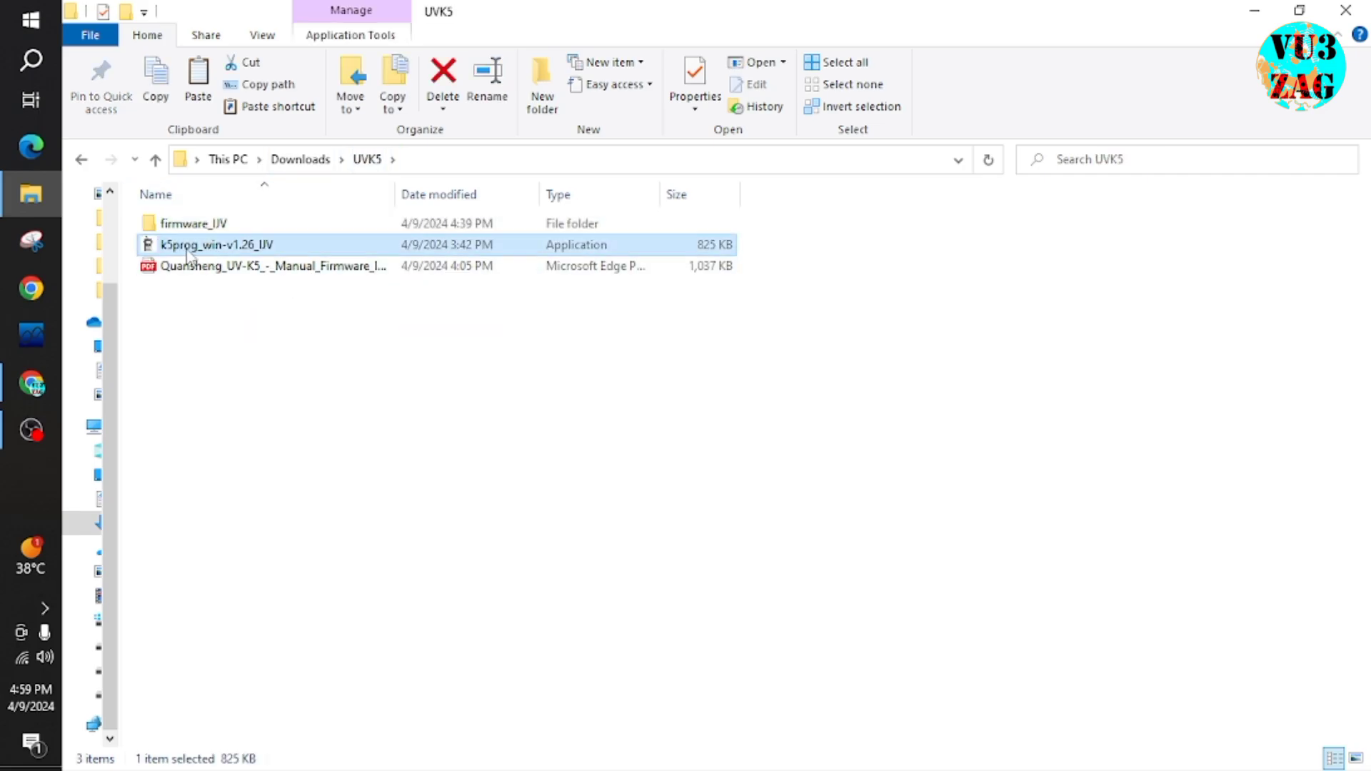
click(30, 196)
- Read section 2.3 of the manual page on backing up the original calibration and configuration
scroll(600, 394, down, 4)
scroll(602, 398, down, 3)
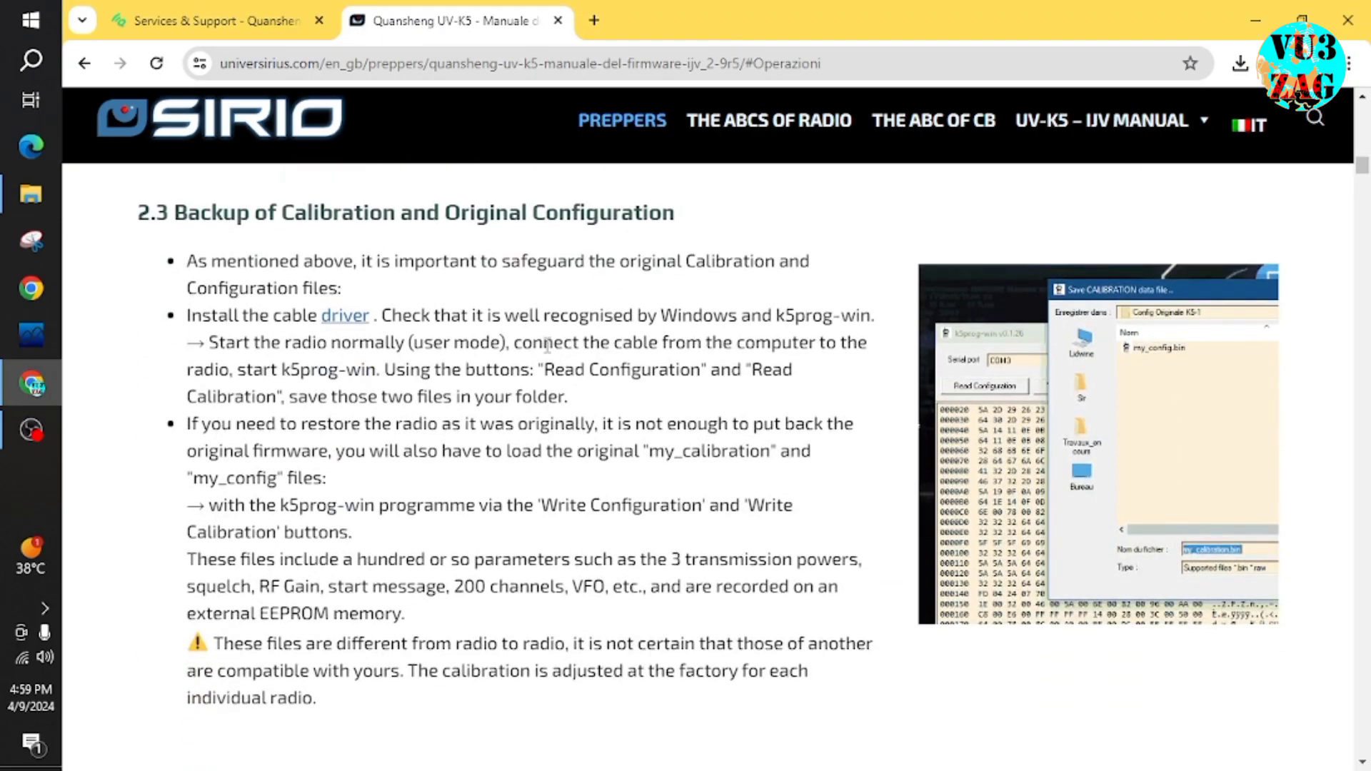
drag(176, 214, 732, 224)
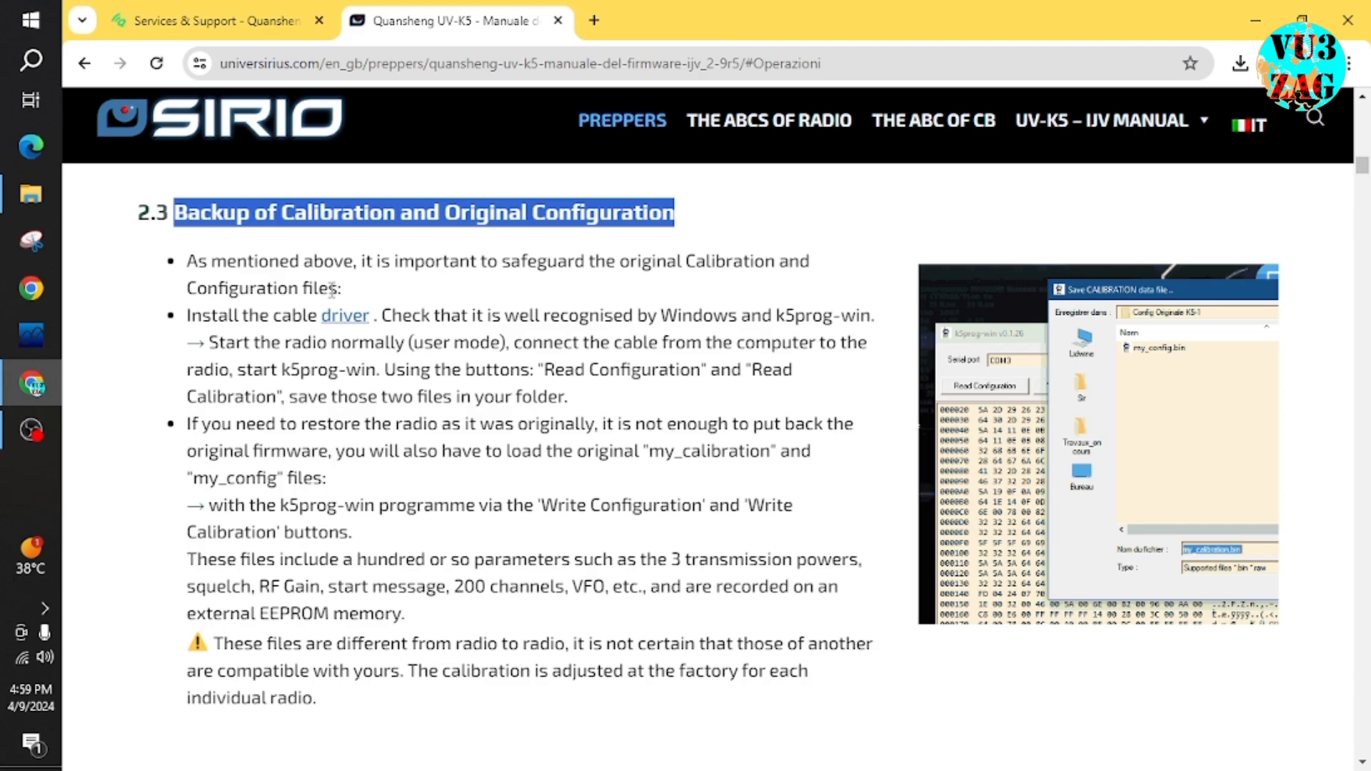
drag(187, 261, 341, 289)
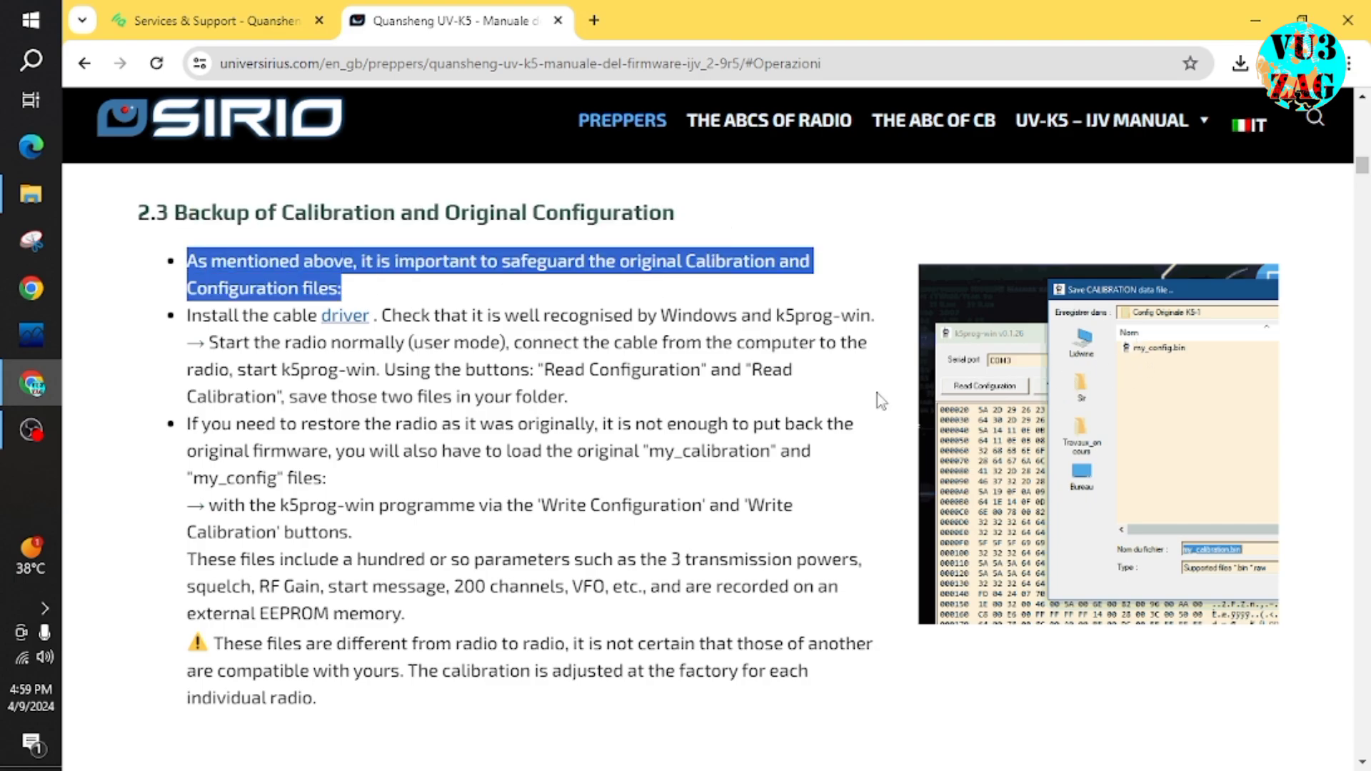
scroll(585, 349, up, 5)
scroll(702, 442, down, 4)
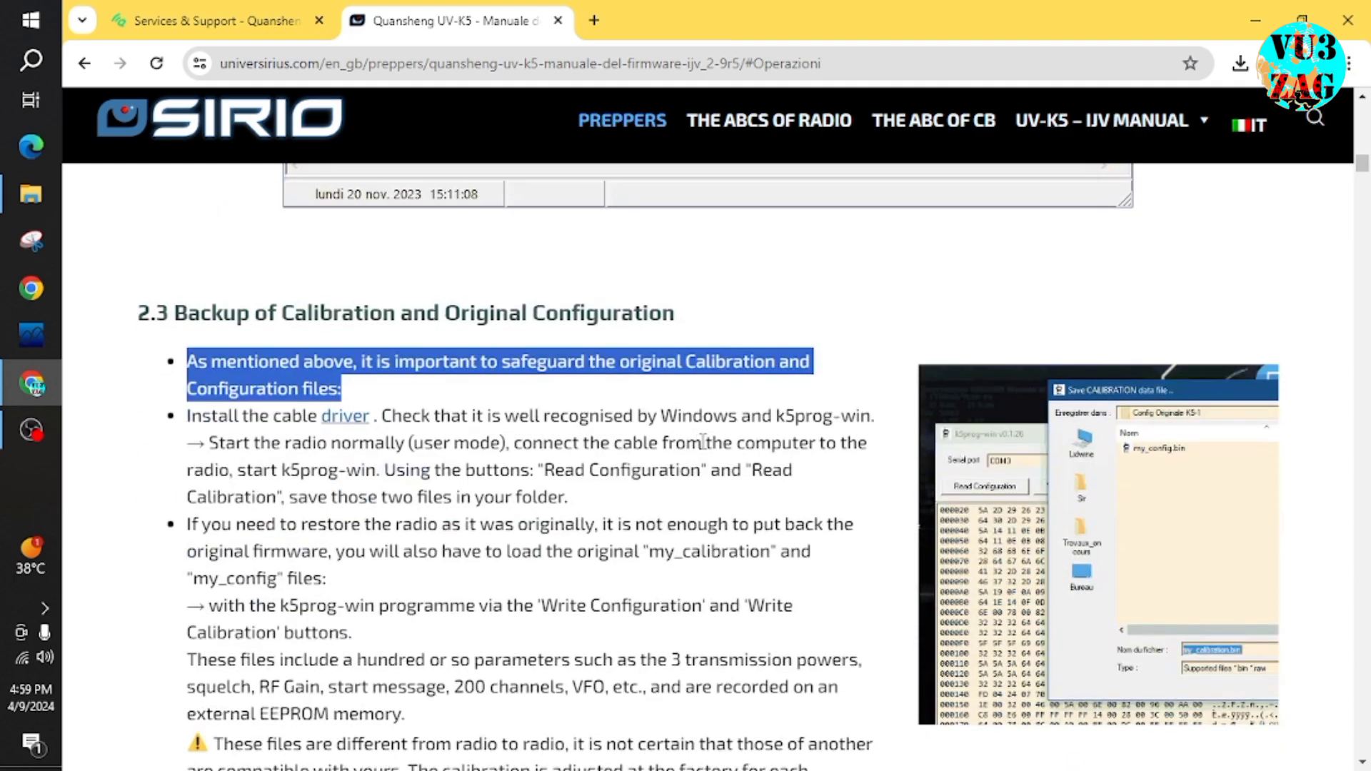
scroll(703, 442, down, 3)
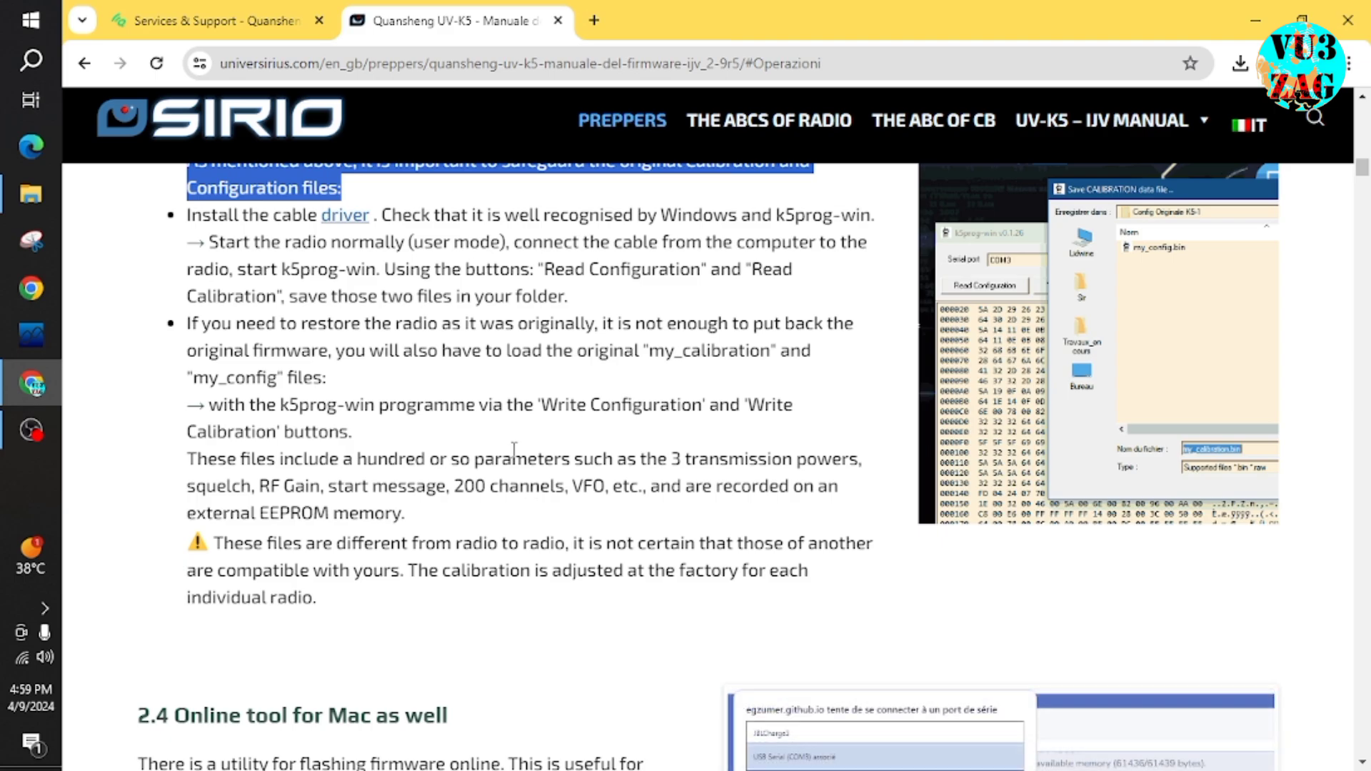
- Read the instructions in section 2.5 Upload the IJV Firmware, from charging the battery to disconnecting the cable
scroll(532, 493, down, 12)
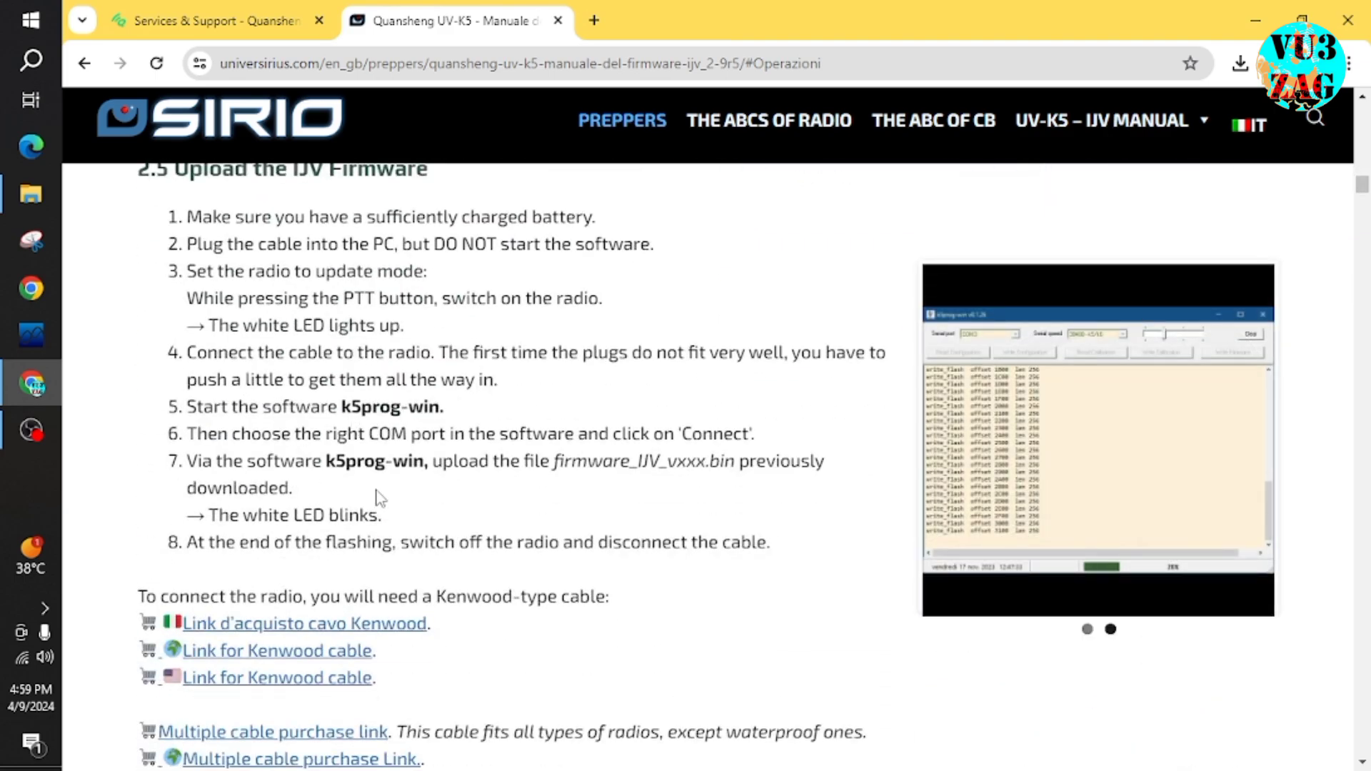
scroll(451, 464, up, 3)
scroll(625, 383, down, 4)
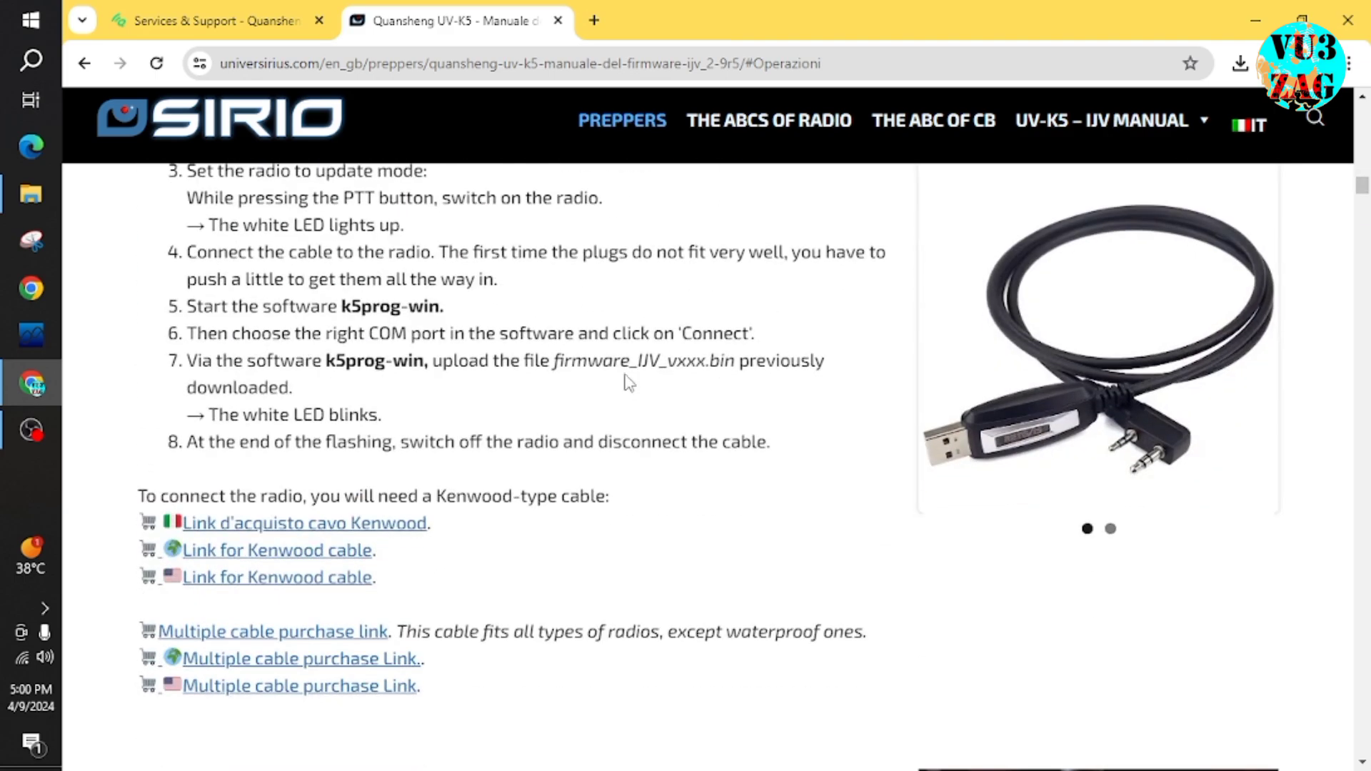
scroll(624, 383, up, 4)
drag(171, 368, 466, 495)
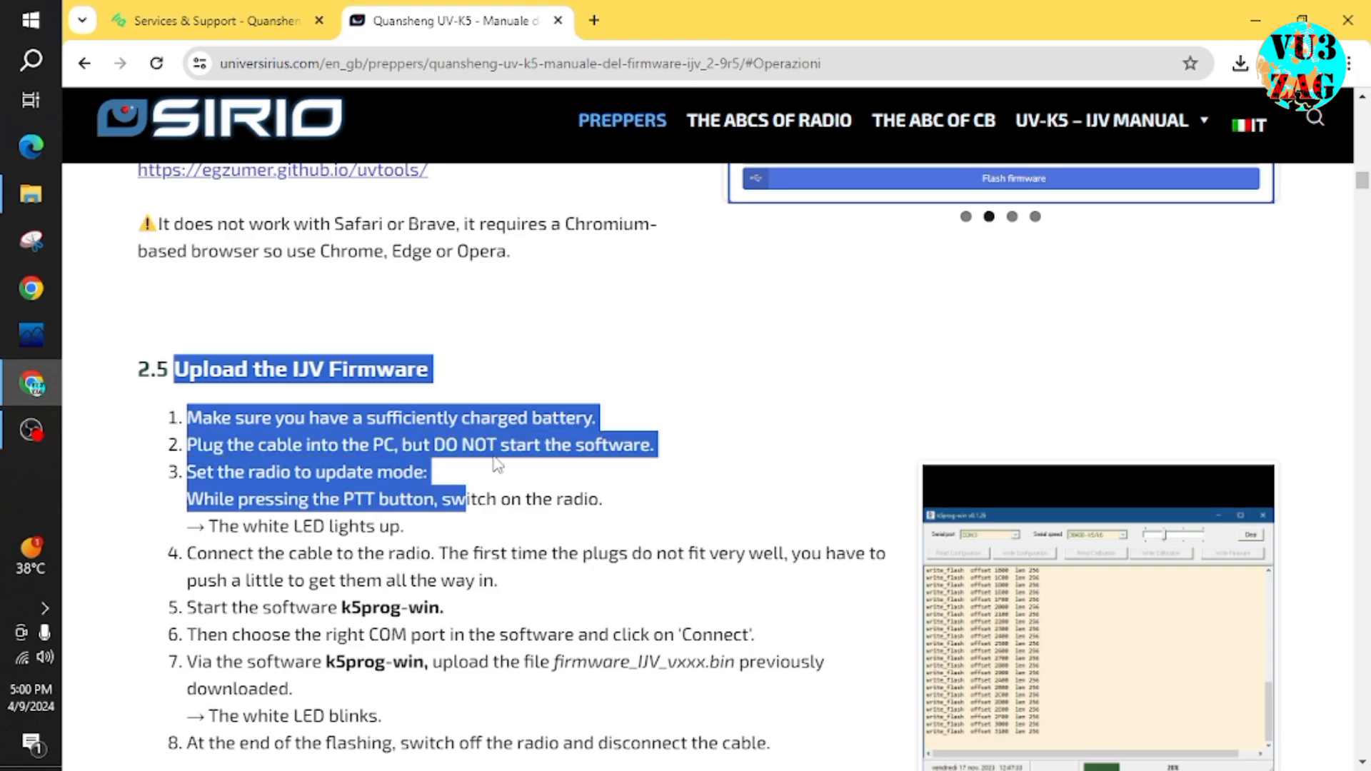
scroll(442, 396, down, 3)
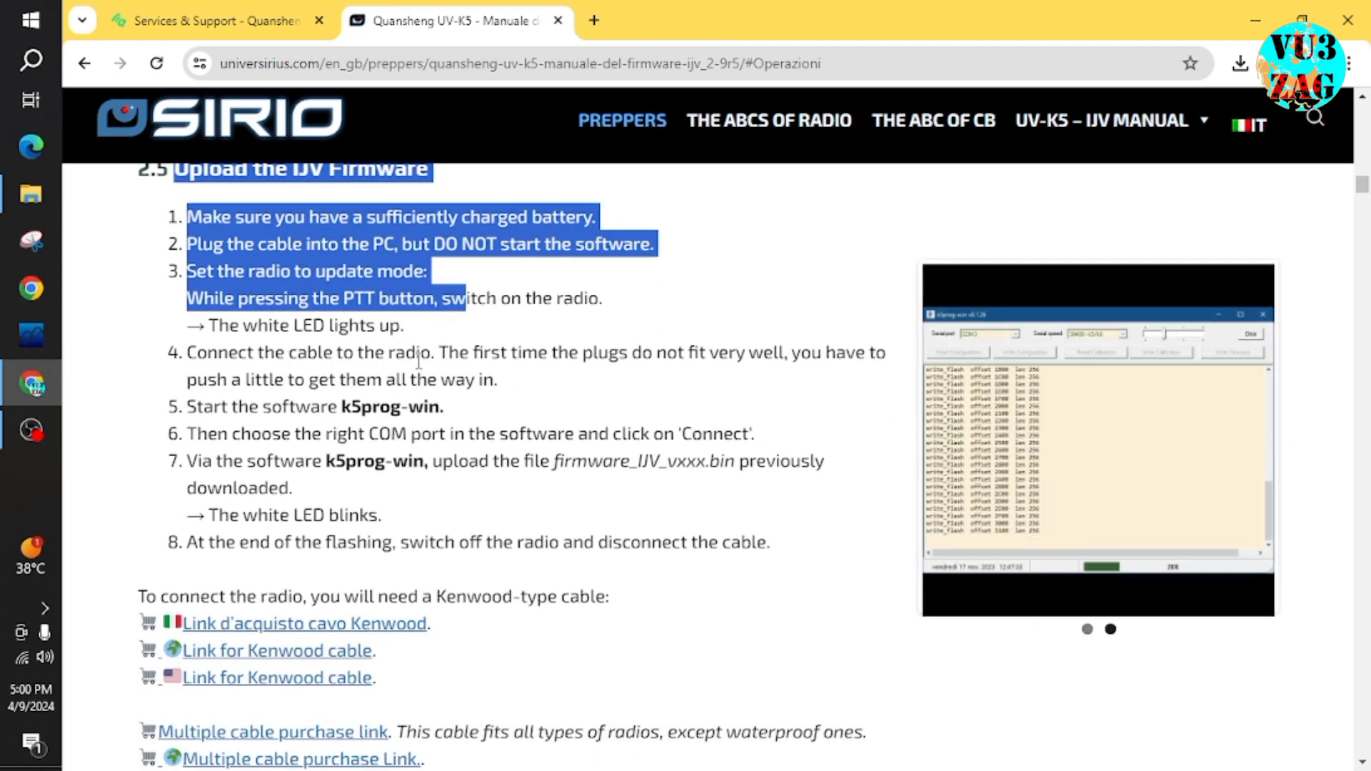
click(187, 354)
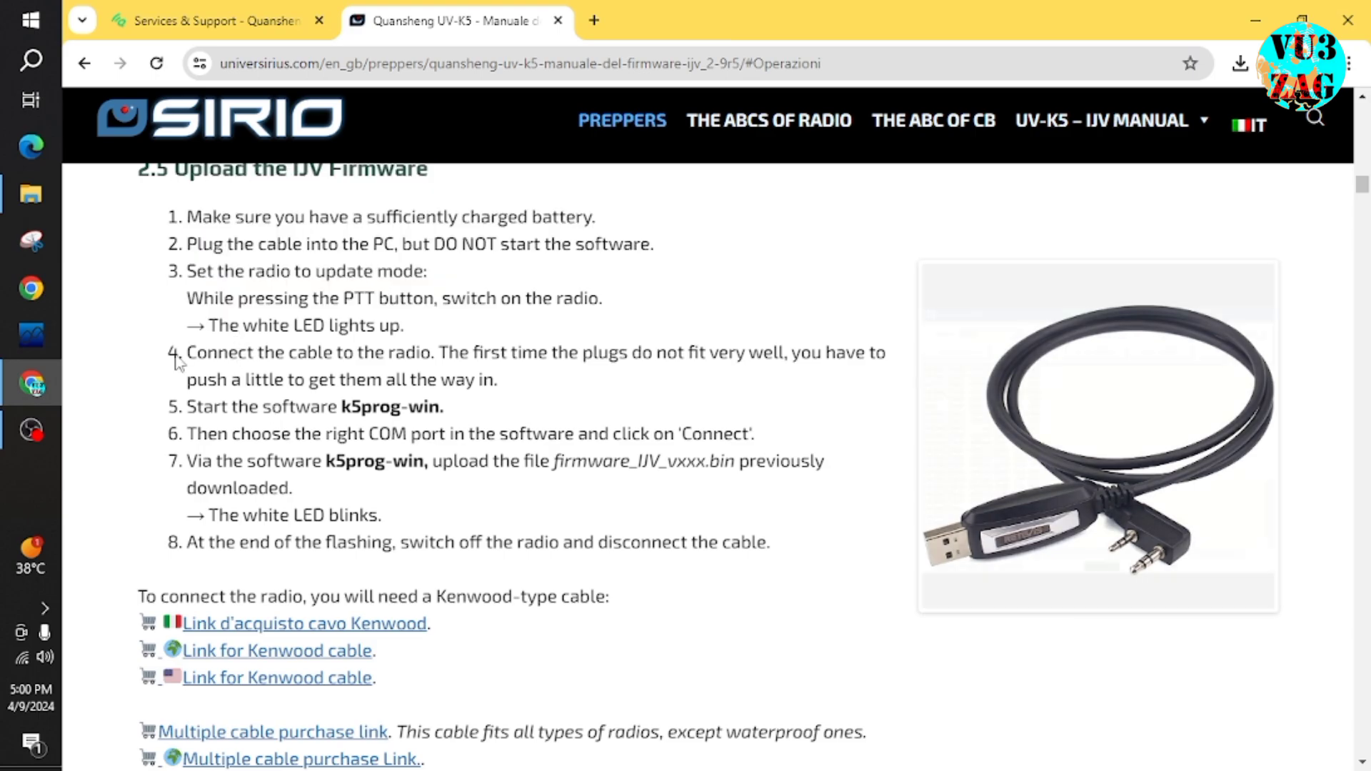
drag(187, 355, 428, 380)
drag(197, 432, 515, 426)
drag(245, 487, 385, 486)
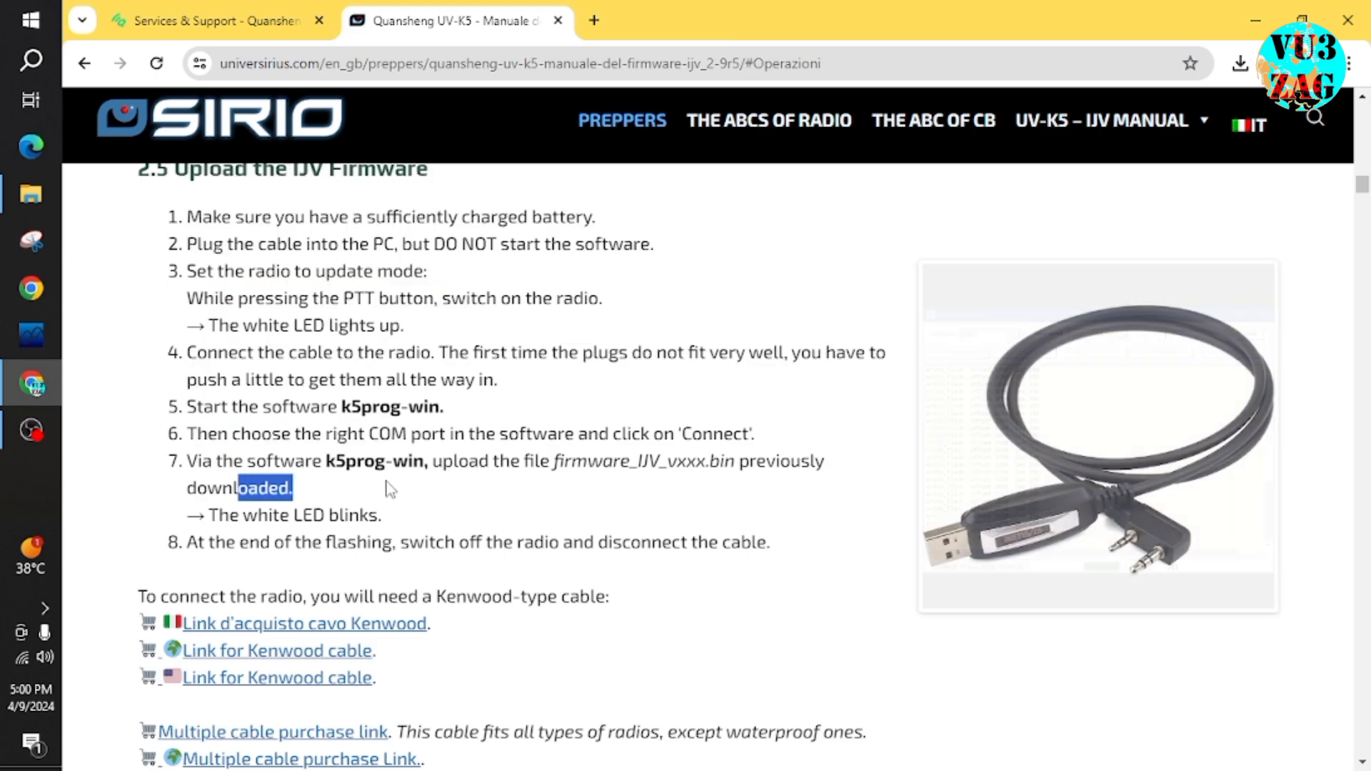
drag(187, 542, 305, 575)
- Read section 2.6 on adjusting the radio after the update, including the VFO RESET with PTT + EXIT and the menu settings
scroll(489, 520, down, 6)
scroll(498, 507, down, 3)
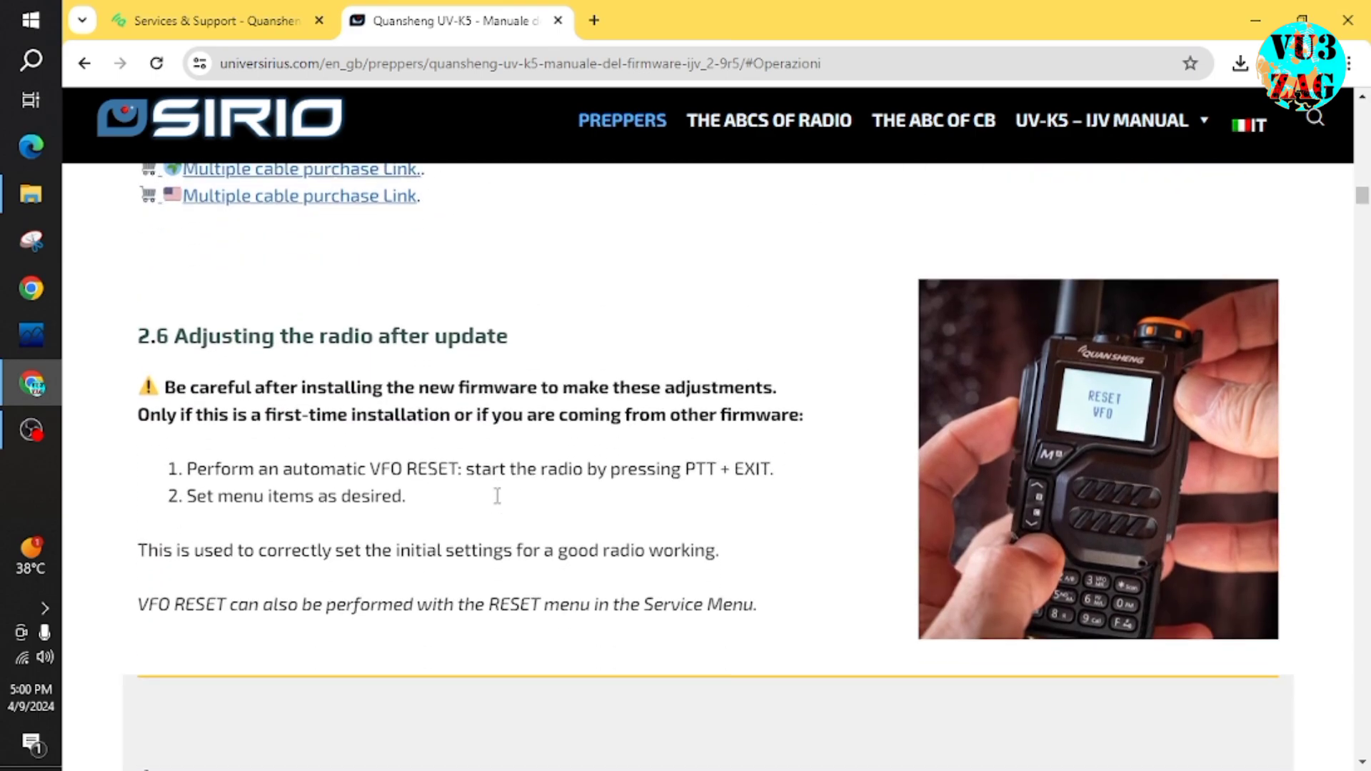
drag(175, 323, 509, 326)
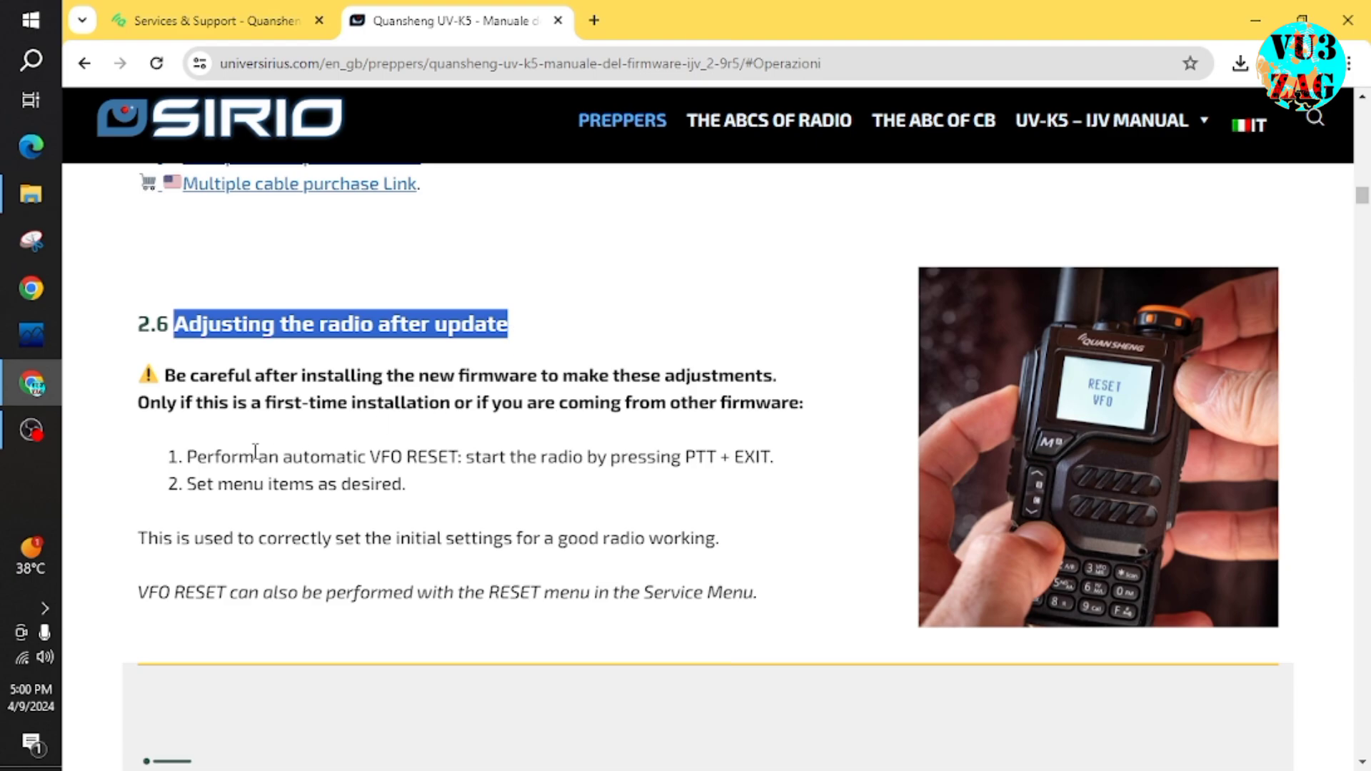
drag(187, 457, 773, 455)
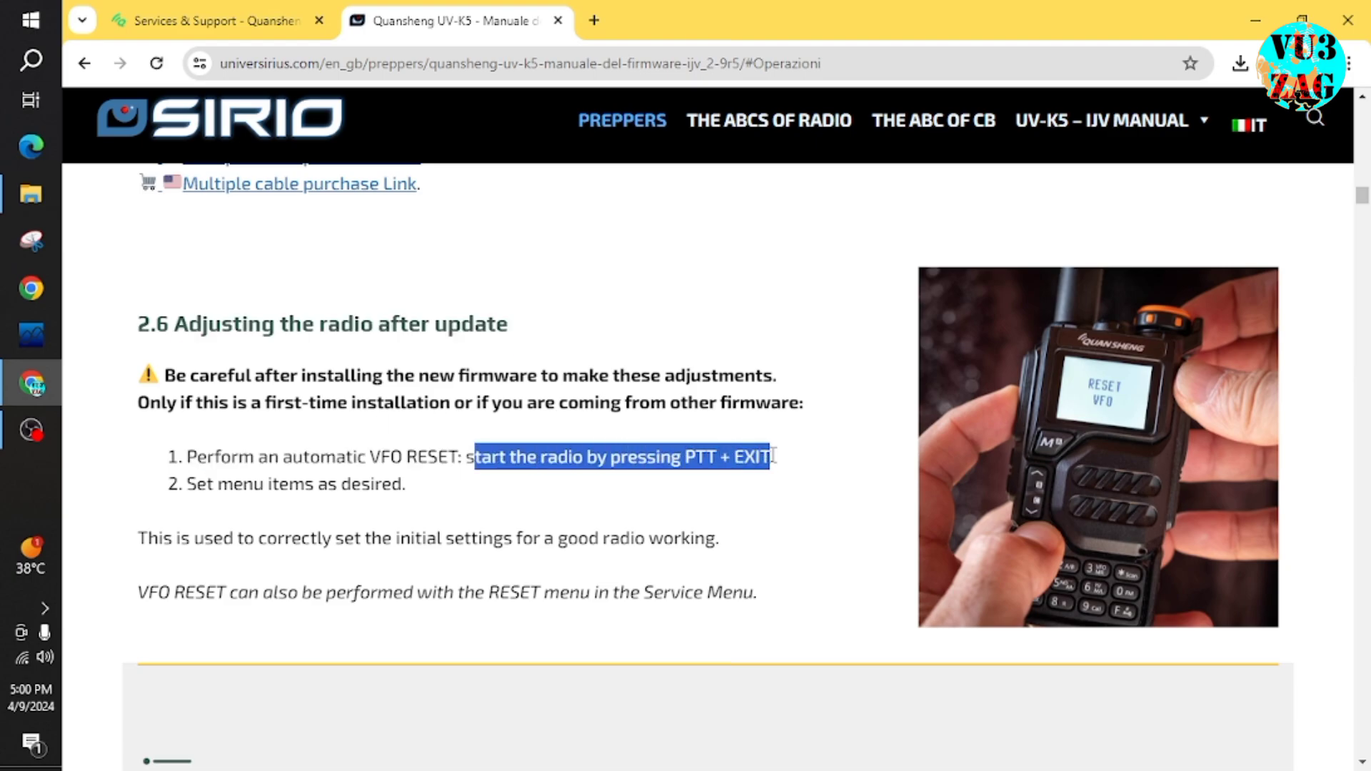
drag(188, 485, 424, 492)
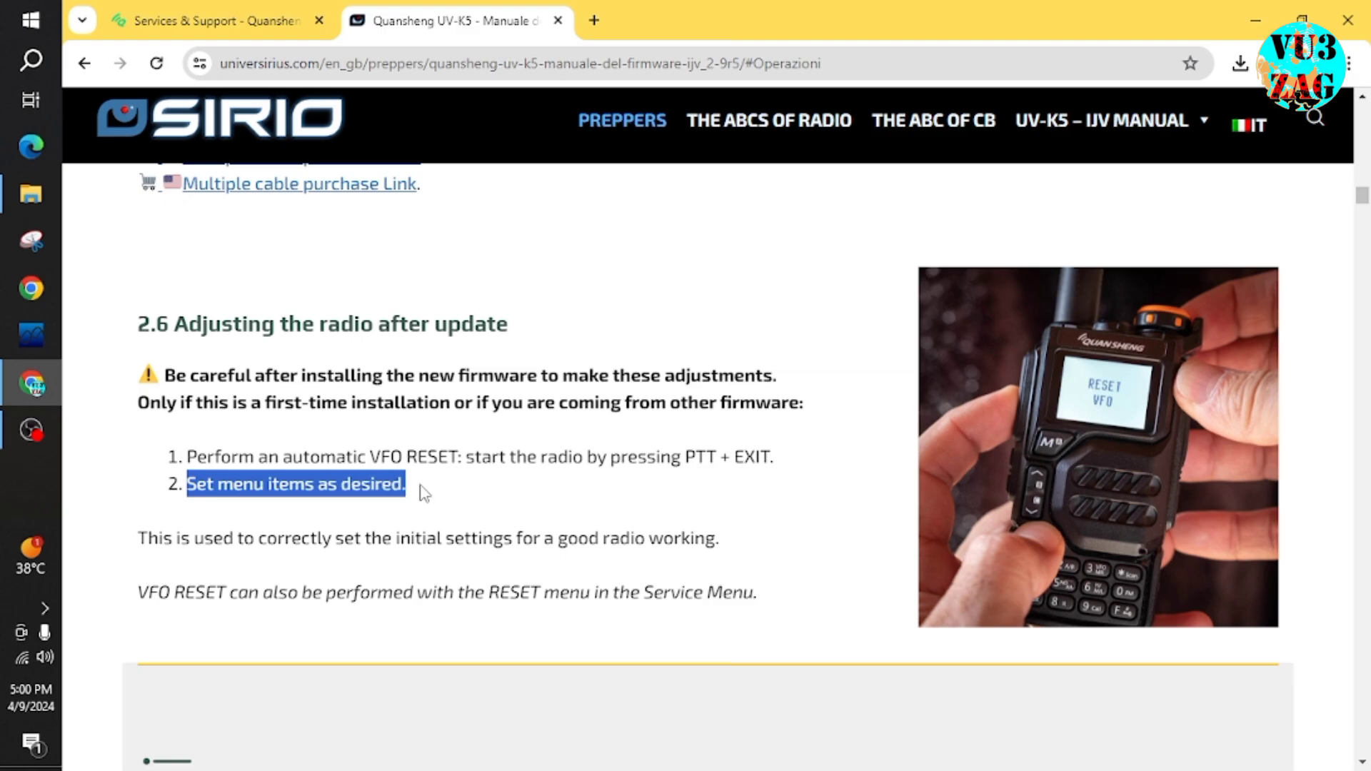
drag(140, 539, 696, 550)
click(489, 580)
scroll(490, 578, down, 4)
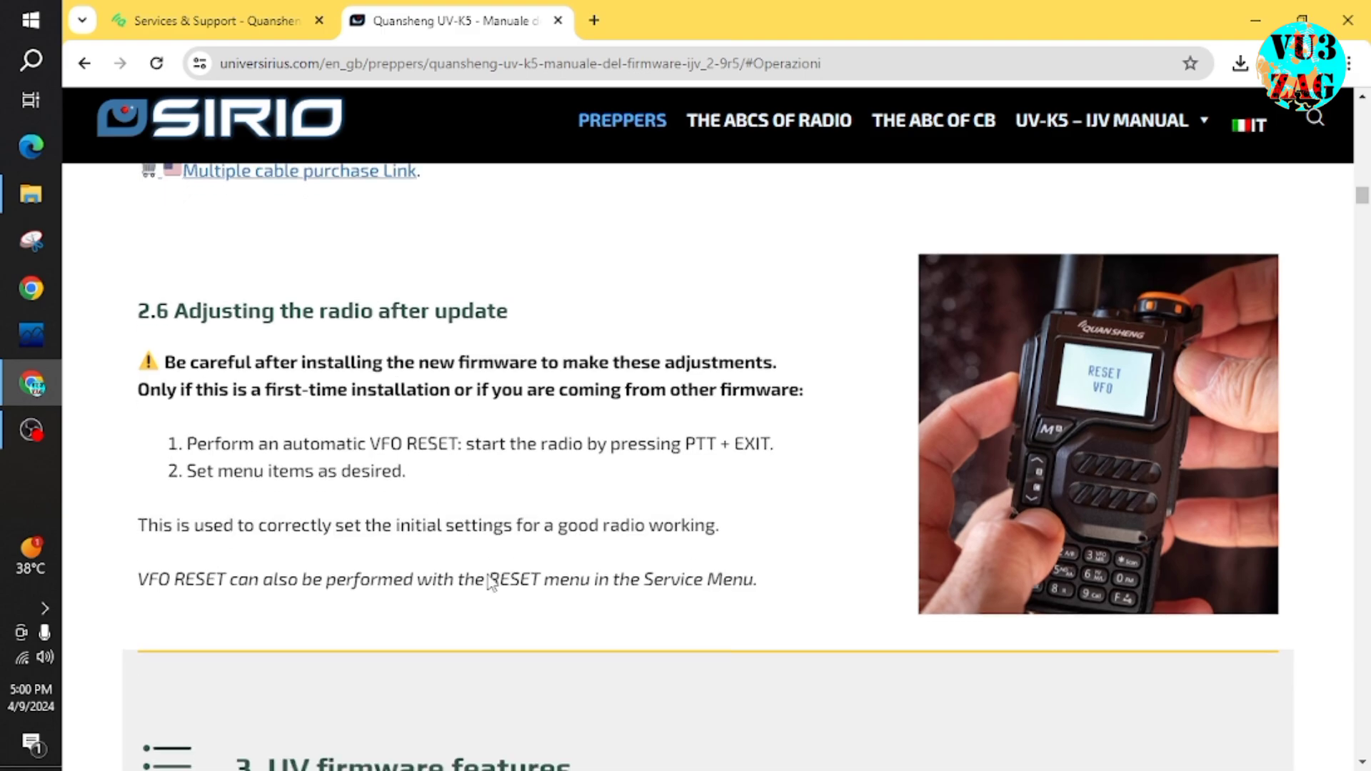
scroll(490, 571, down, 3)
scroll(490, 571, up, 20)
- Examine the official Quansheng download center page for the UV-K5(8), including its address and Downloads table
click(215, 29)
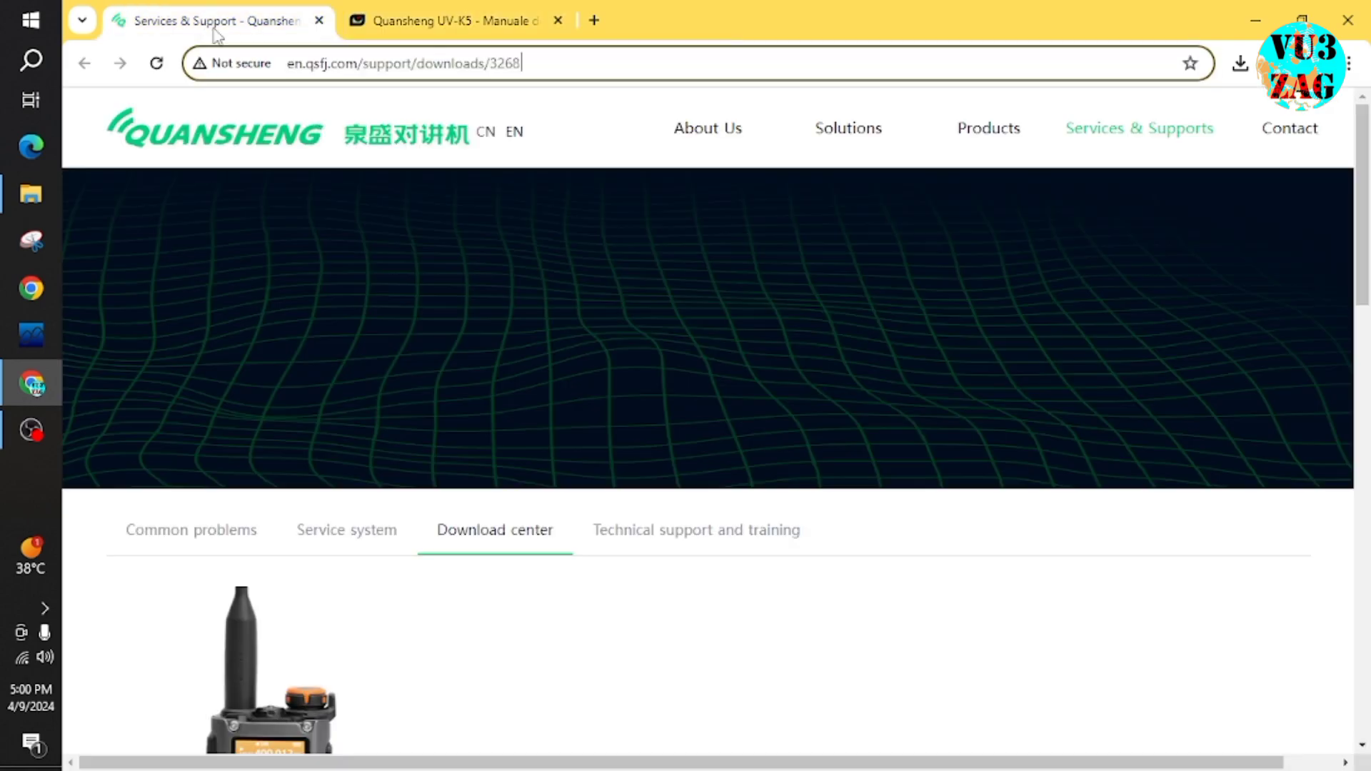
click(535, 63)
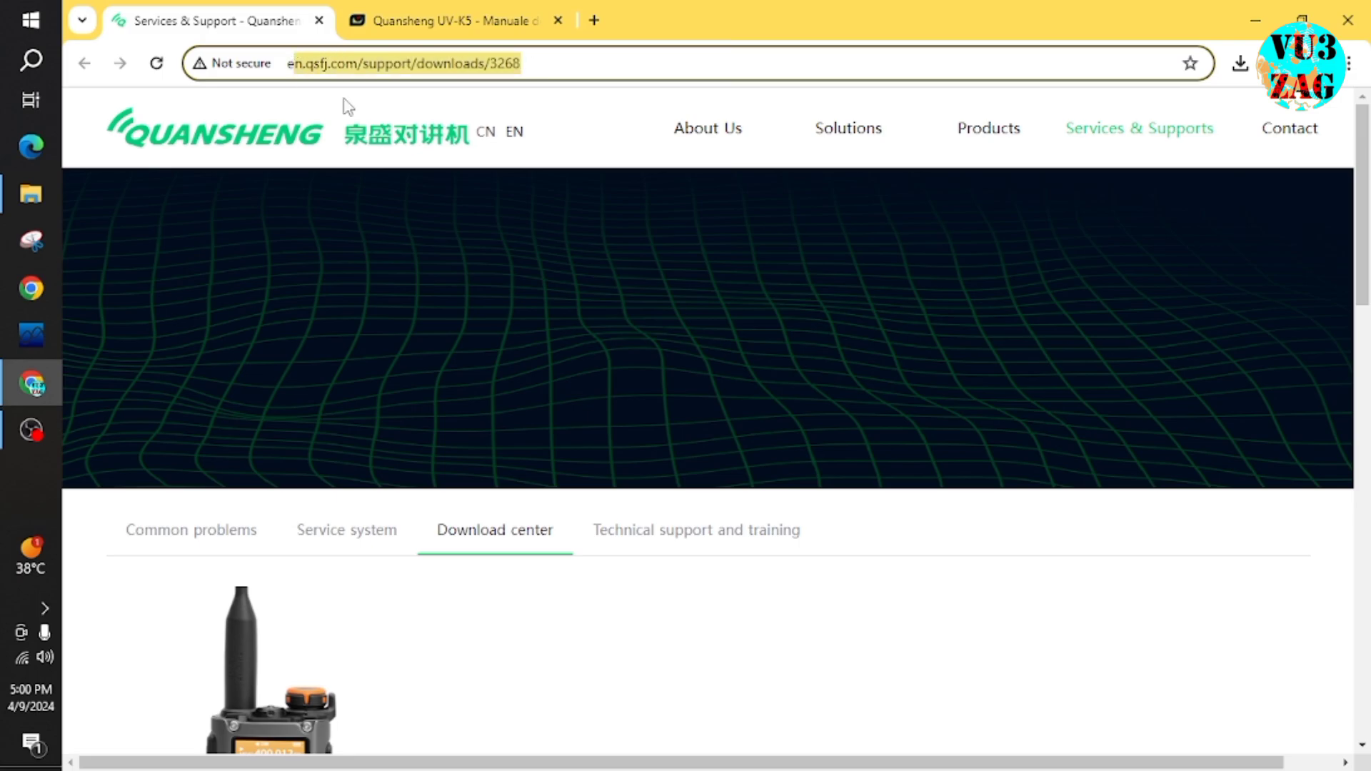
scroll(503, 314, down, 6)
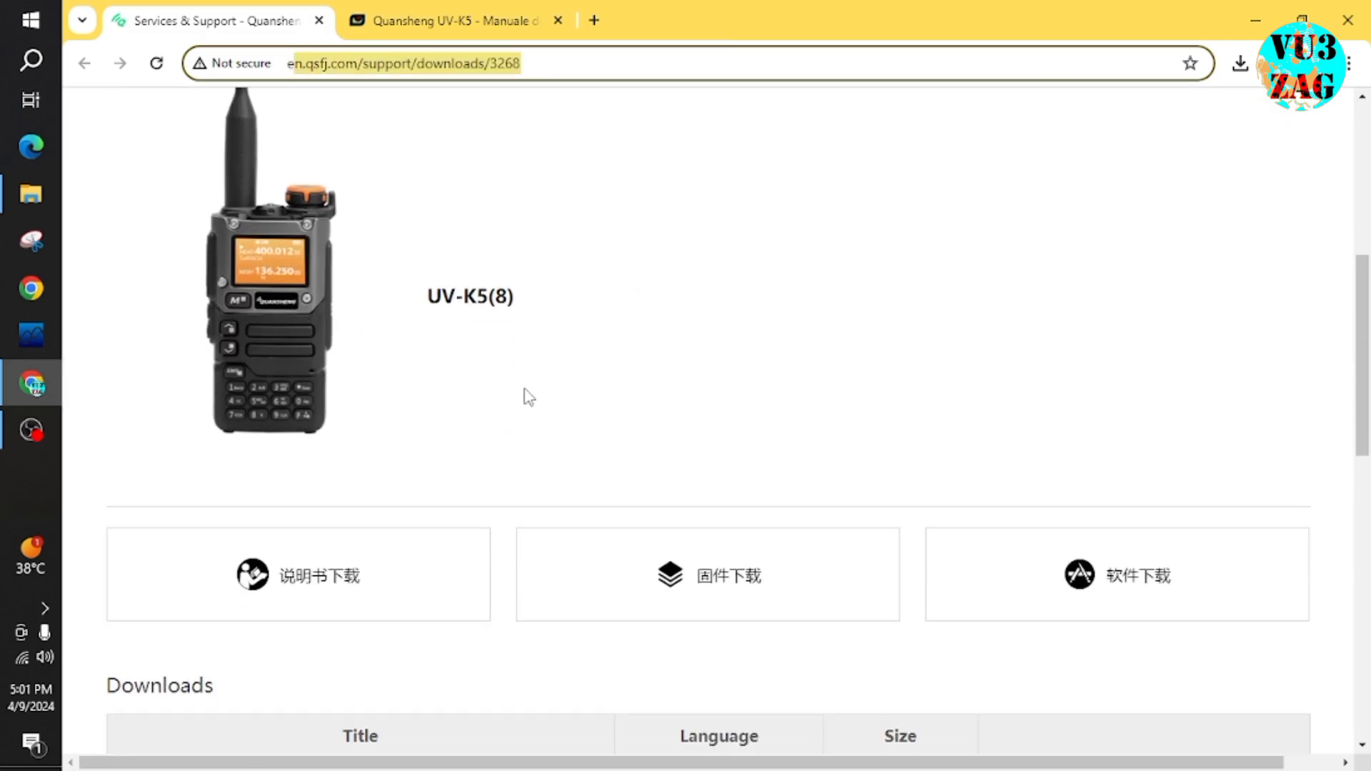
scroll(528, 397, down, 7)
drag(93, 183, 1237, 534)
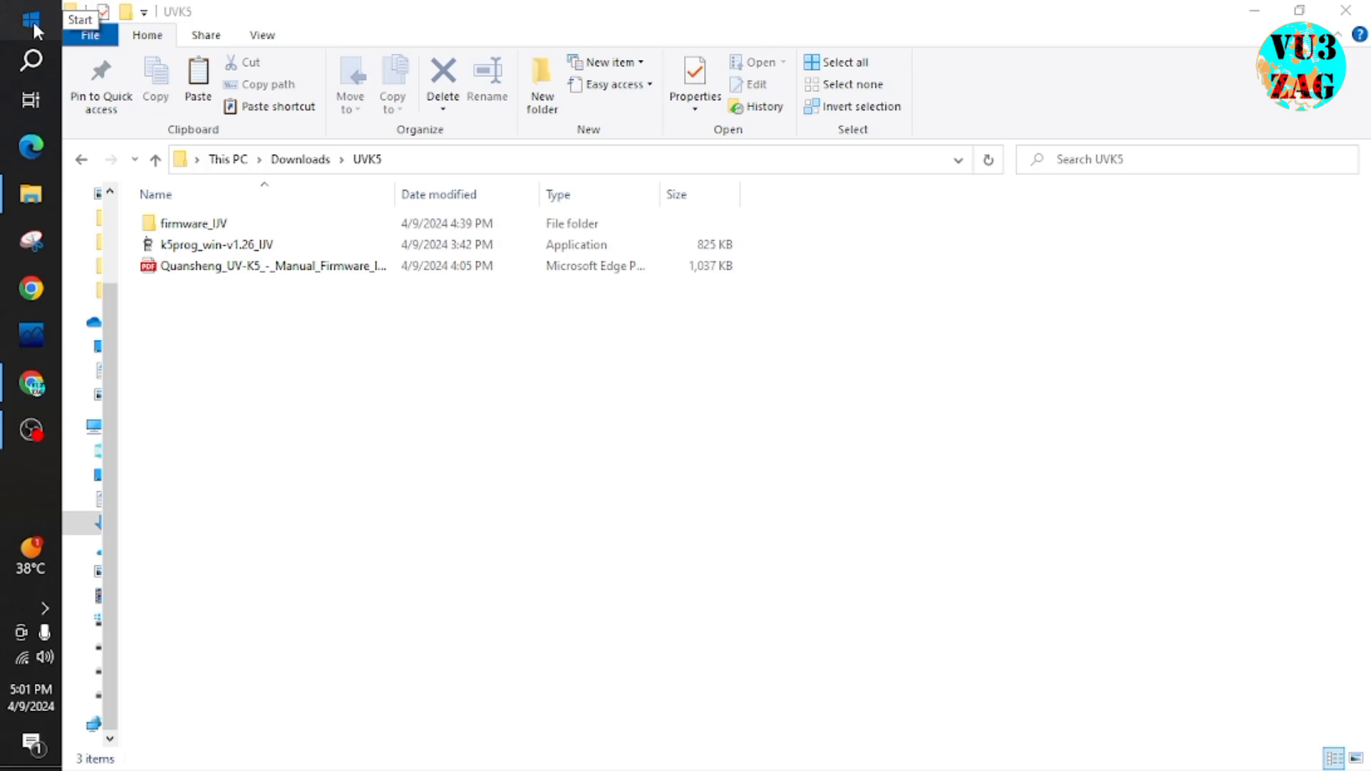
- Find Device Manager through the Windows search and open it
click(32, 20)
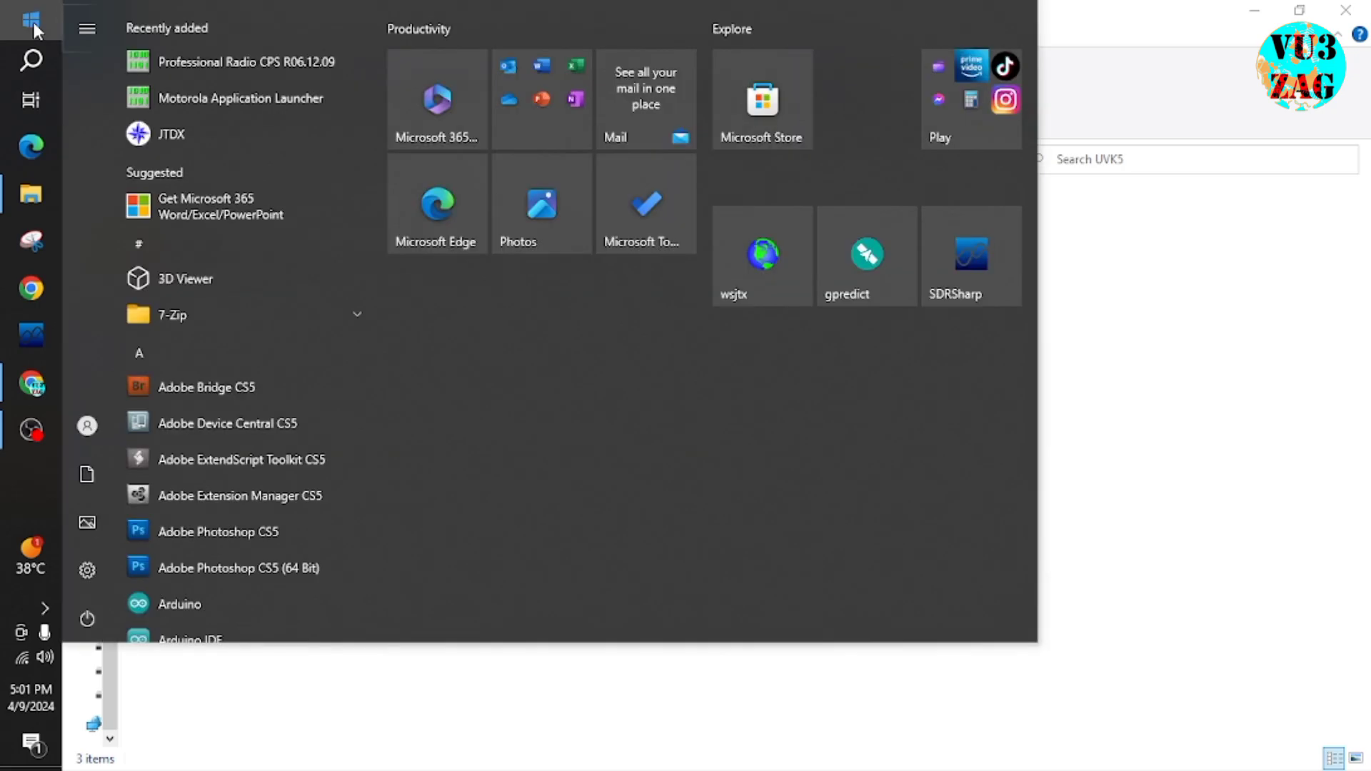
text(devi)
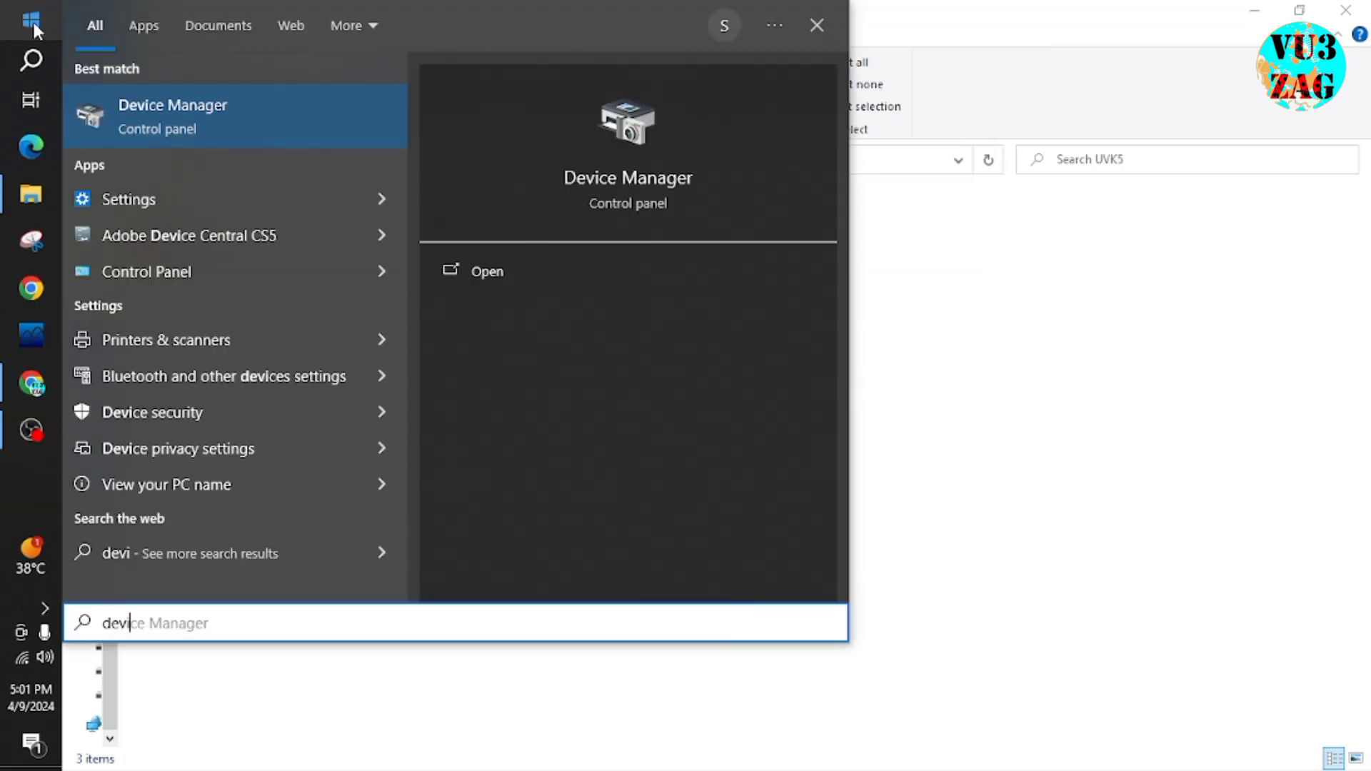
click(162, 101)
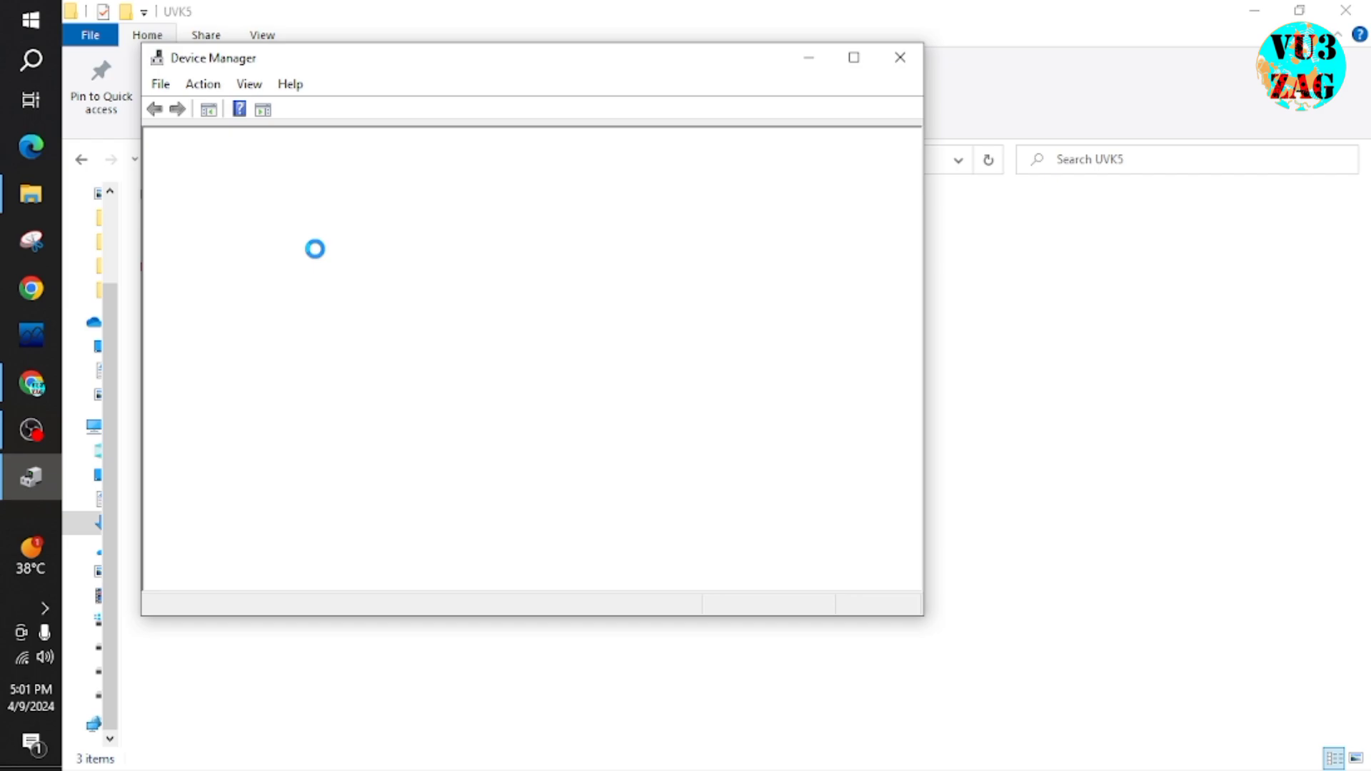
click(31, 19)
click(32, 19)
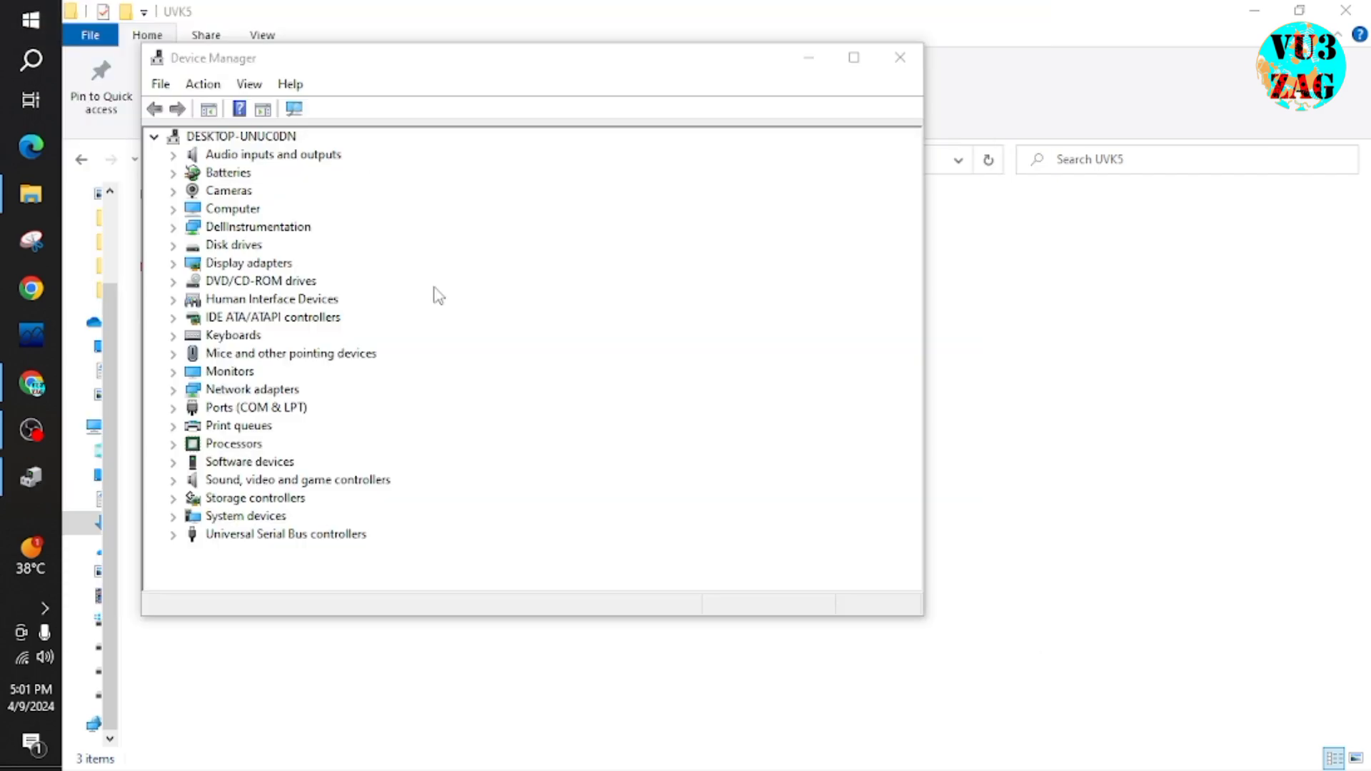
- Check the COM port of the USB serial cable under Ports (COM & LPT) and close Device Manager
click(173, 409)
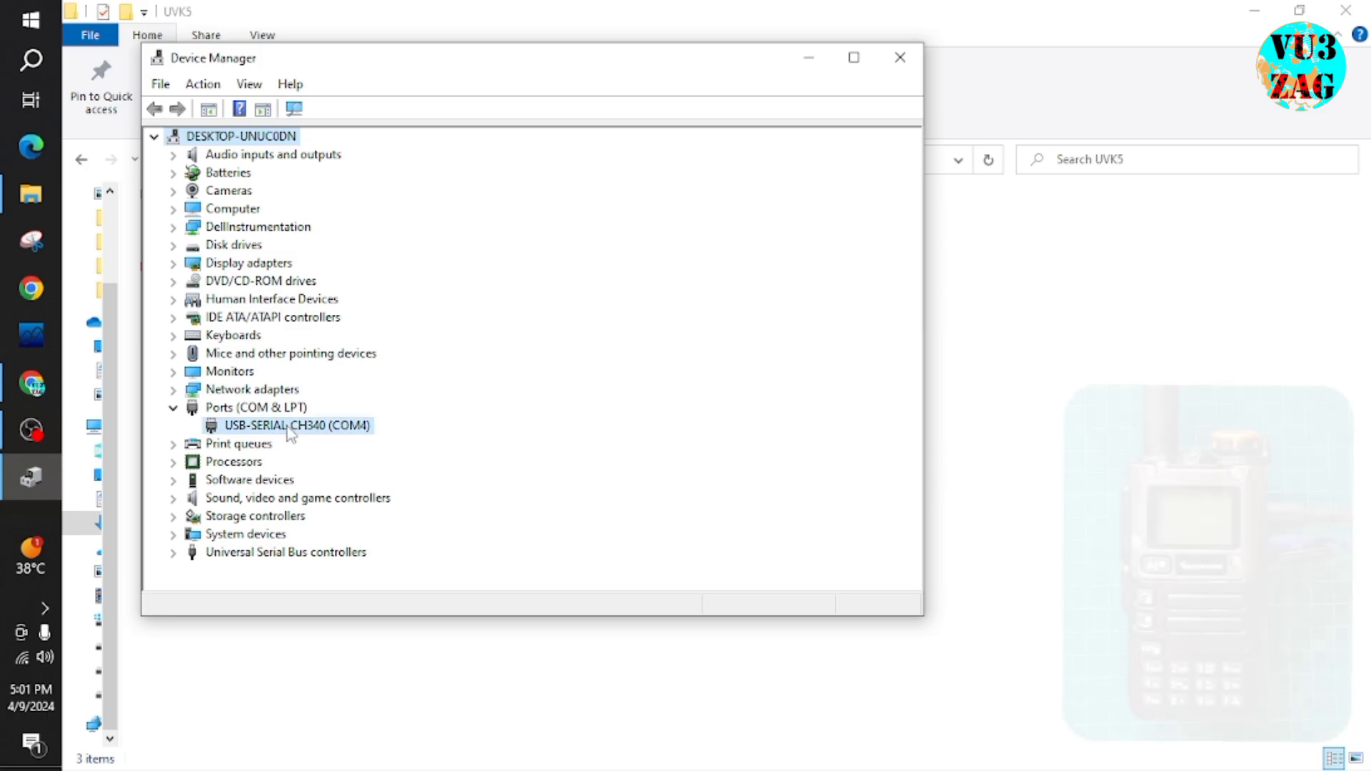
click(899, 57)
- Launch k5prog_win-v1.26_IJV from the UVK5 folder in a maximized window and set its serial port to COM4
click(276, 246)
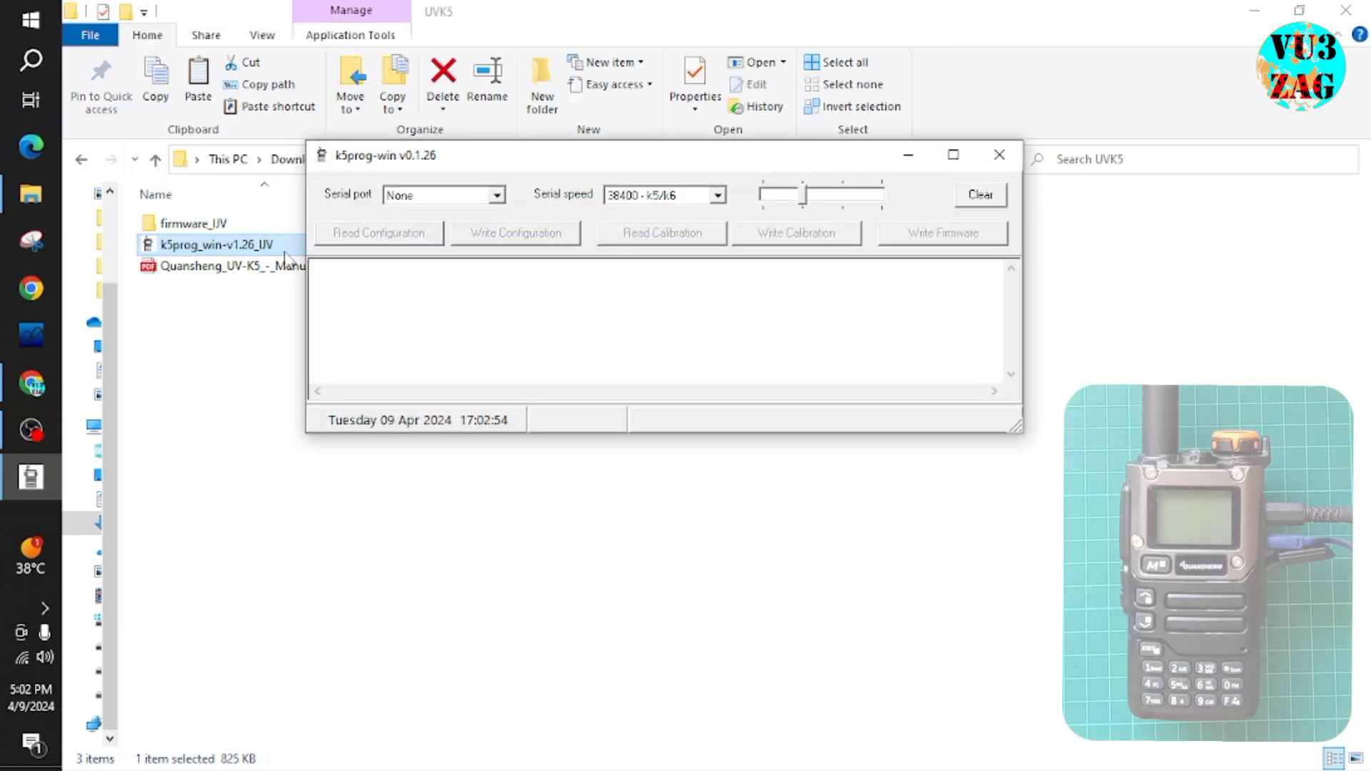
double_click(670, 158)
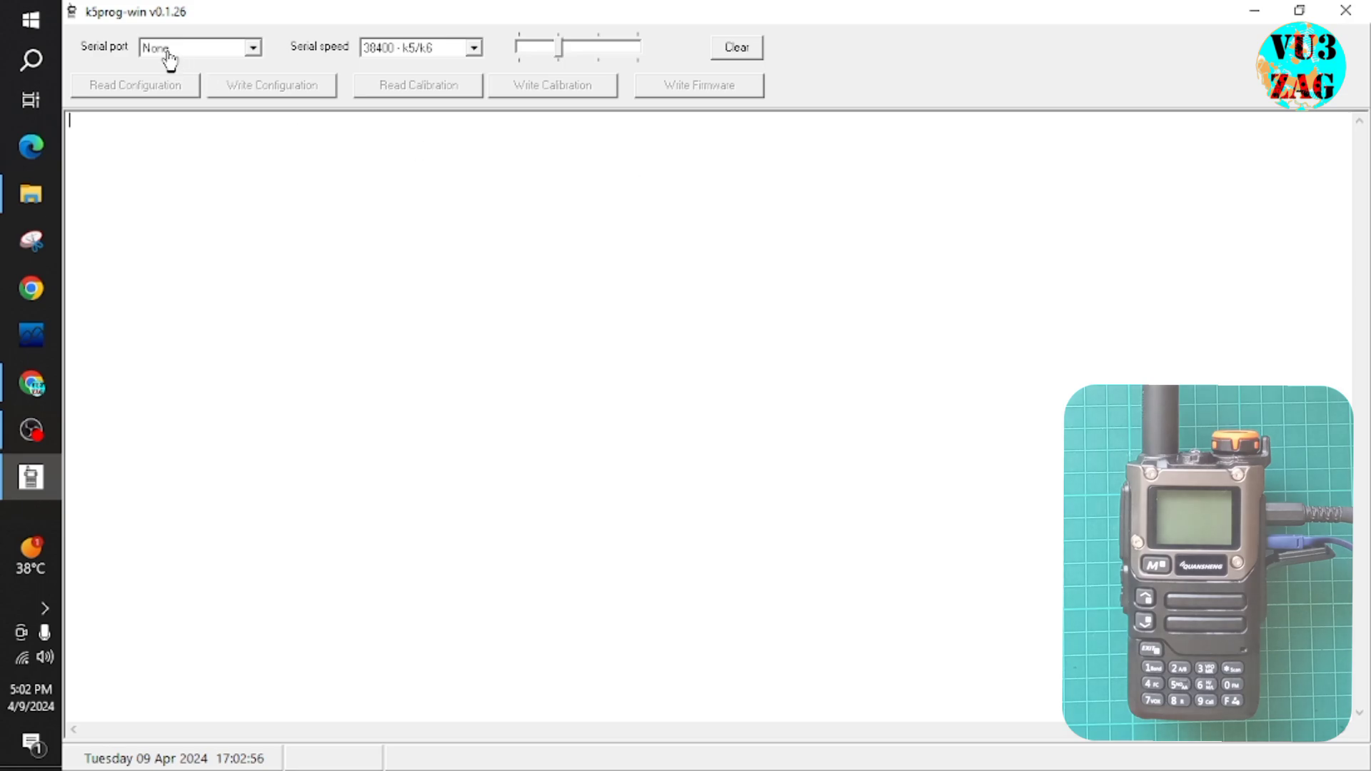
click(253, 48)
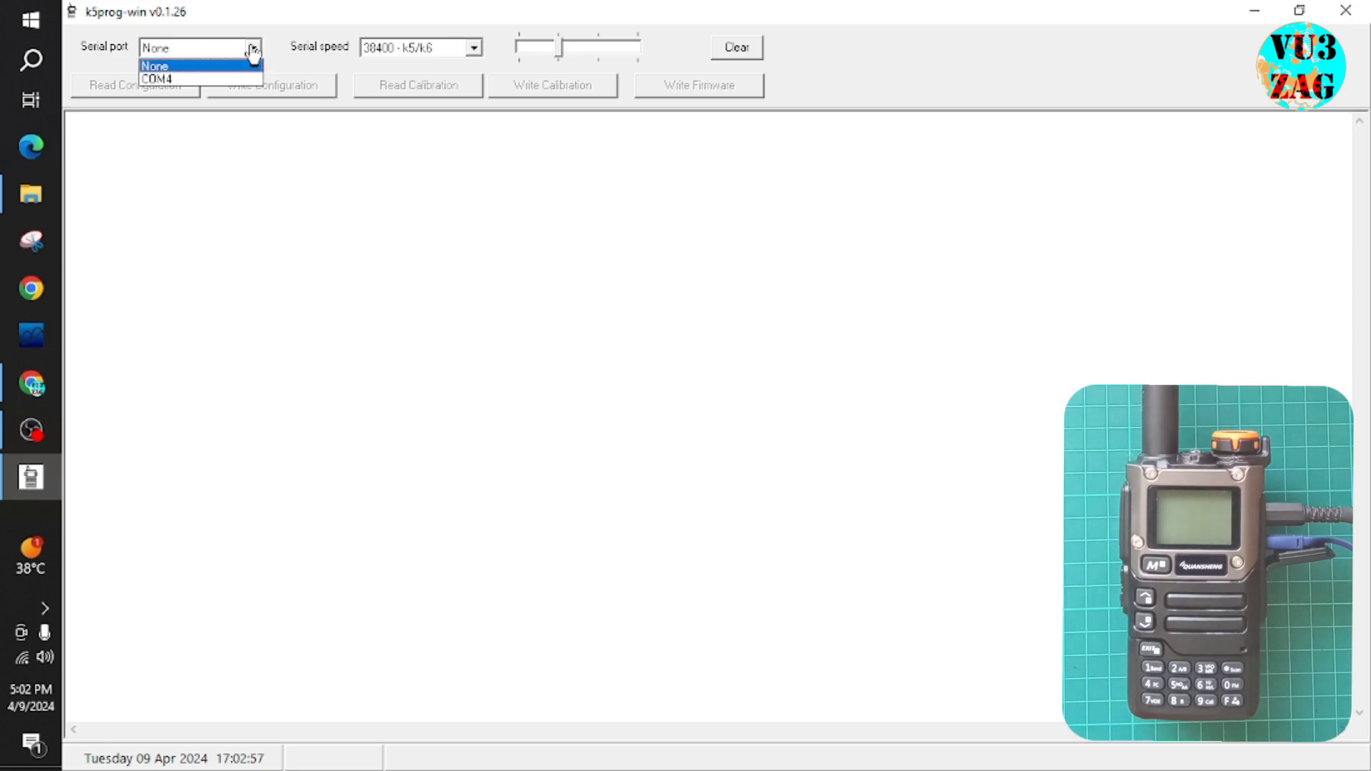
click(187, 80)
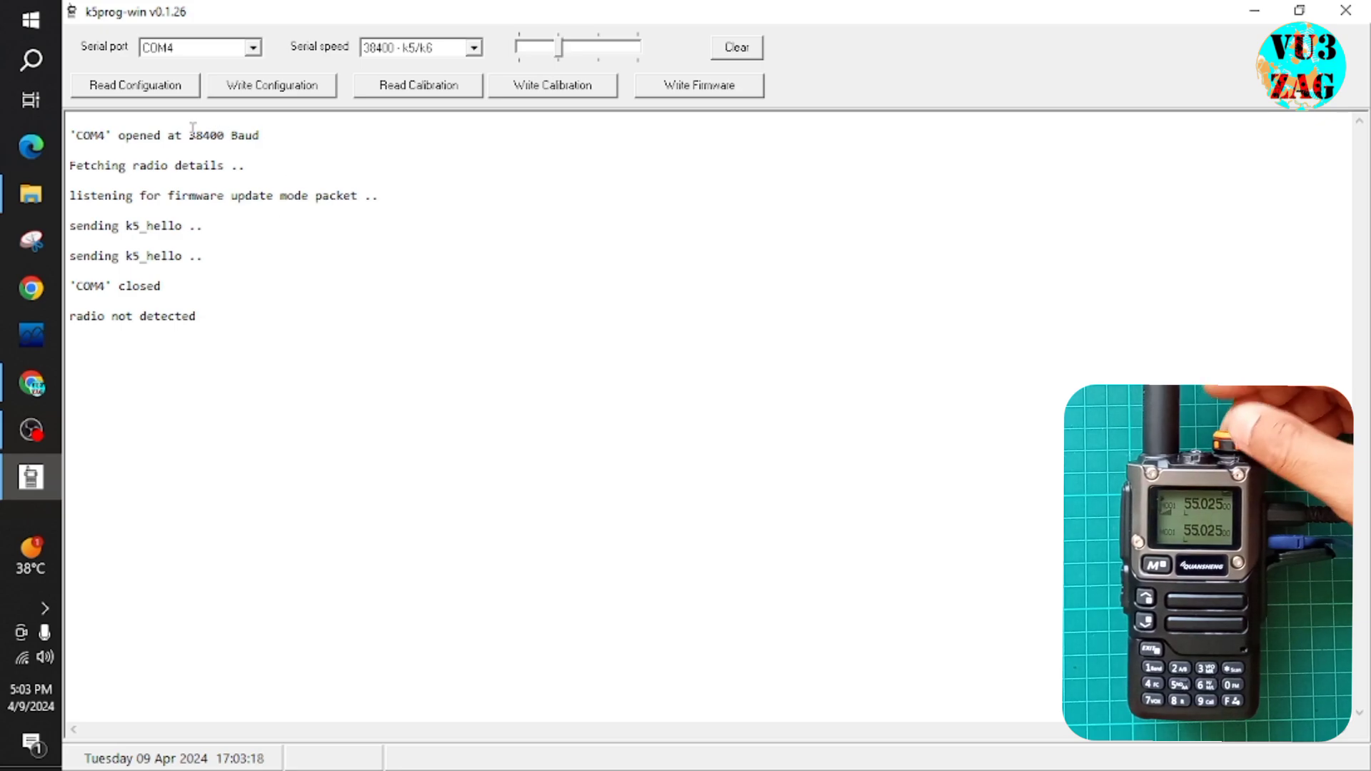
- Read the radio's configuration and save it as my_config_vu3zag942024 in the UVK5 folder
click(169, 89)
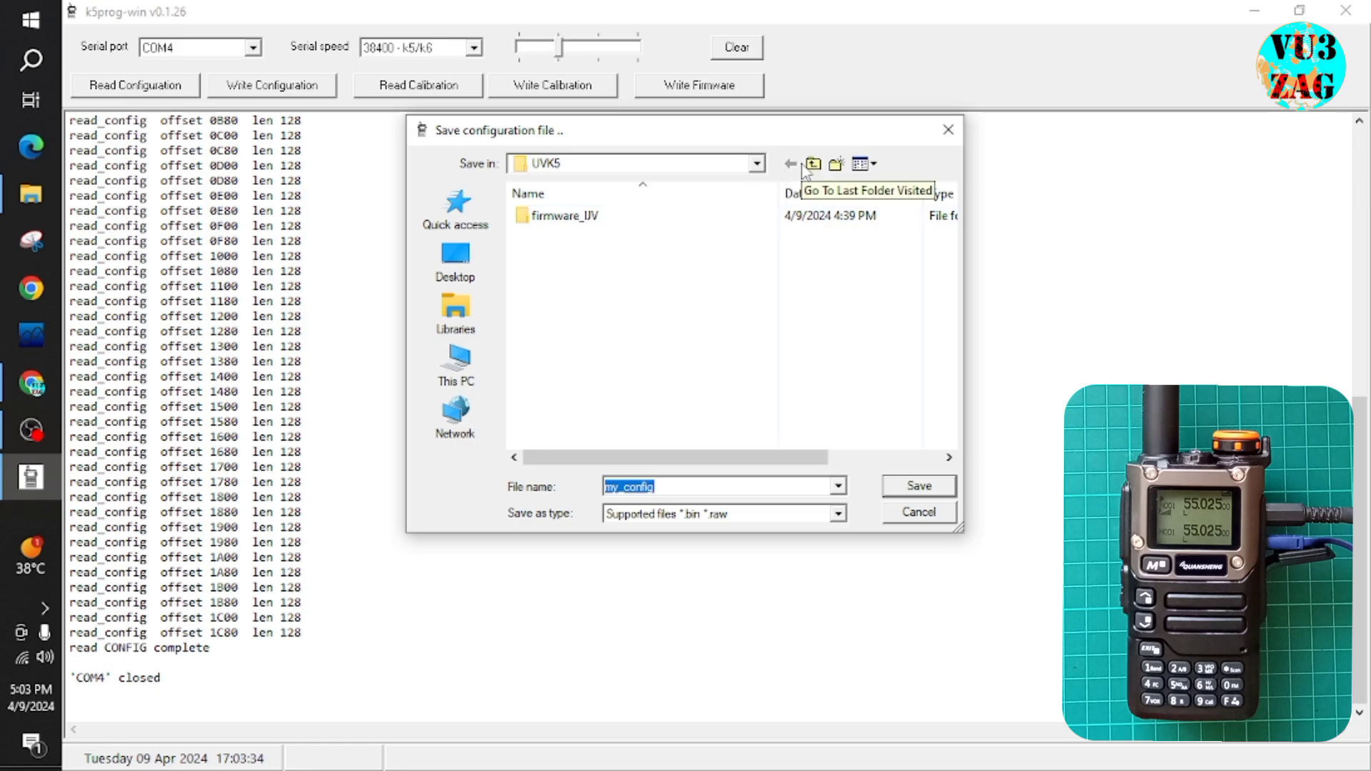
click(728, 166)
click(757, 165)
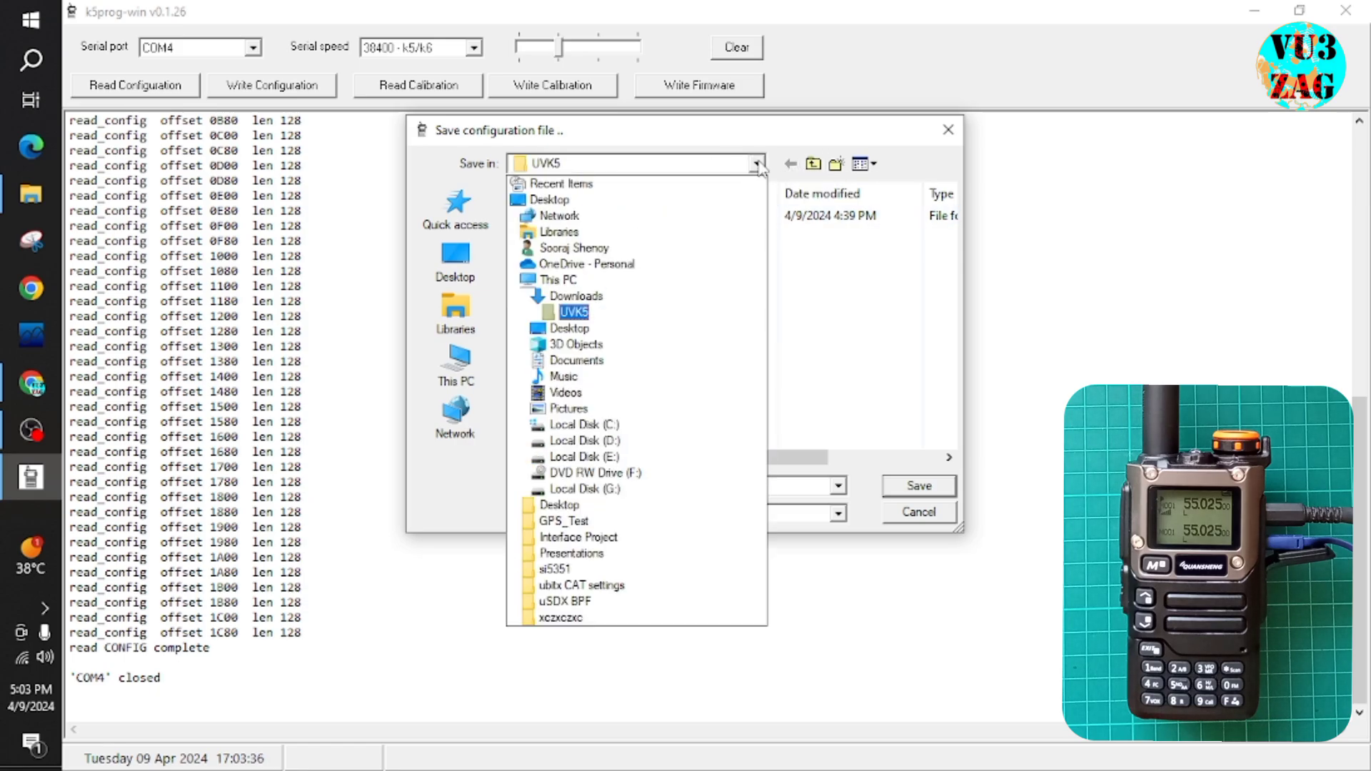
click(758, 165)
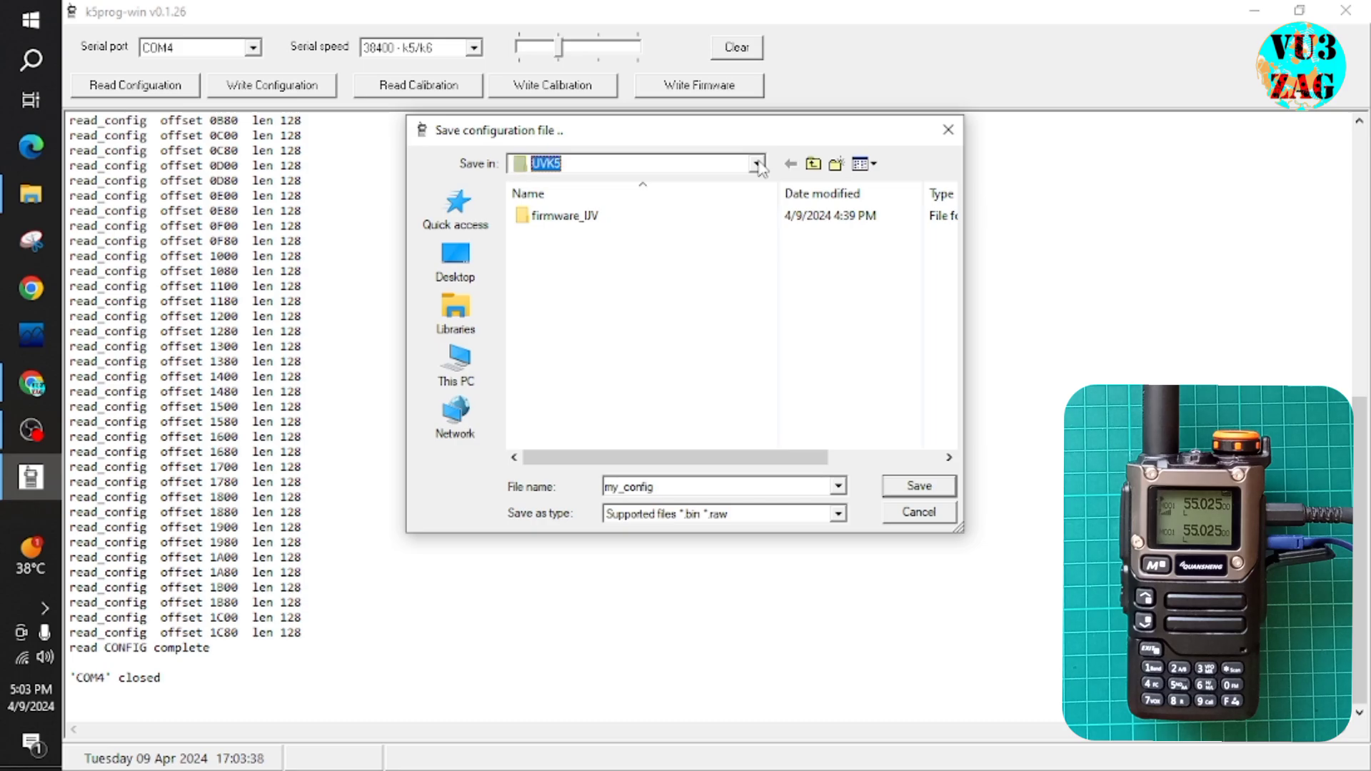
click(717, 485)
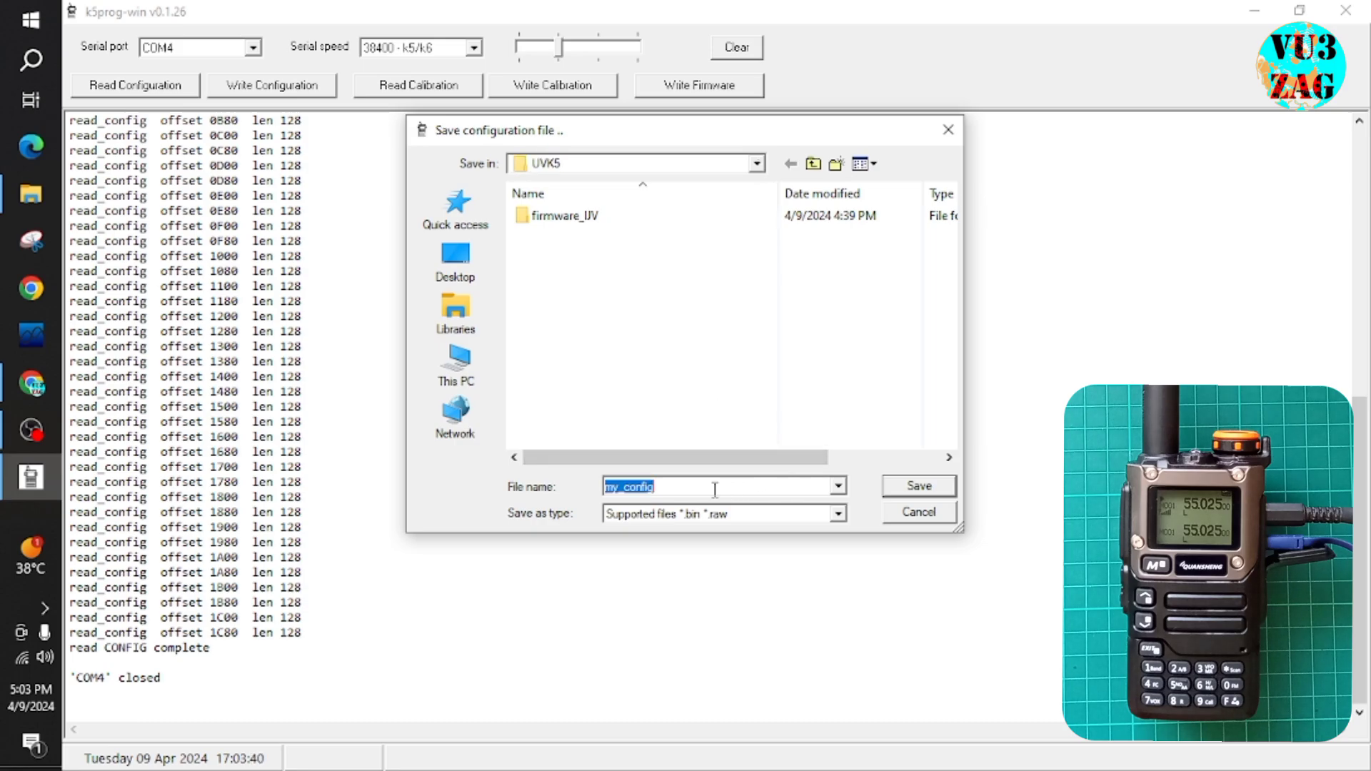
click(706, 486)
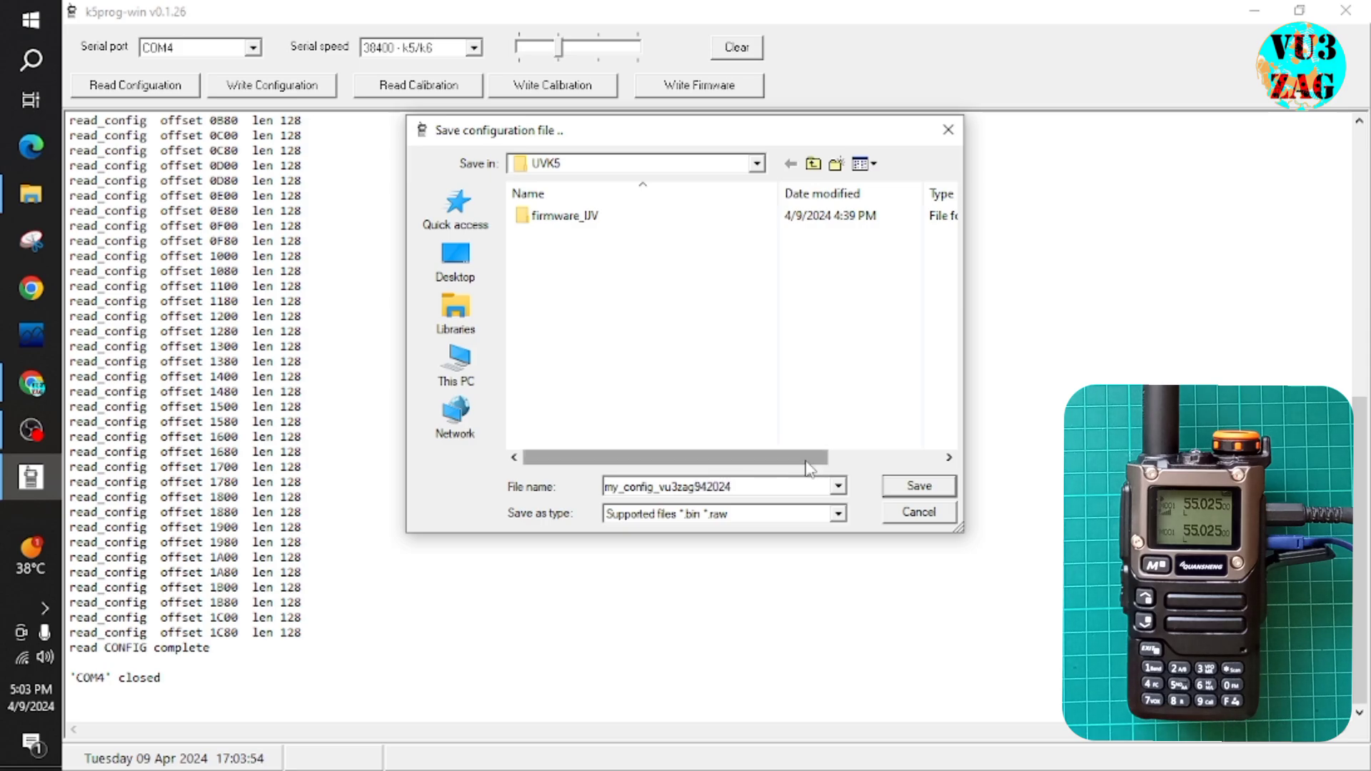
click(918, 482)
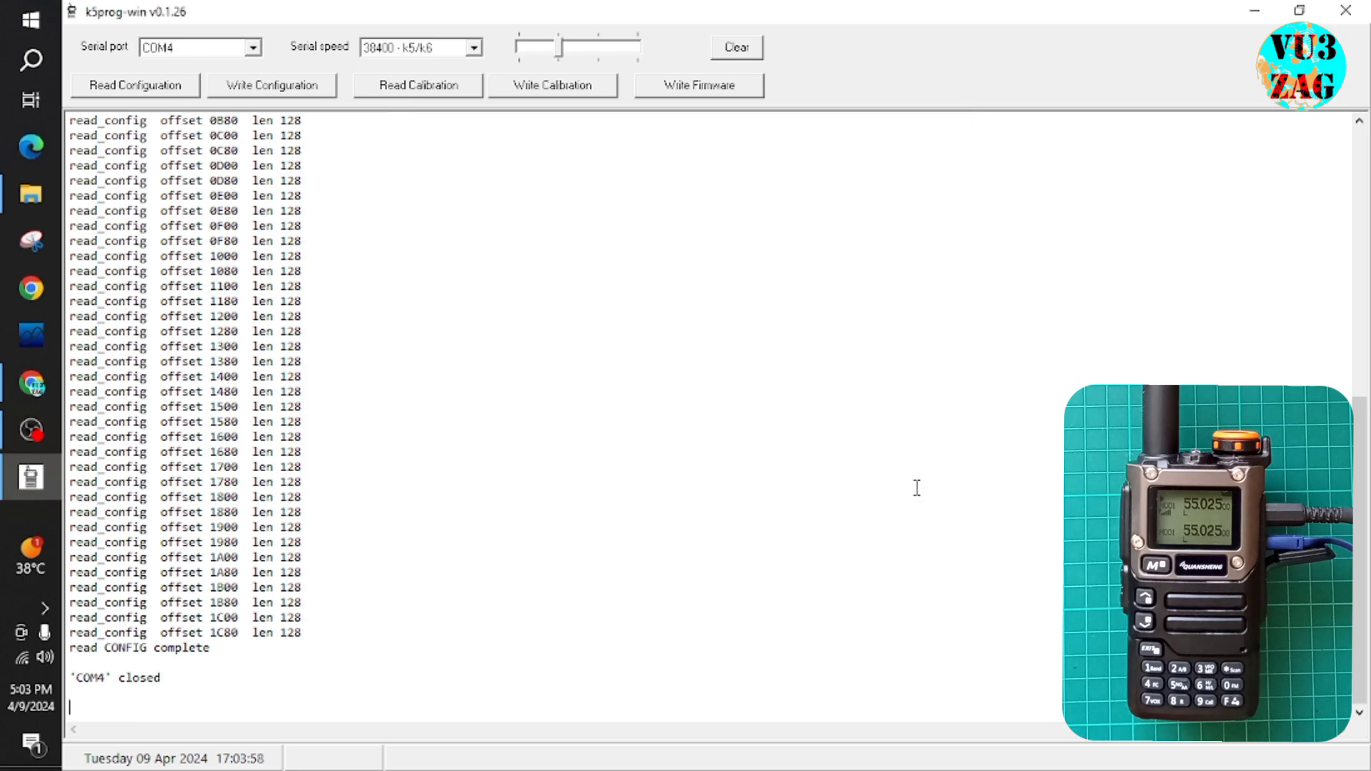
scroll(345, 225, up, 12)
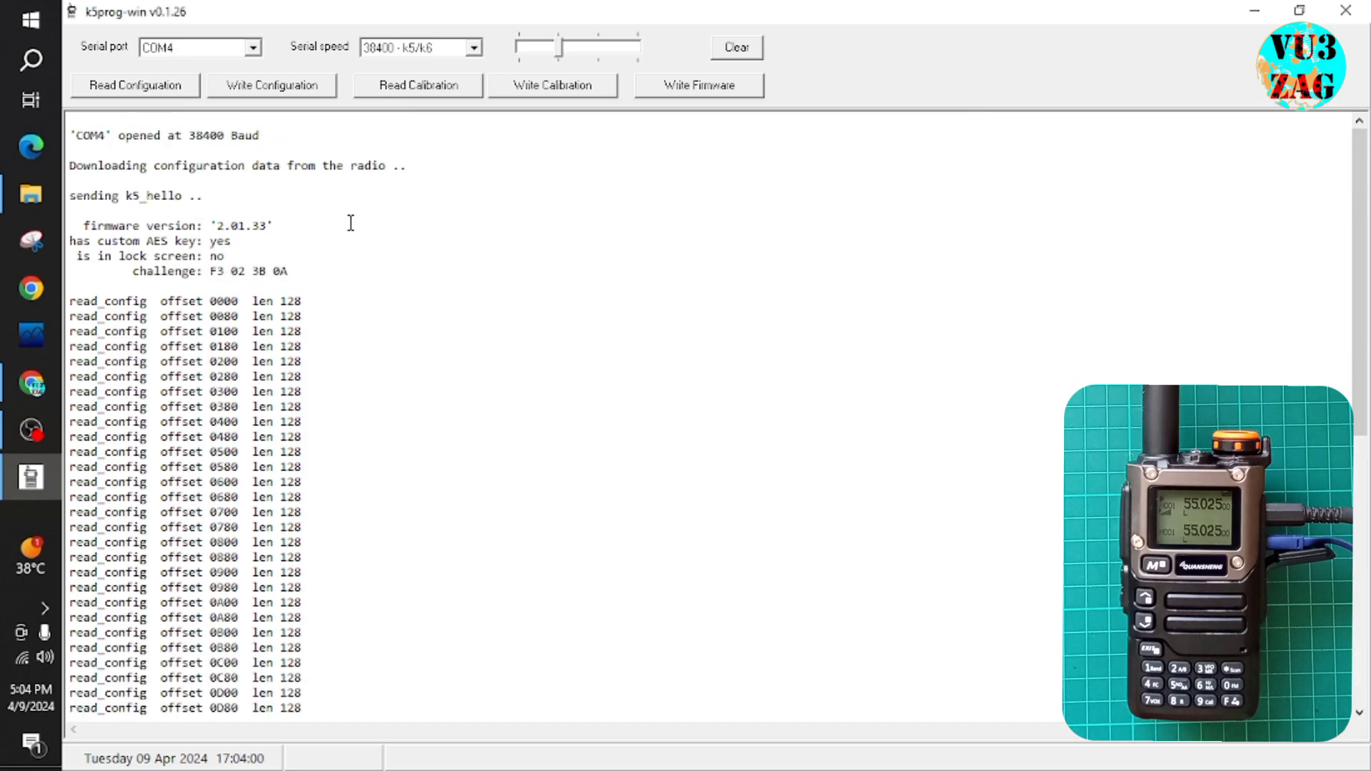
- Read the radio's calibration data and save it in the UVK5 folder, adding vu3zag and the date to the name my_calibration
click(413, 86)
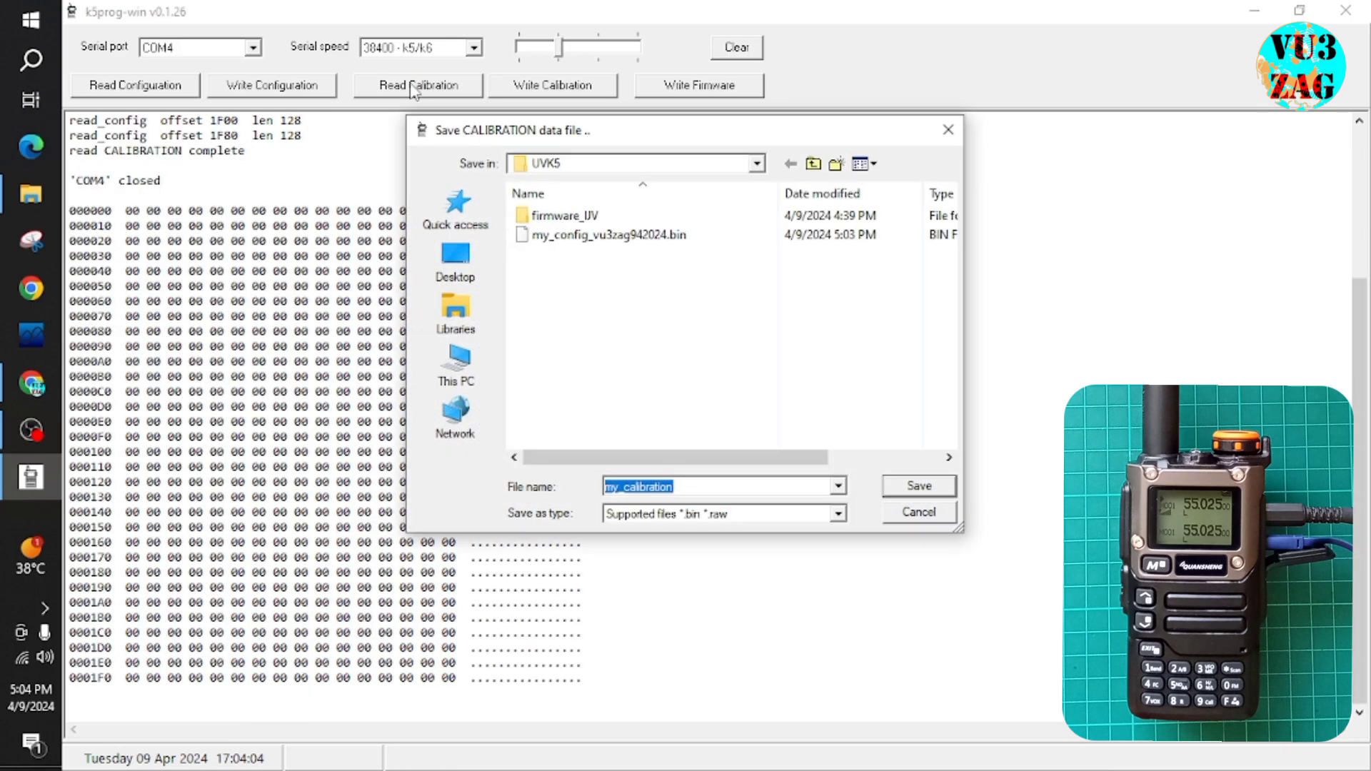
click(691, 485)
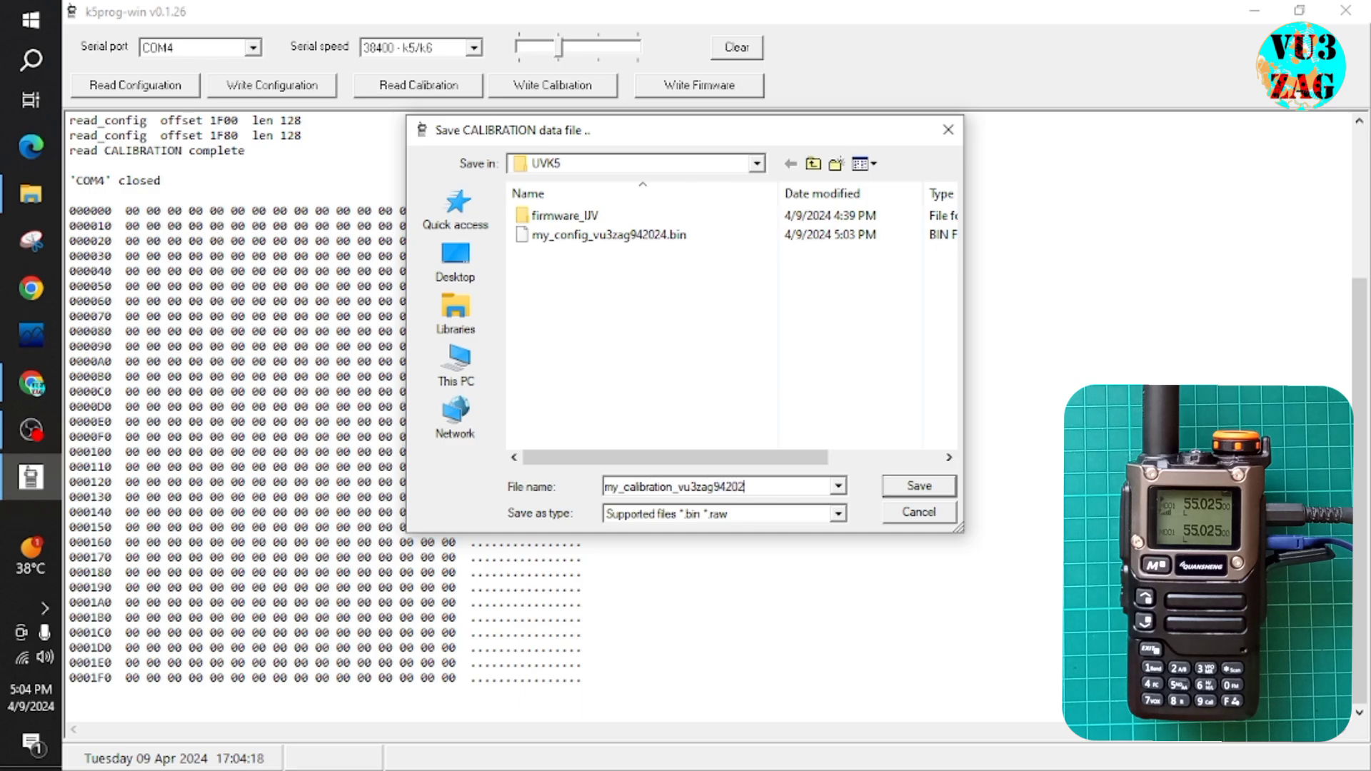
click(893, 481)
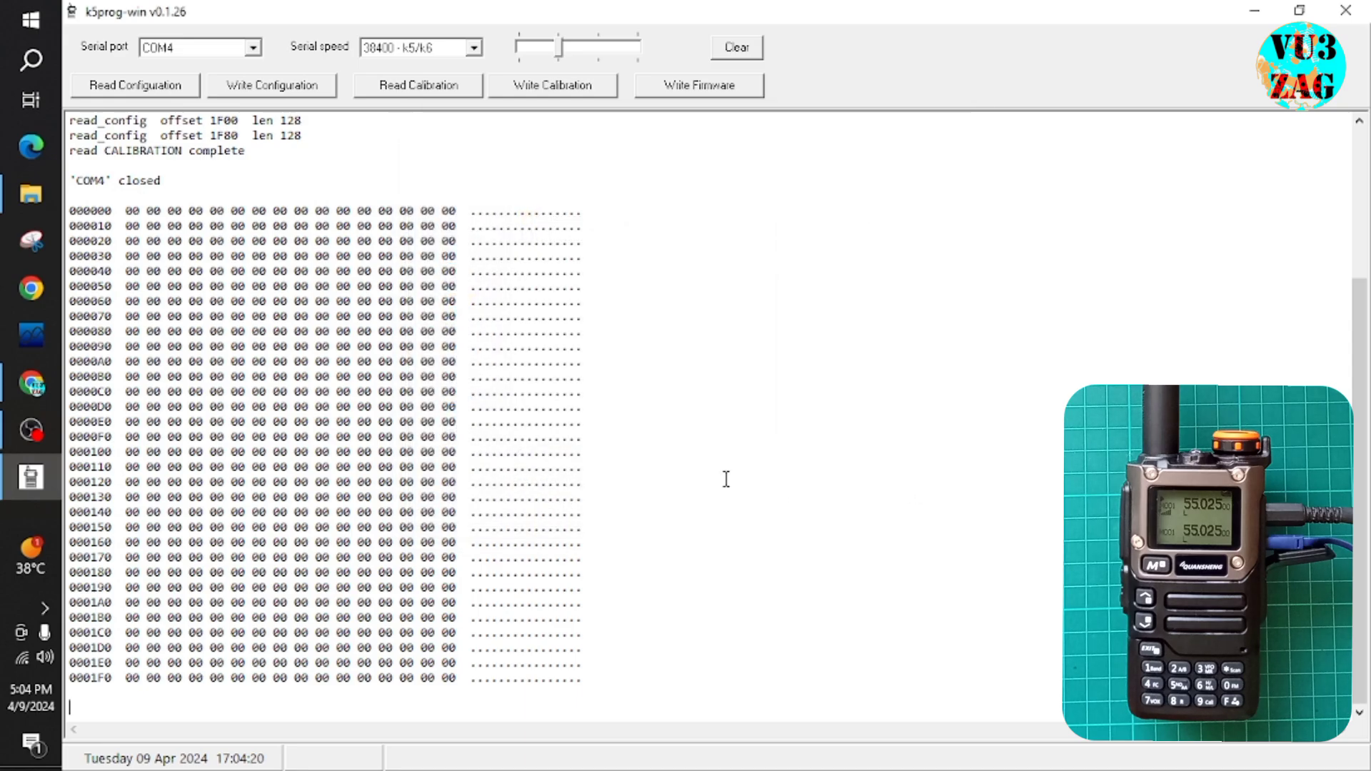
scroll(443, 330, up, 5)
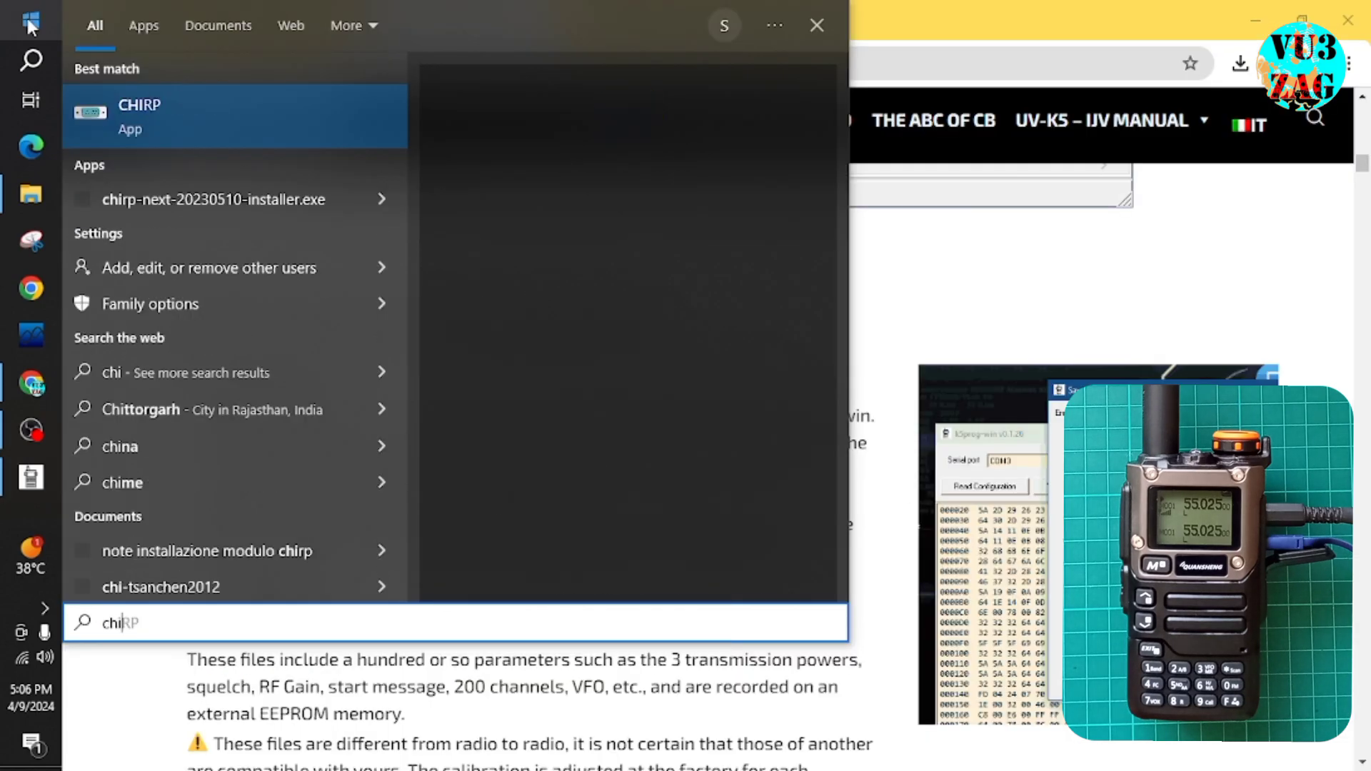
- Find and launch CHIRP, and open its settings for downloading from the radio
text(rp)
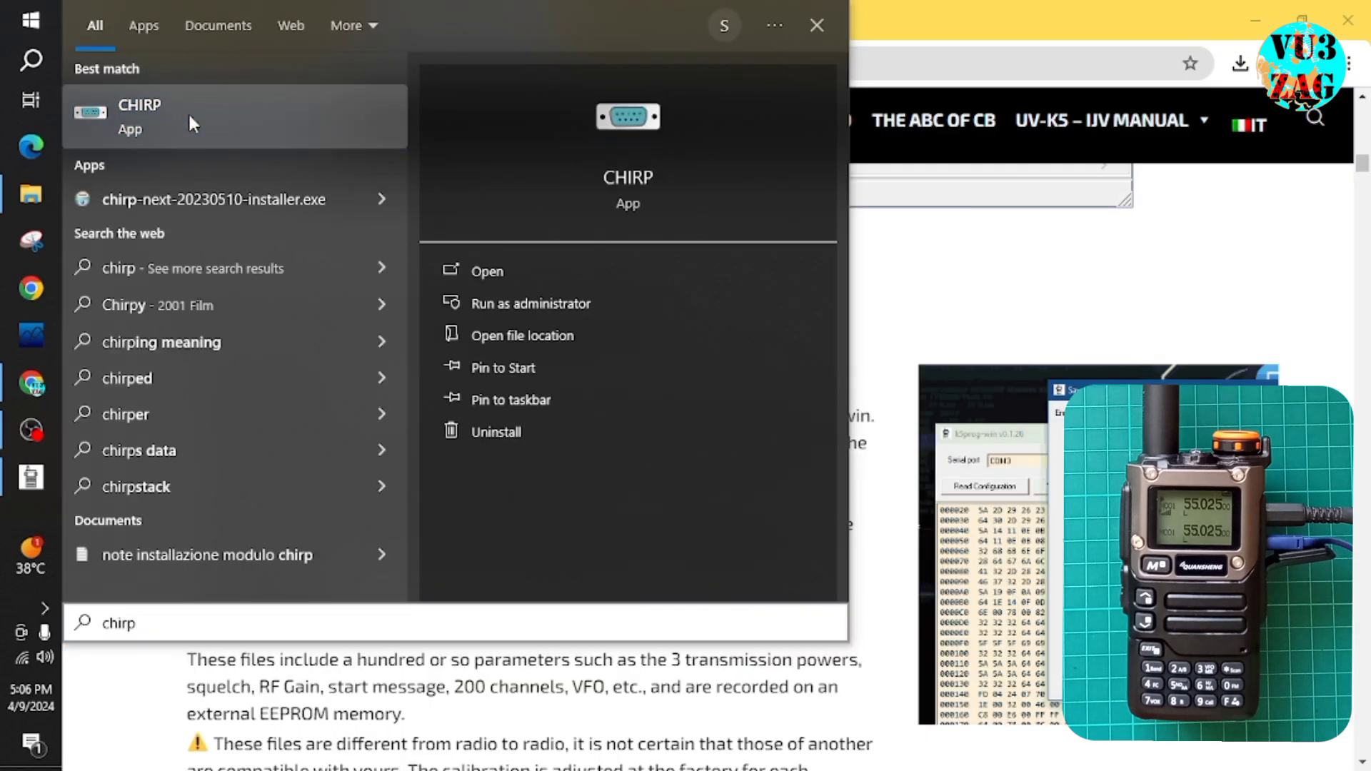
click(189, 117)
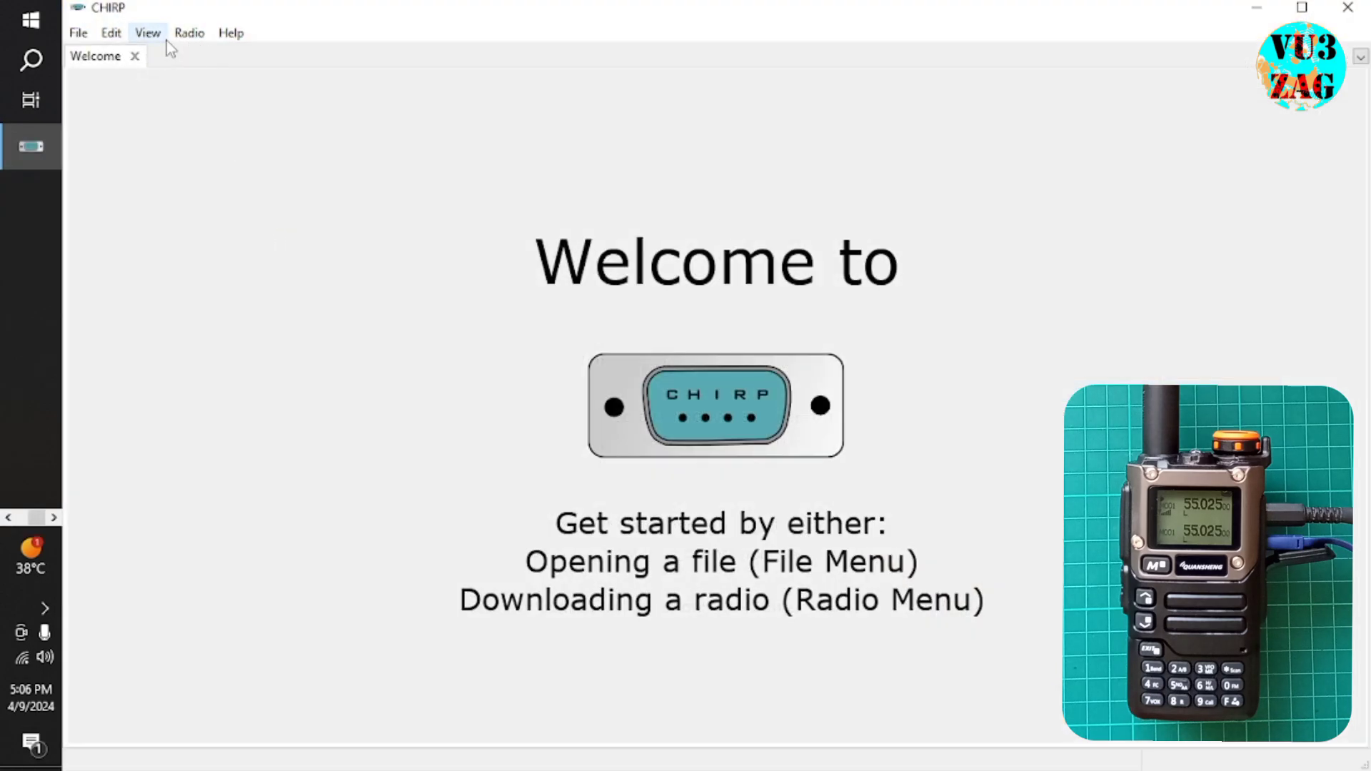
click(189, 34)
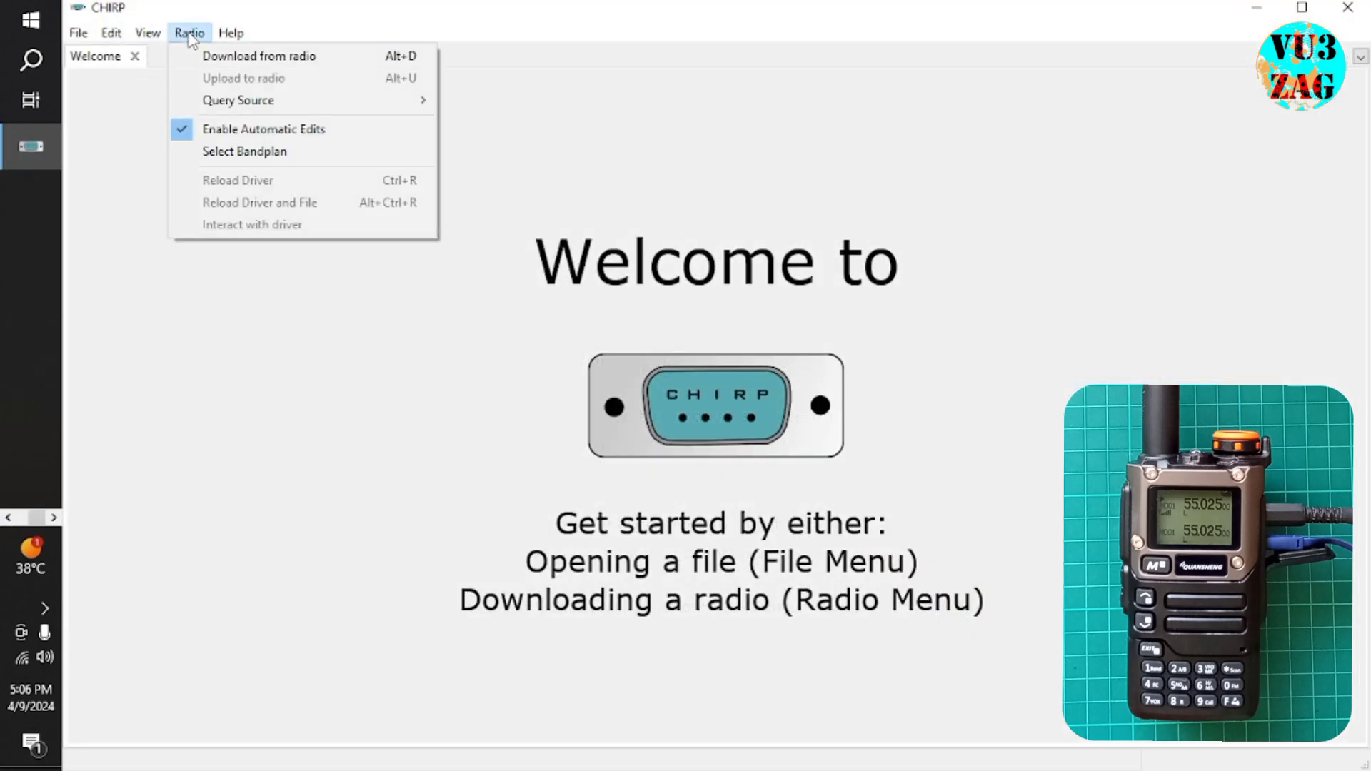
mouse_move(167, 40)
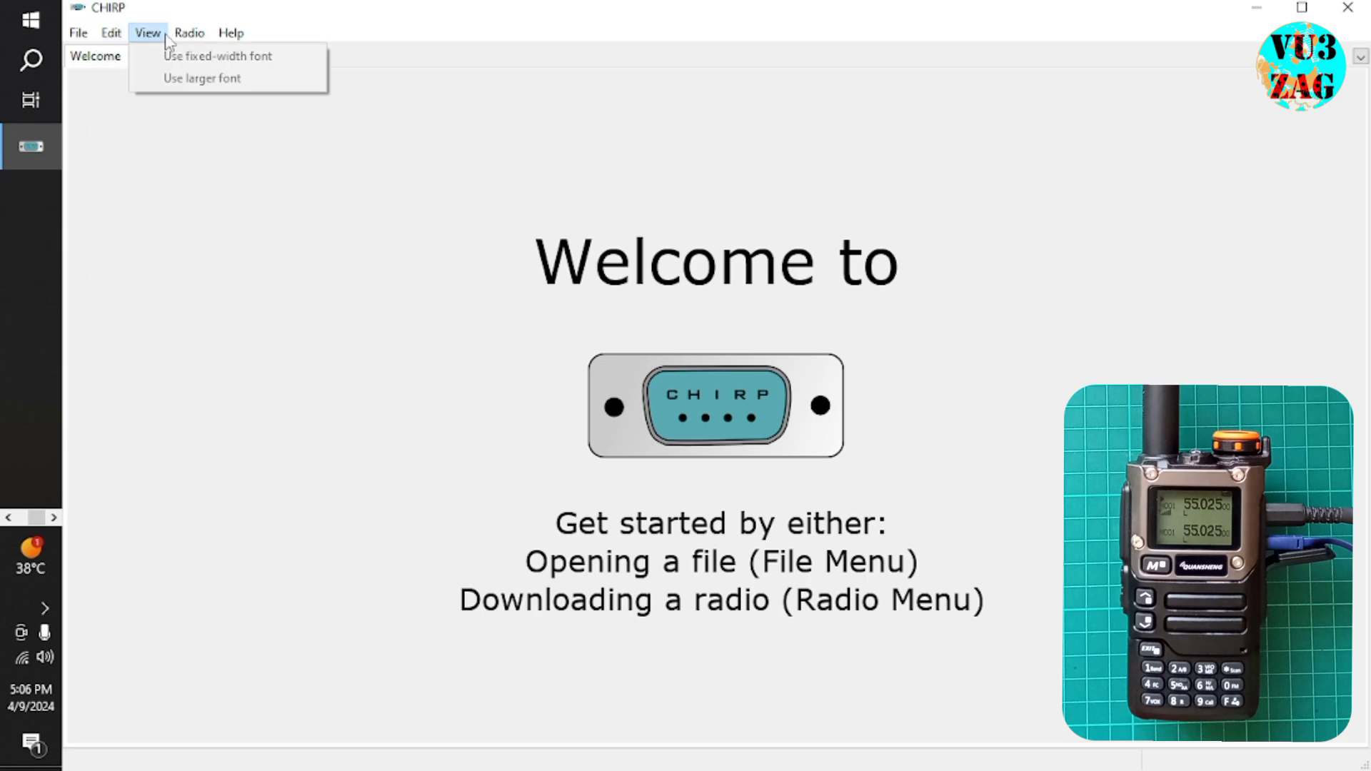
click(227, 64)
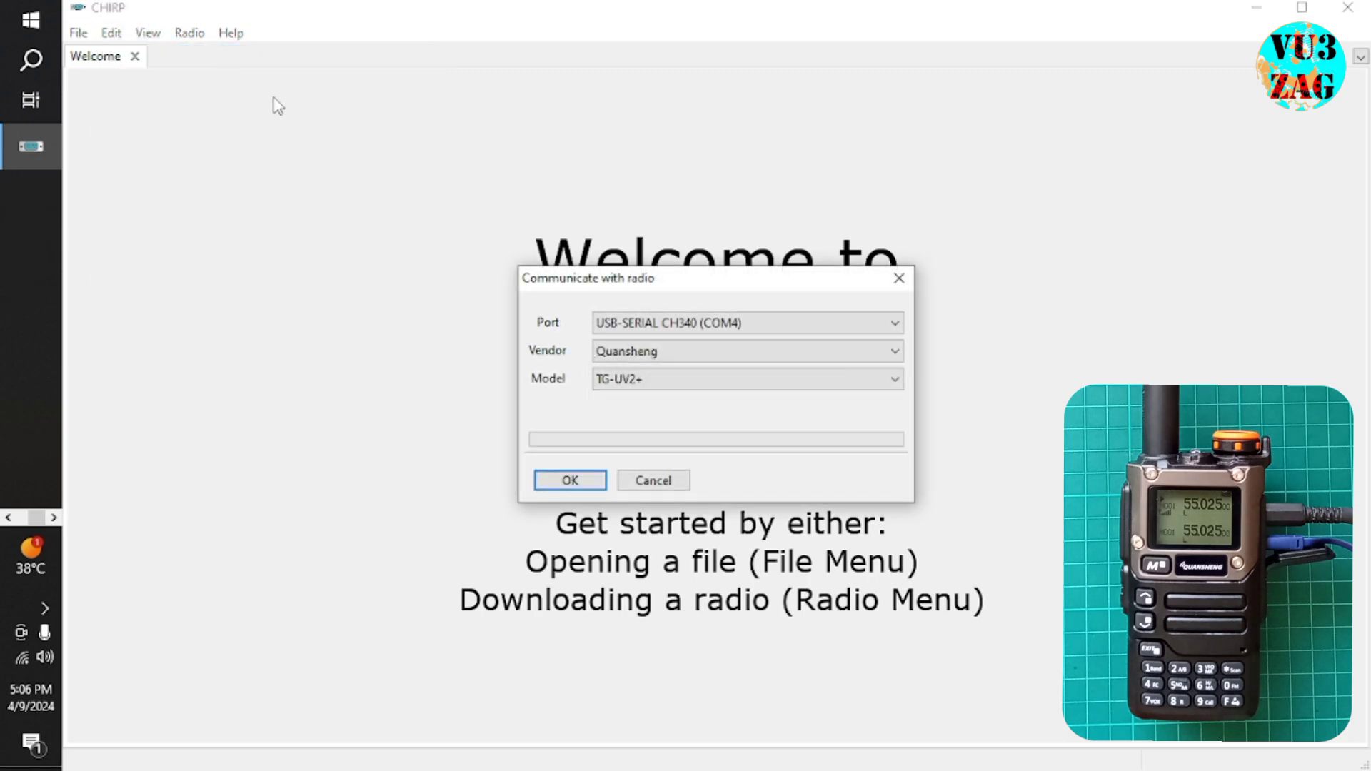
- Check the available ports, vendors and Quansheng models for communicating with the radio, and cancel the download
click(694, 385)
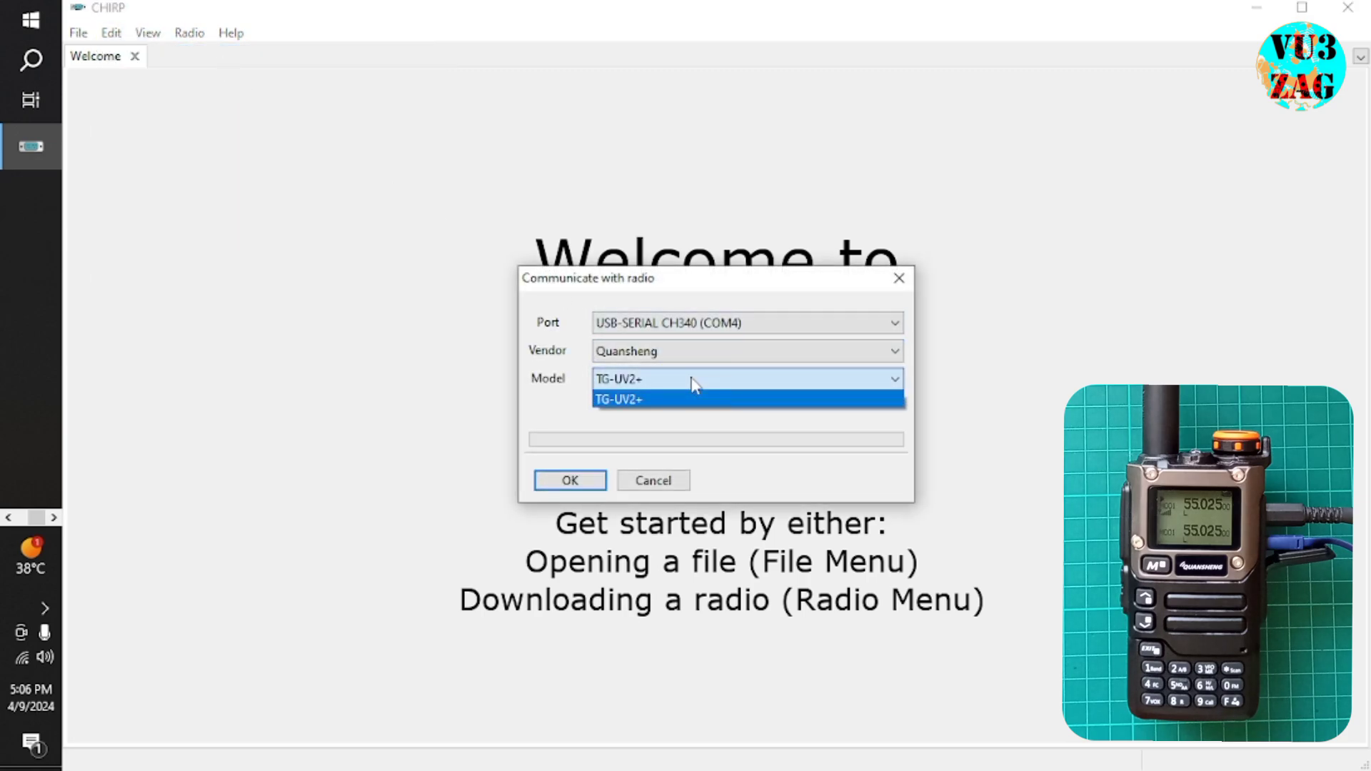
click(692, 386)
click(705, 355)
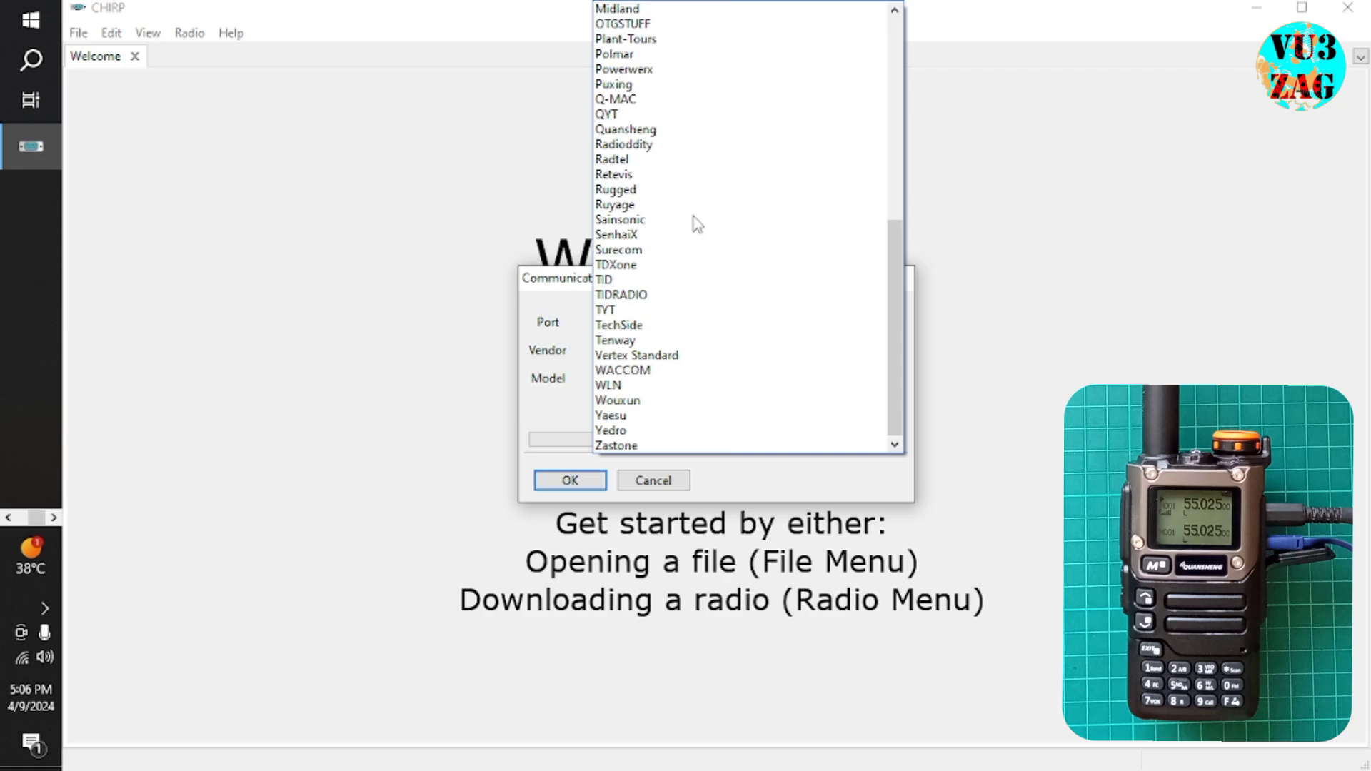
click(662, 132)
click(717, 322)
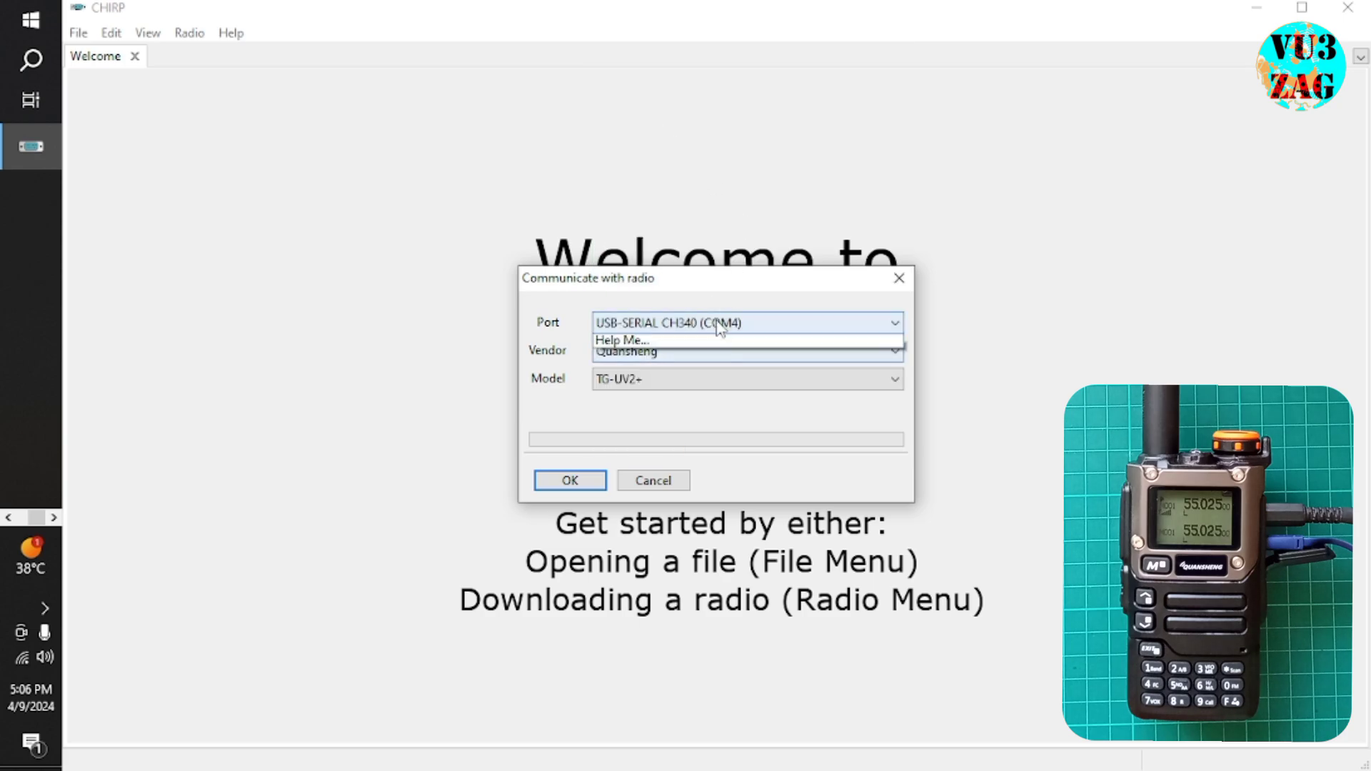
click(719, 321)
click(667, 383)
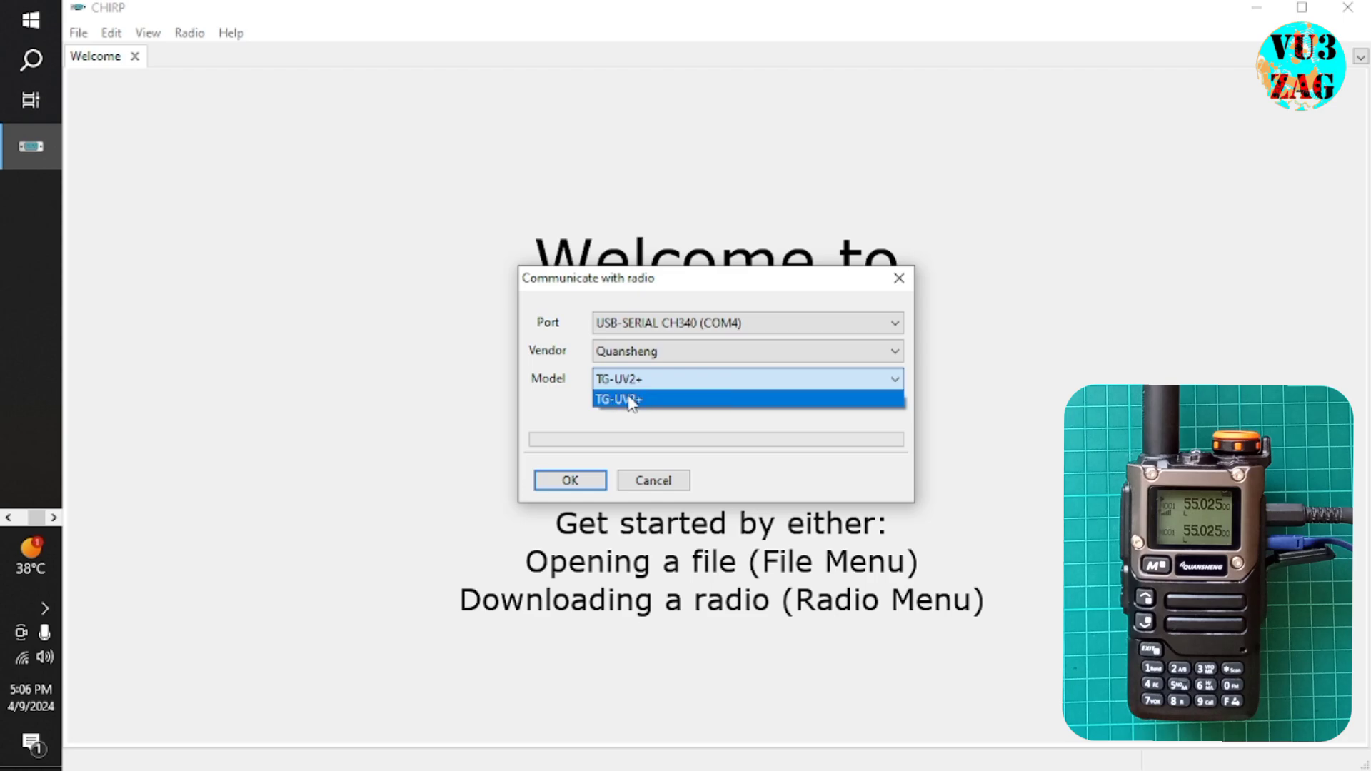
click(569, 412)
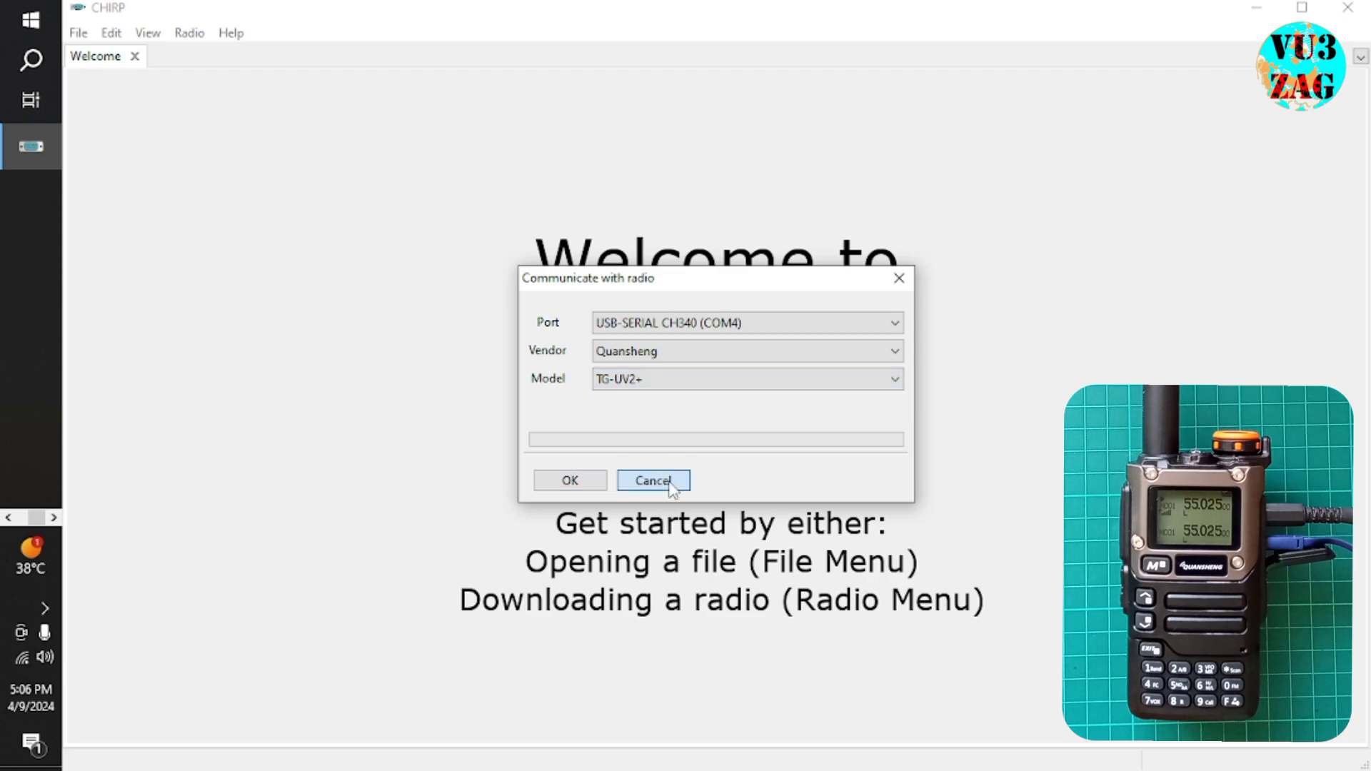
click(652, 479)
- Switch off Developer Mode in CHIRP and dismiss the restart notice
click(190, 36)
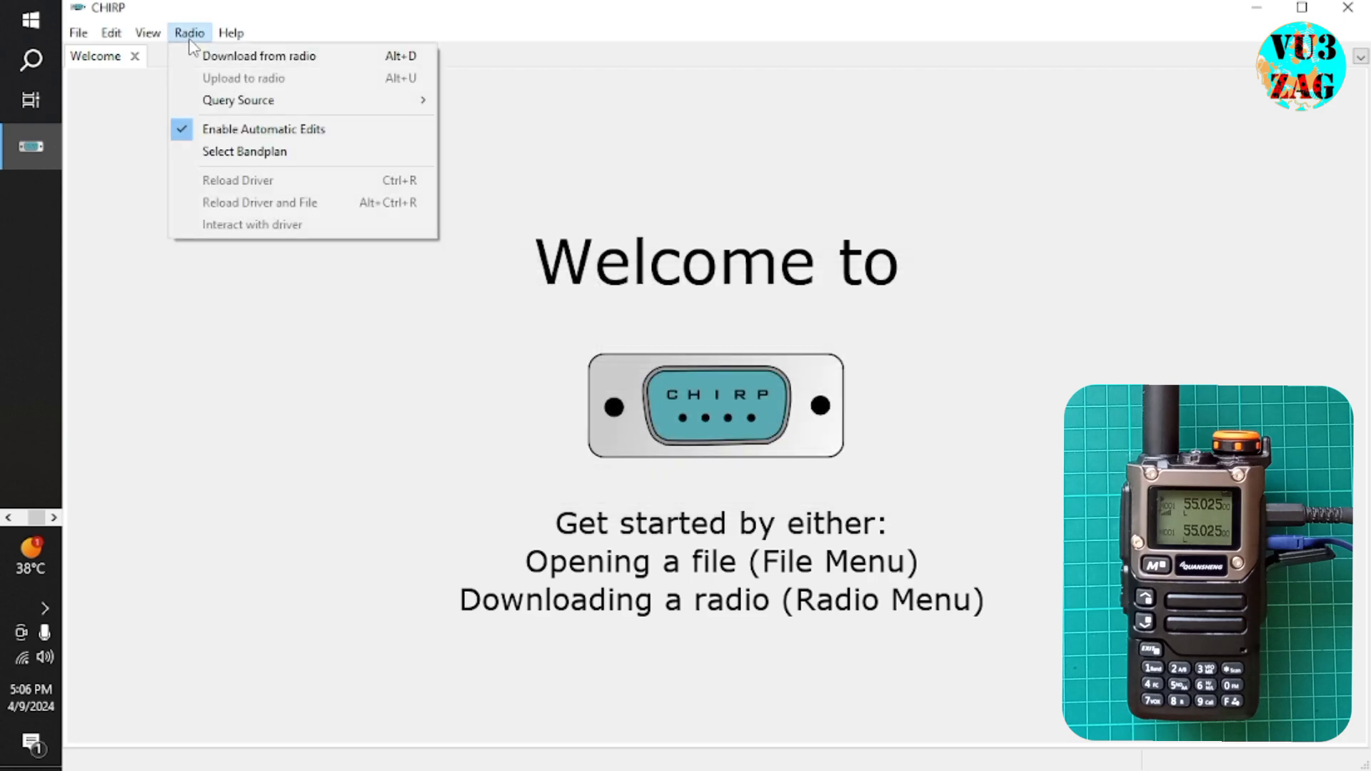
mouse_move(241, 36)
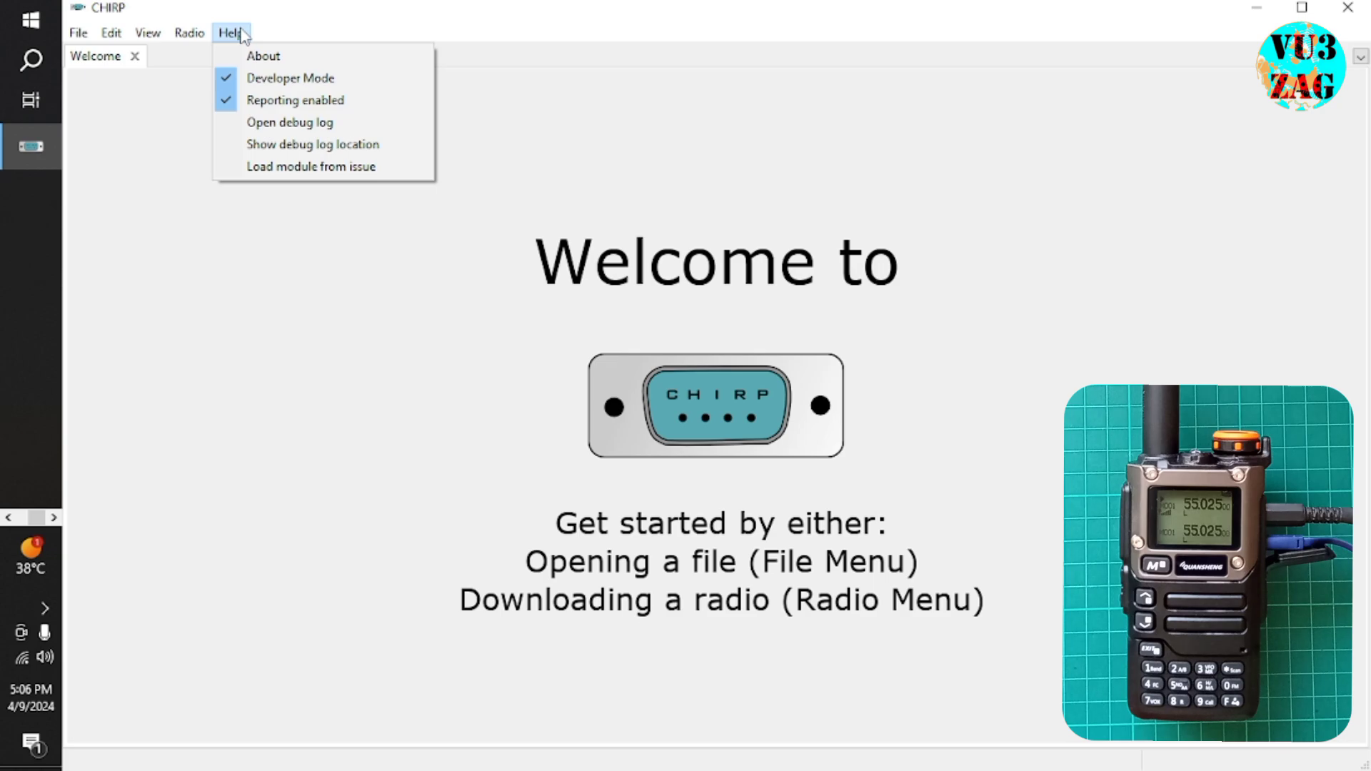
click(230, 80)
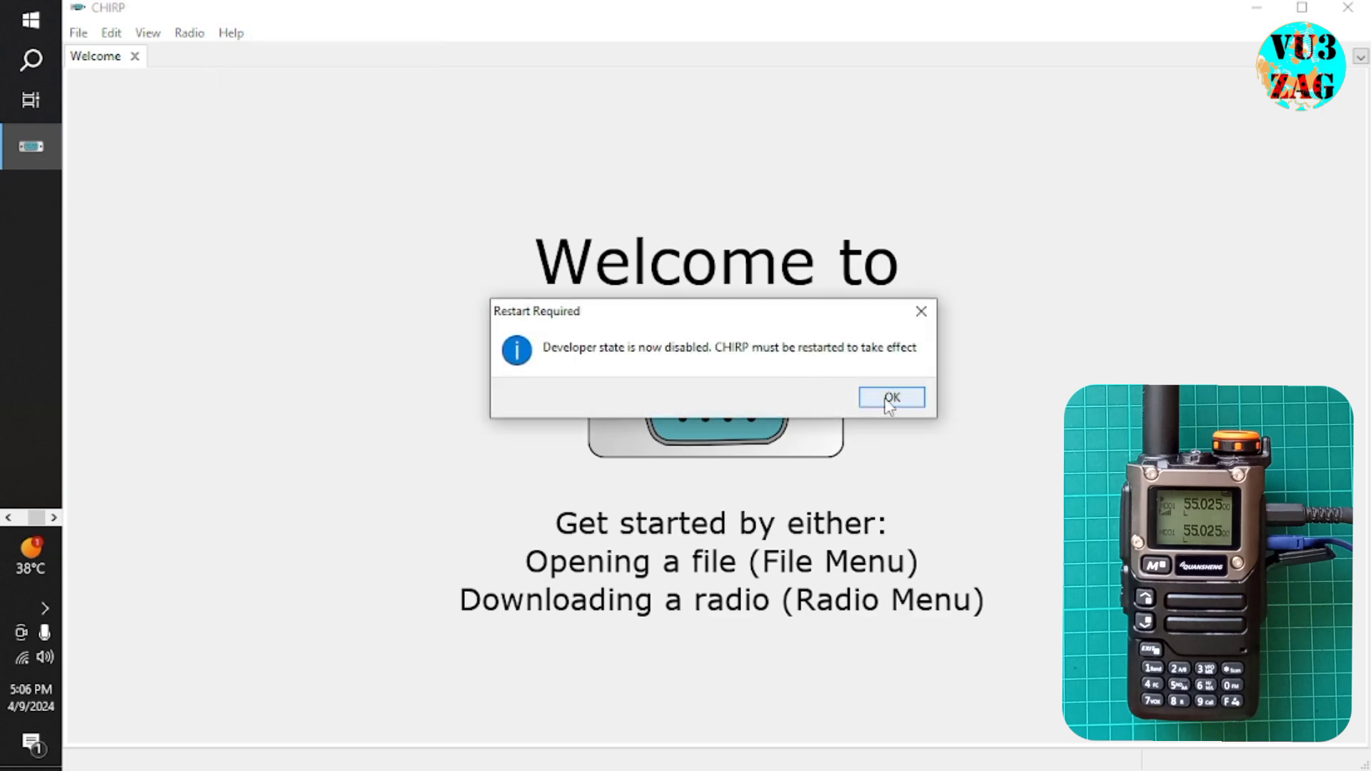
click(921, 311)
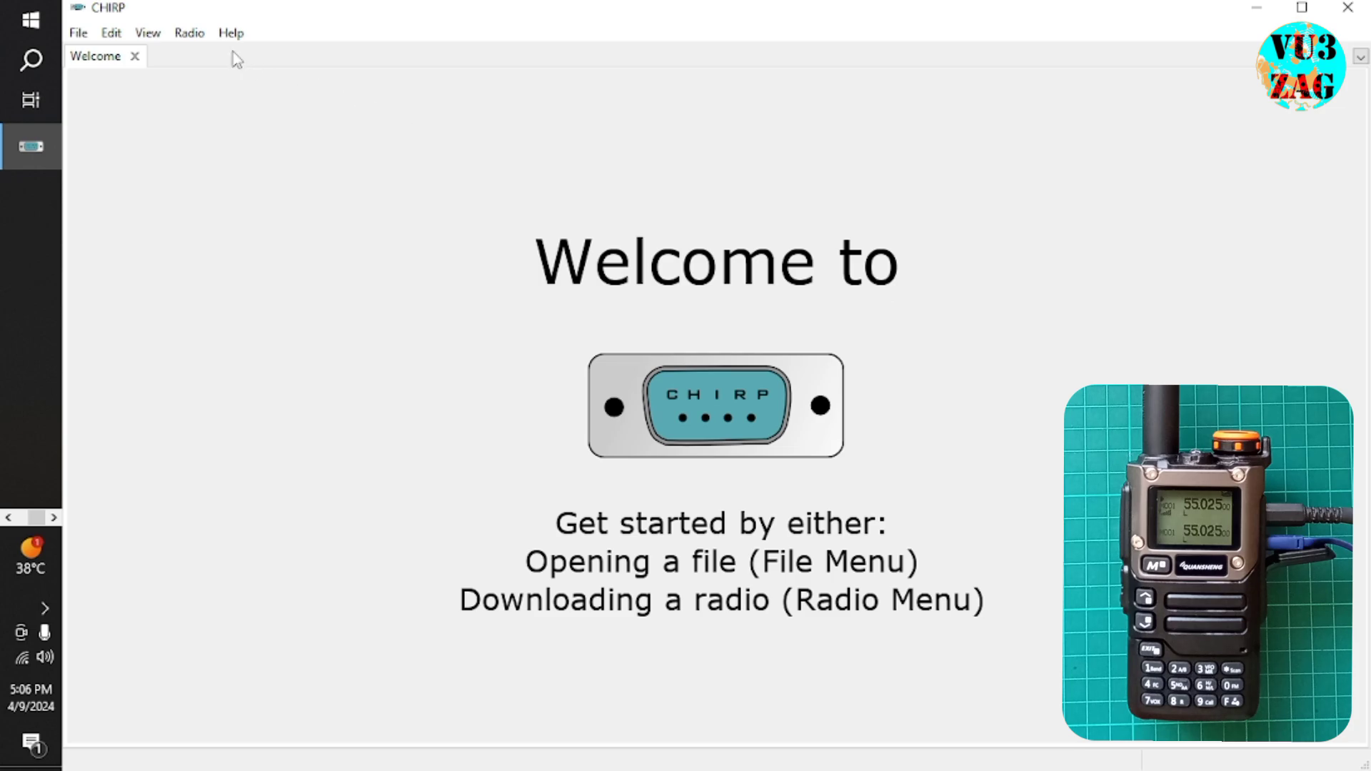
- Switch Developer Mode back on, accepting the danger warning and the restart notice
click(188, 33)
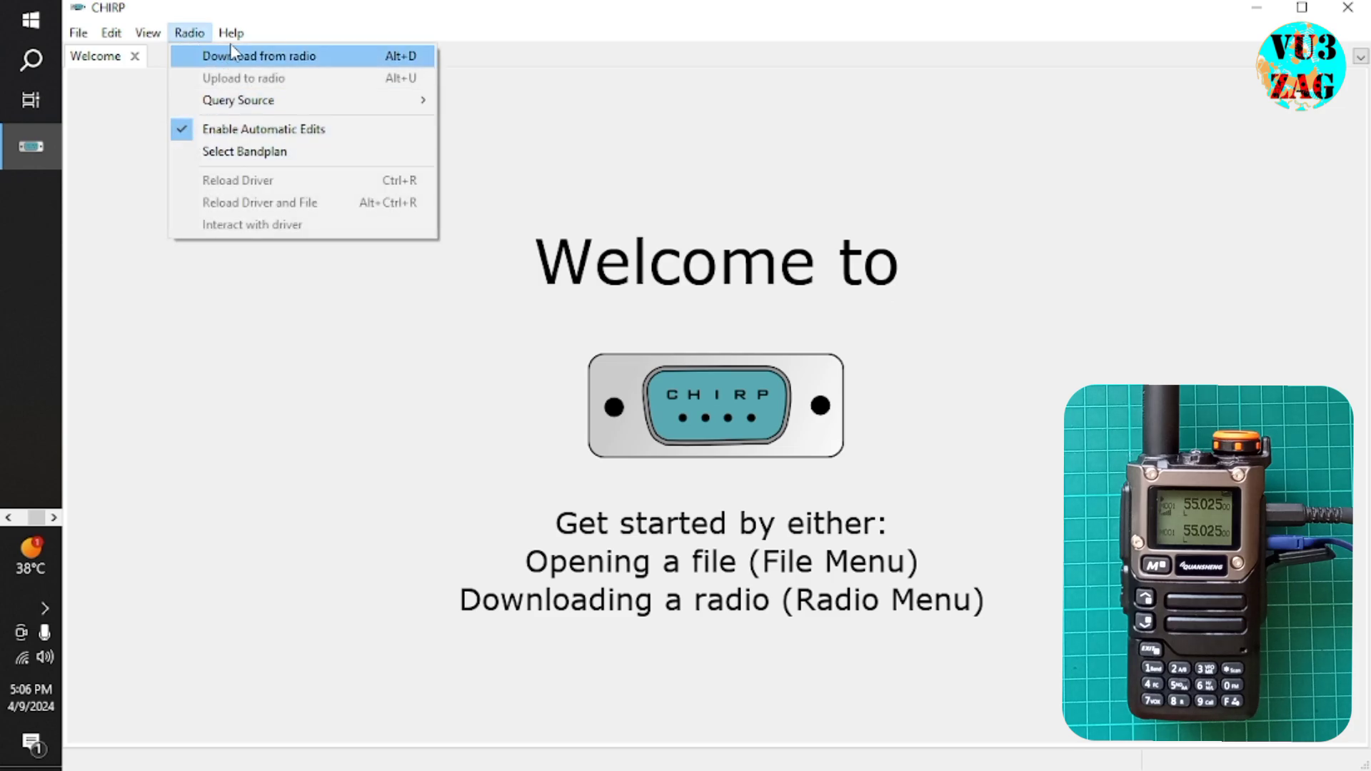
click(232, 81)
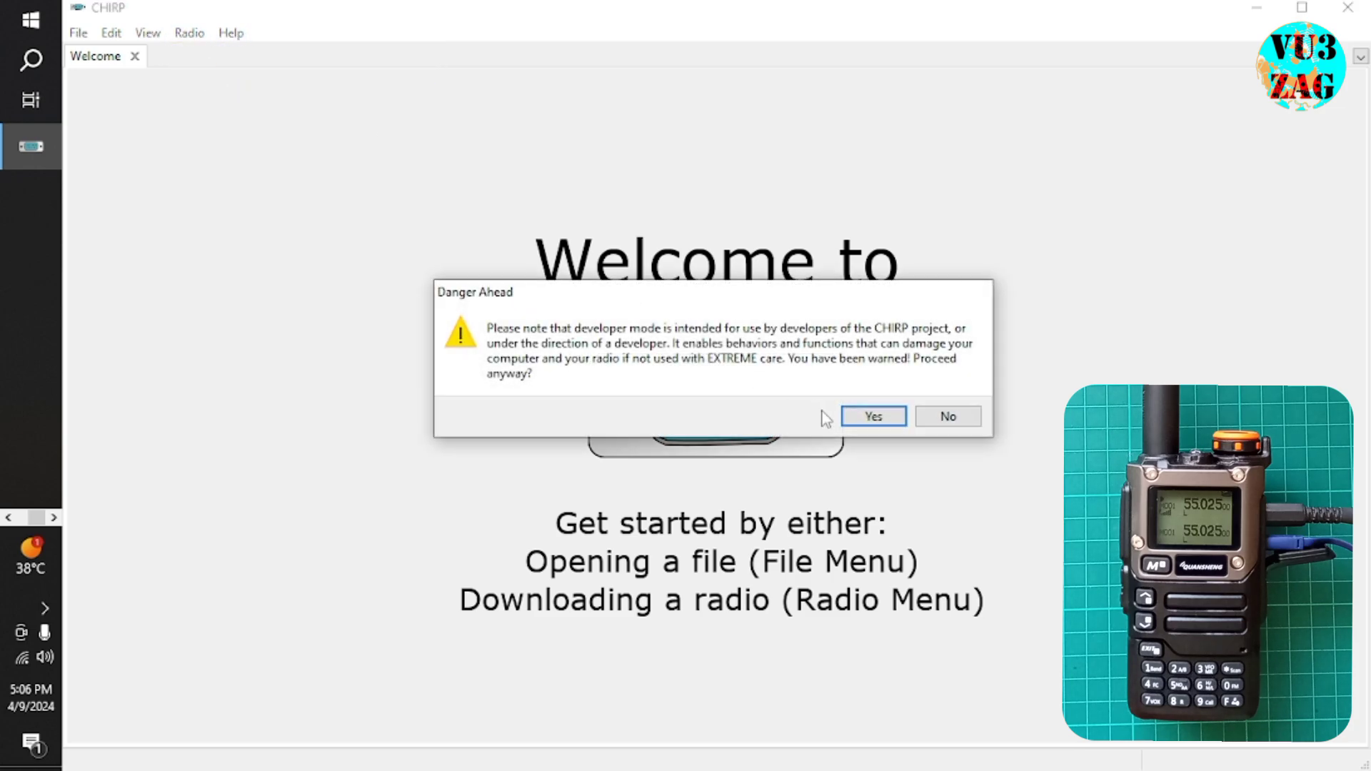
click(879, 421)
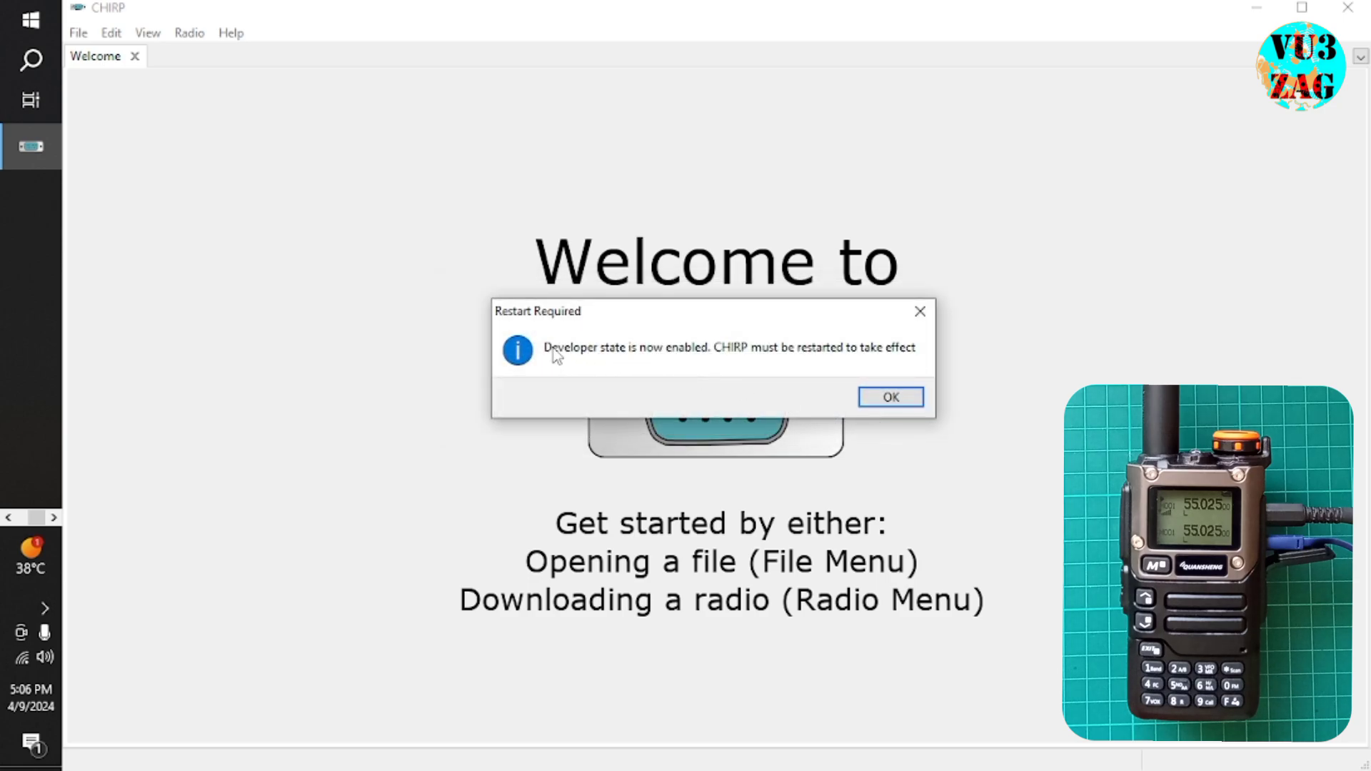
click(893, 400)
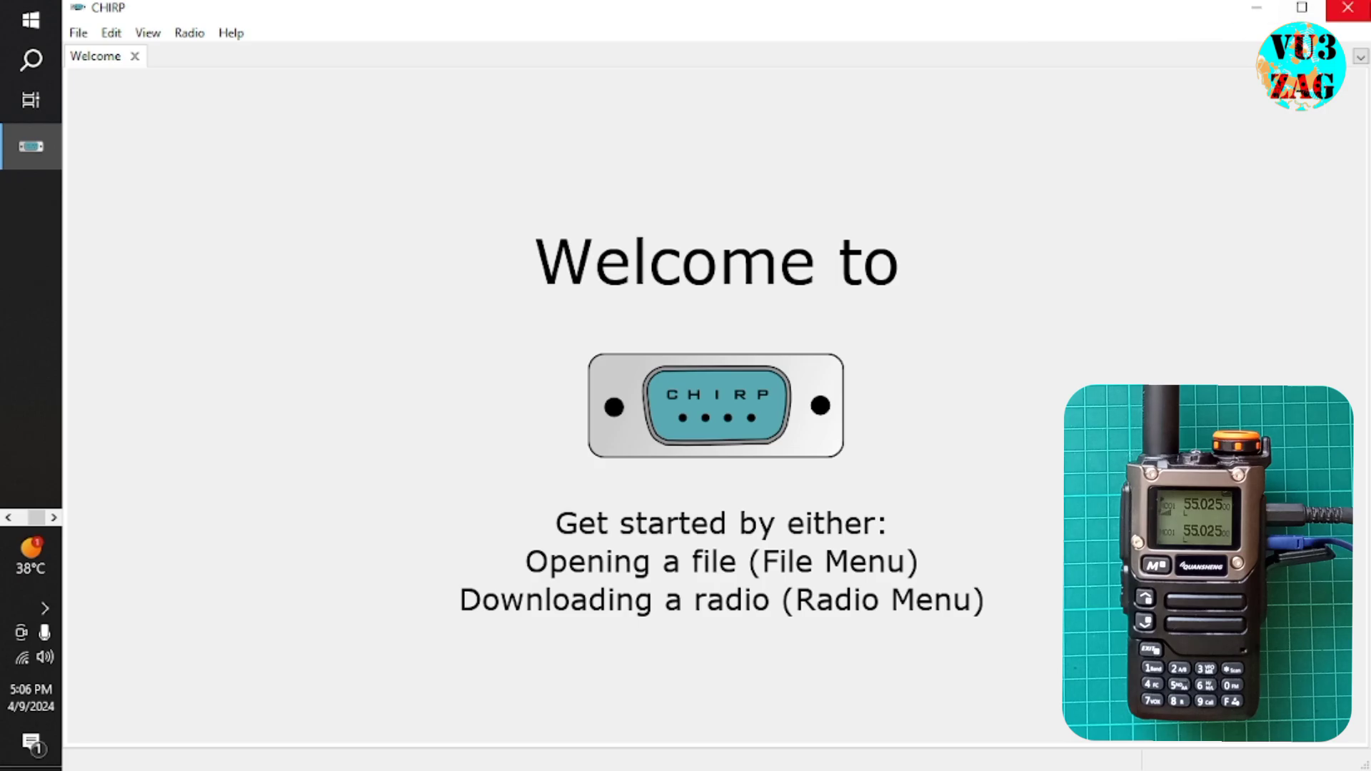
- Close CHIRP and relaunch it so the Developer Mode change takes effect
click(1347, 8)
click(30, 19)
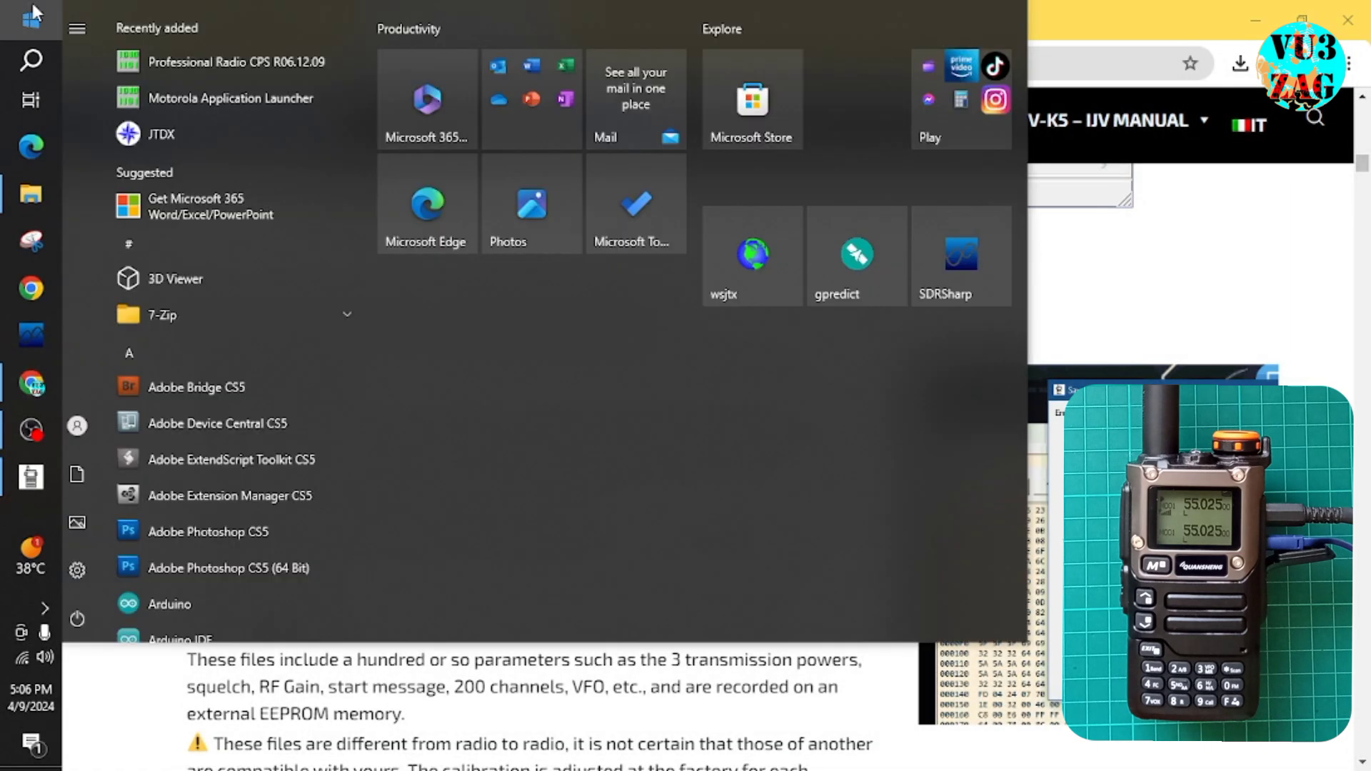
text(chi)
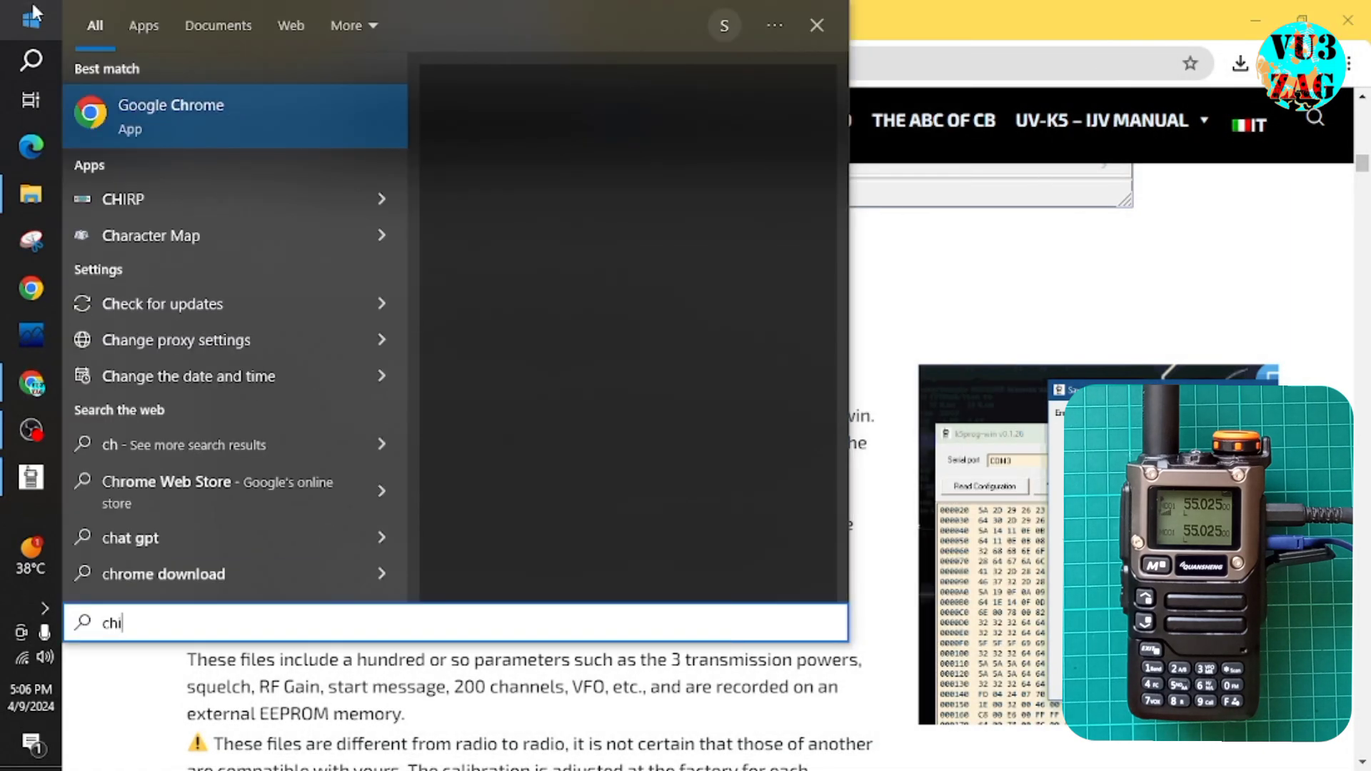
text(rp)
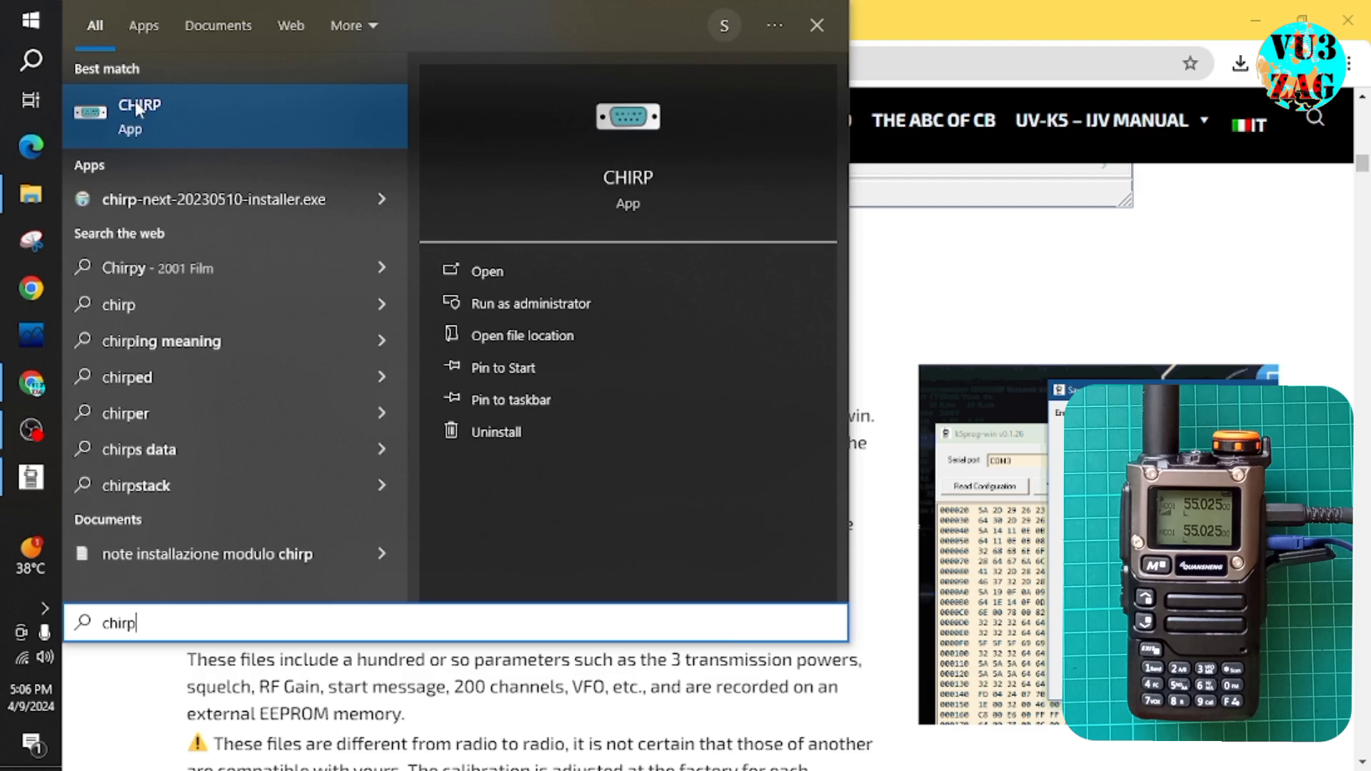
click(135, 110)
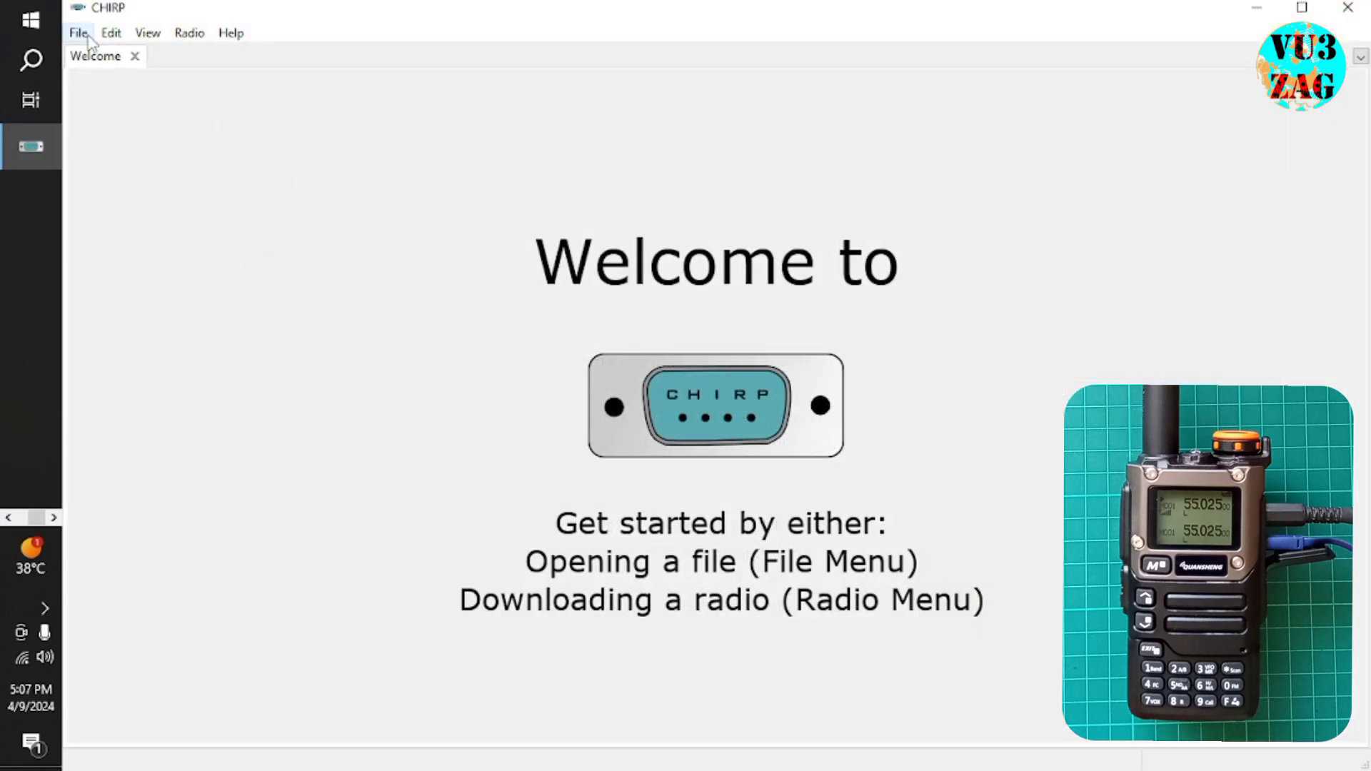
- Load the module uvk5_IJV_v2.9R5_jh11i1 from the firmware_IJV folder inside Downloads > UVK5, accepting the module risk warning
click(78, 33)
click(120, 212)
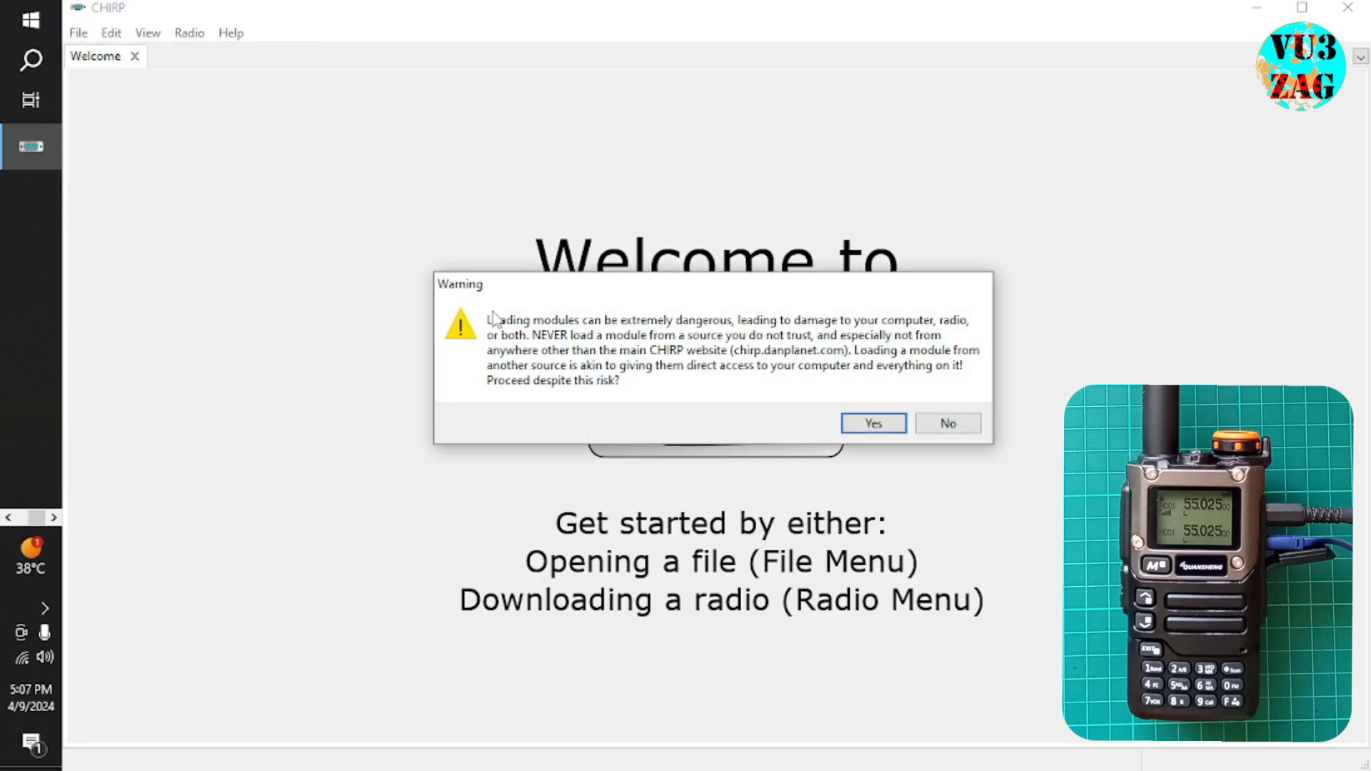
click(875, 424)
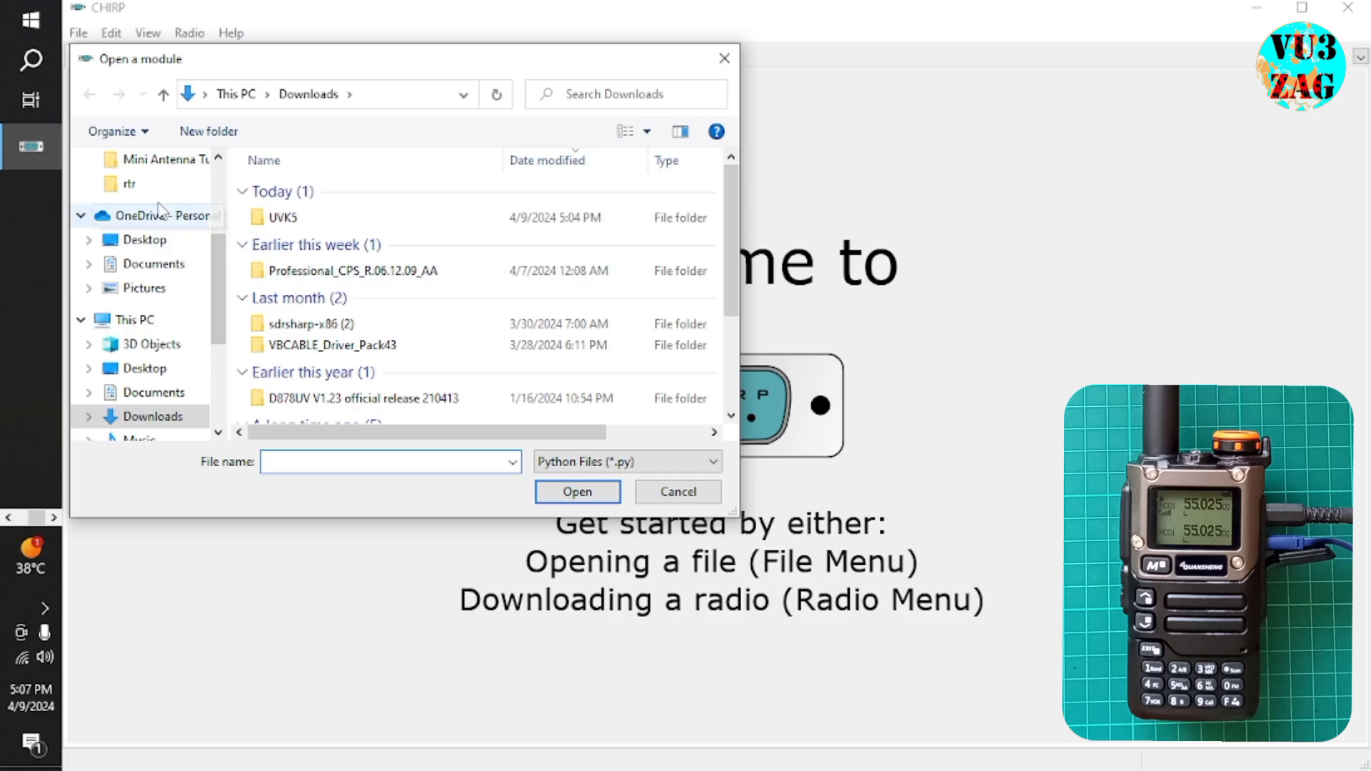
scroll(189, 214, up, 3)
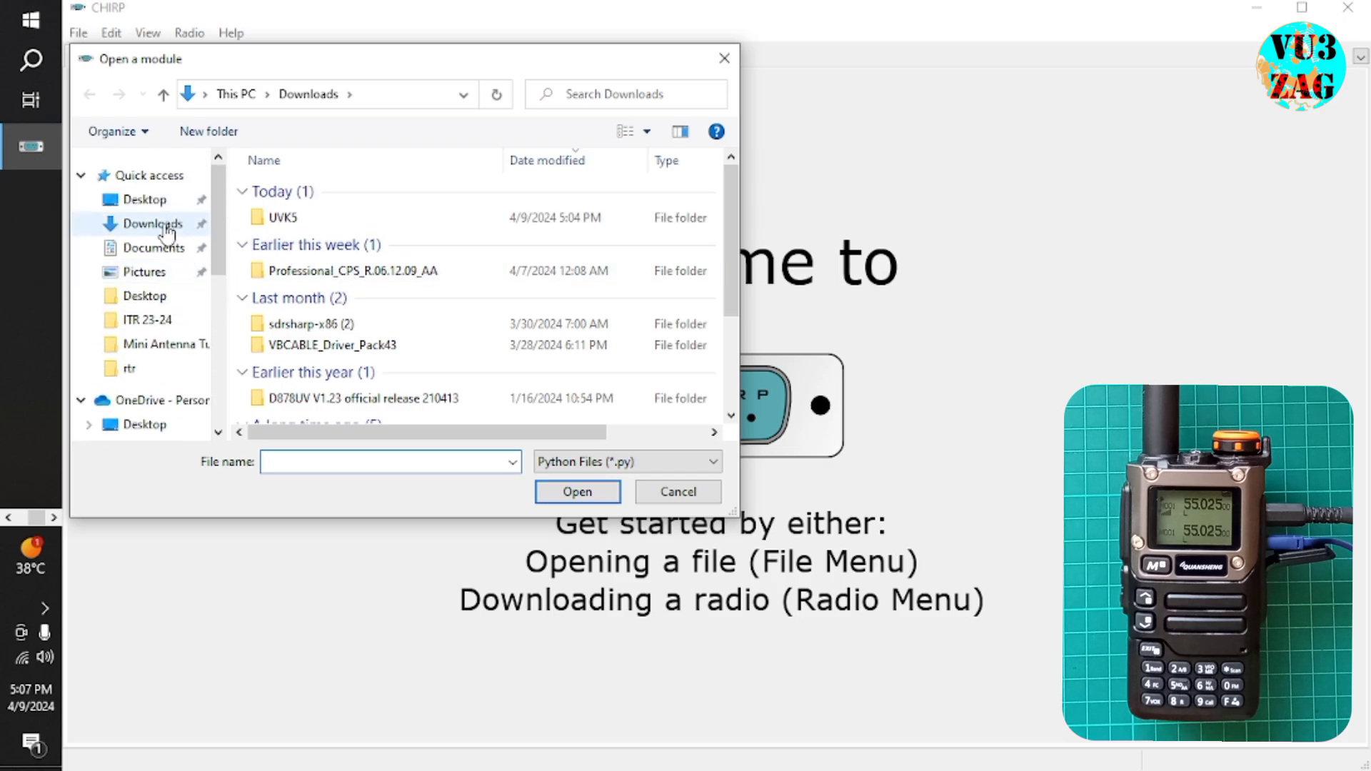
click(167, 228)
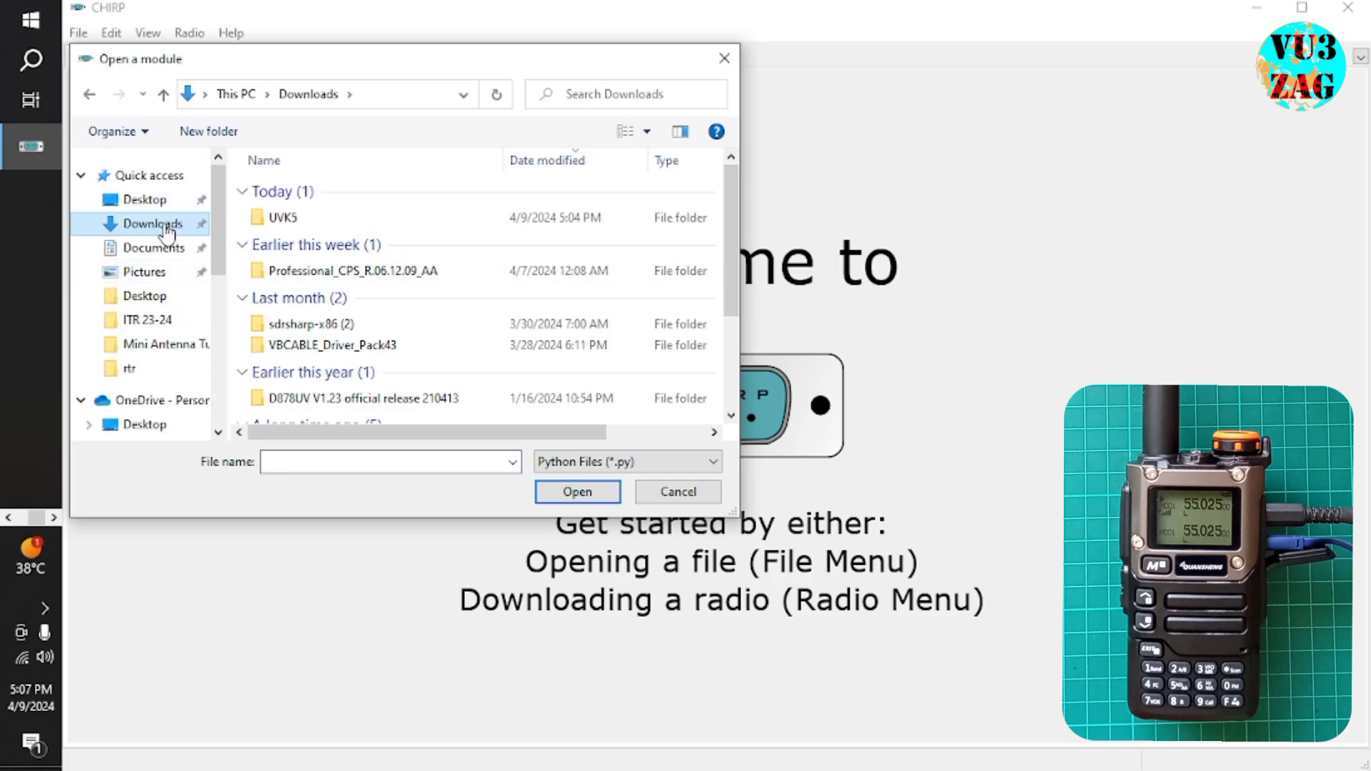
double_click(275, 218)
click(297, 191)
double_click(297, 191)
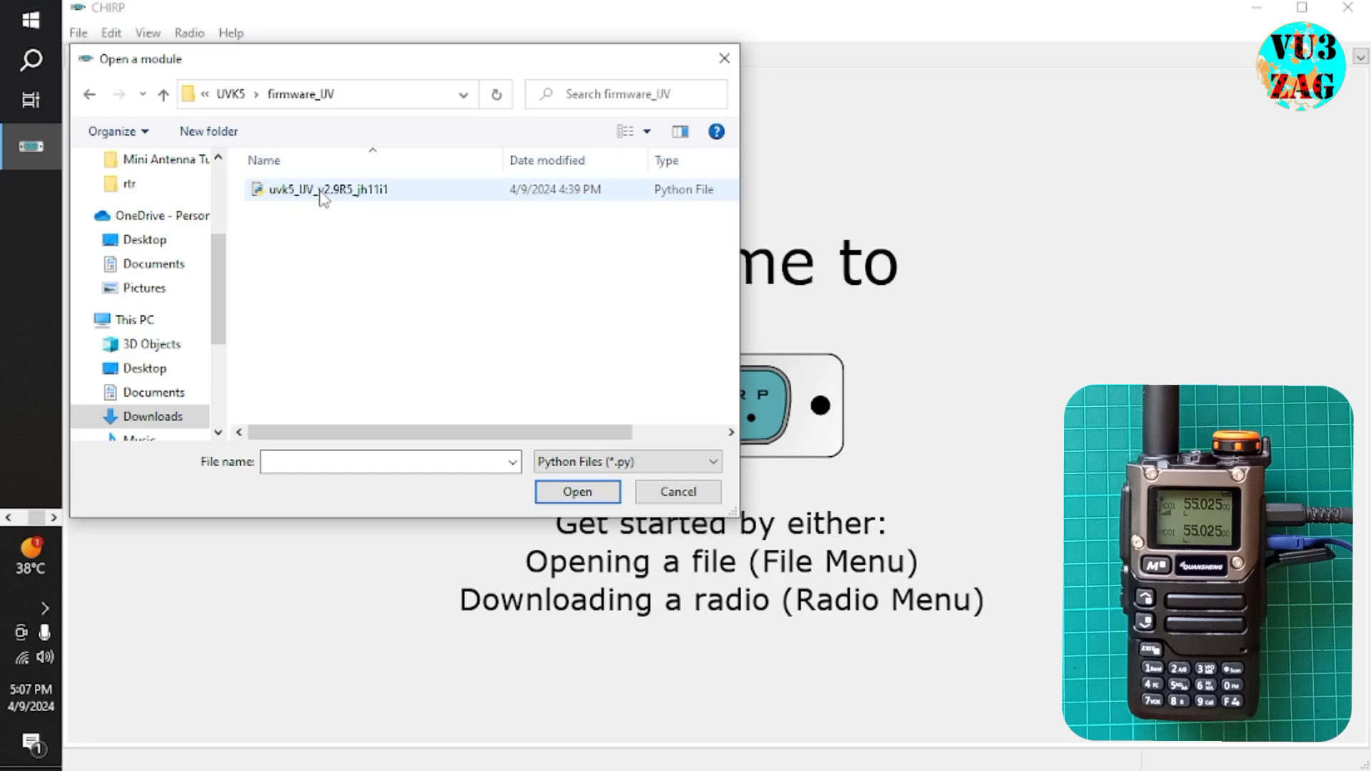
click(337, 197)
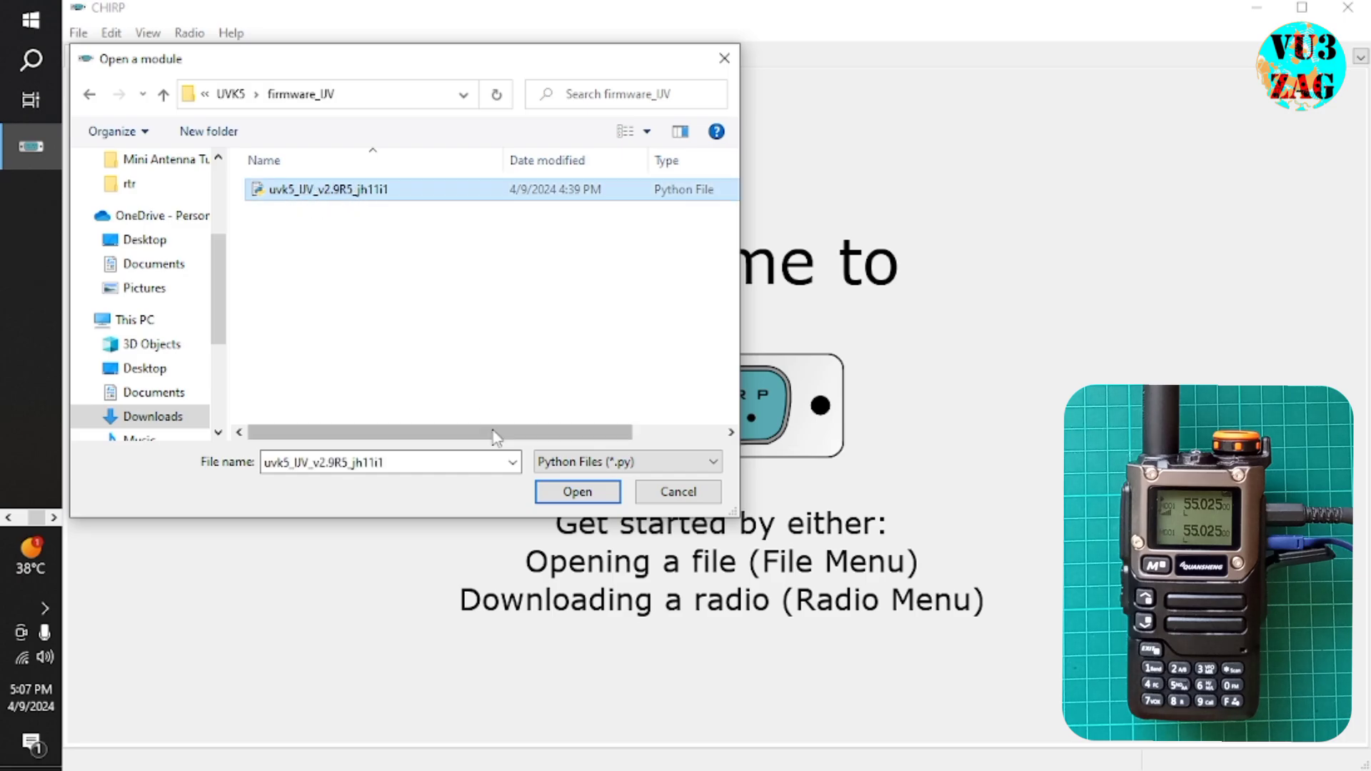
click(582, 499)
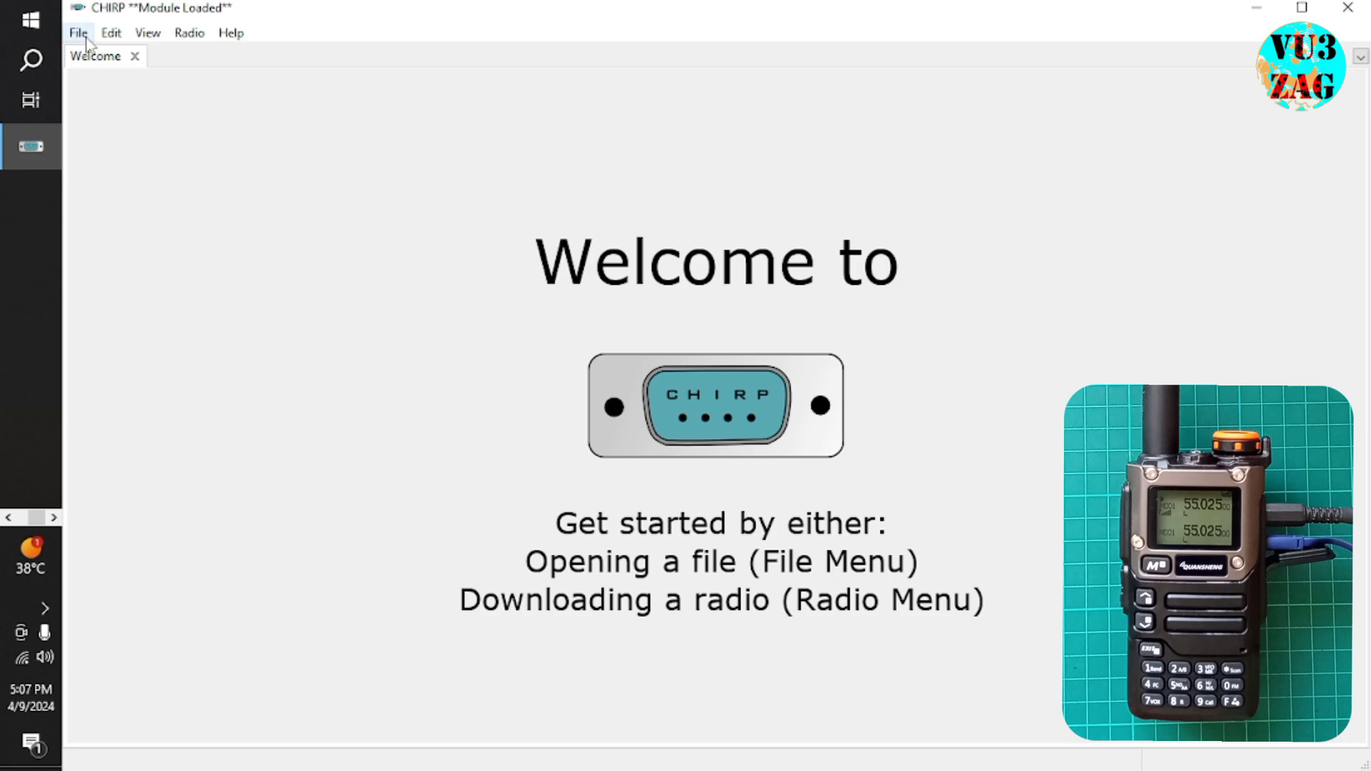
- Download from the radio over COM4 with vendor Quansheng and model UV-K5-IJV
click(188, 33)
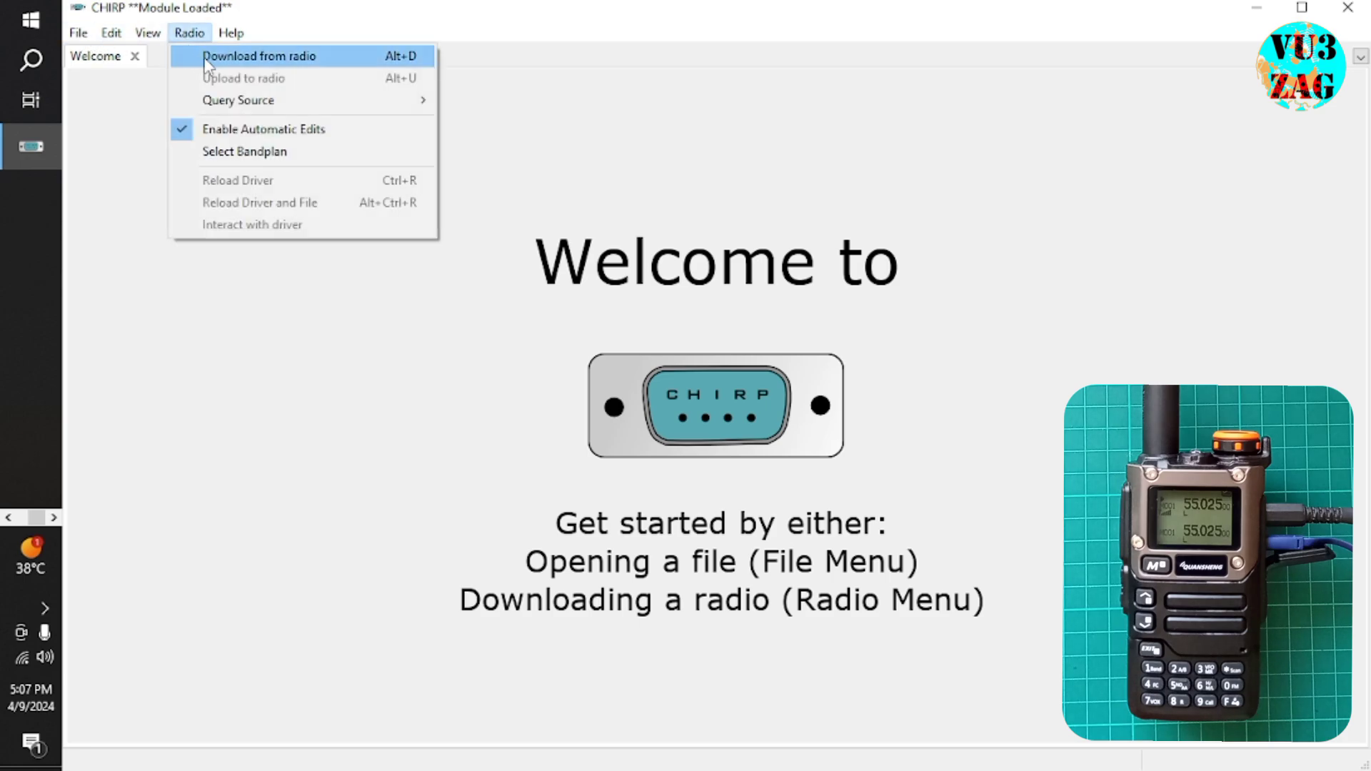
click(205, 56)
click(636, 379)
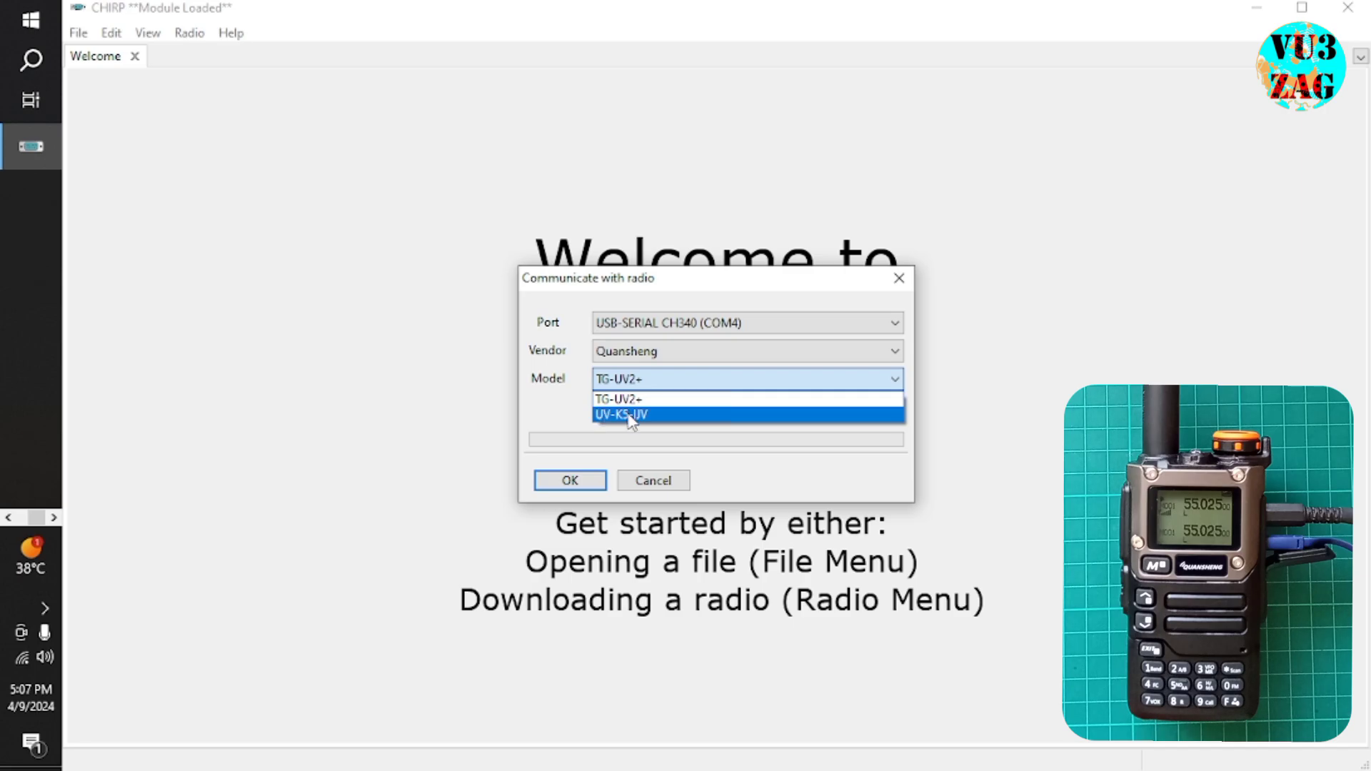
click(631, 414)
click(564, 481)
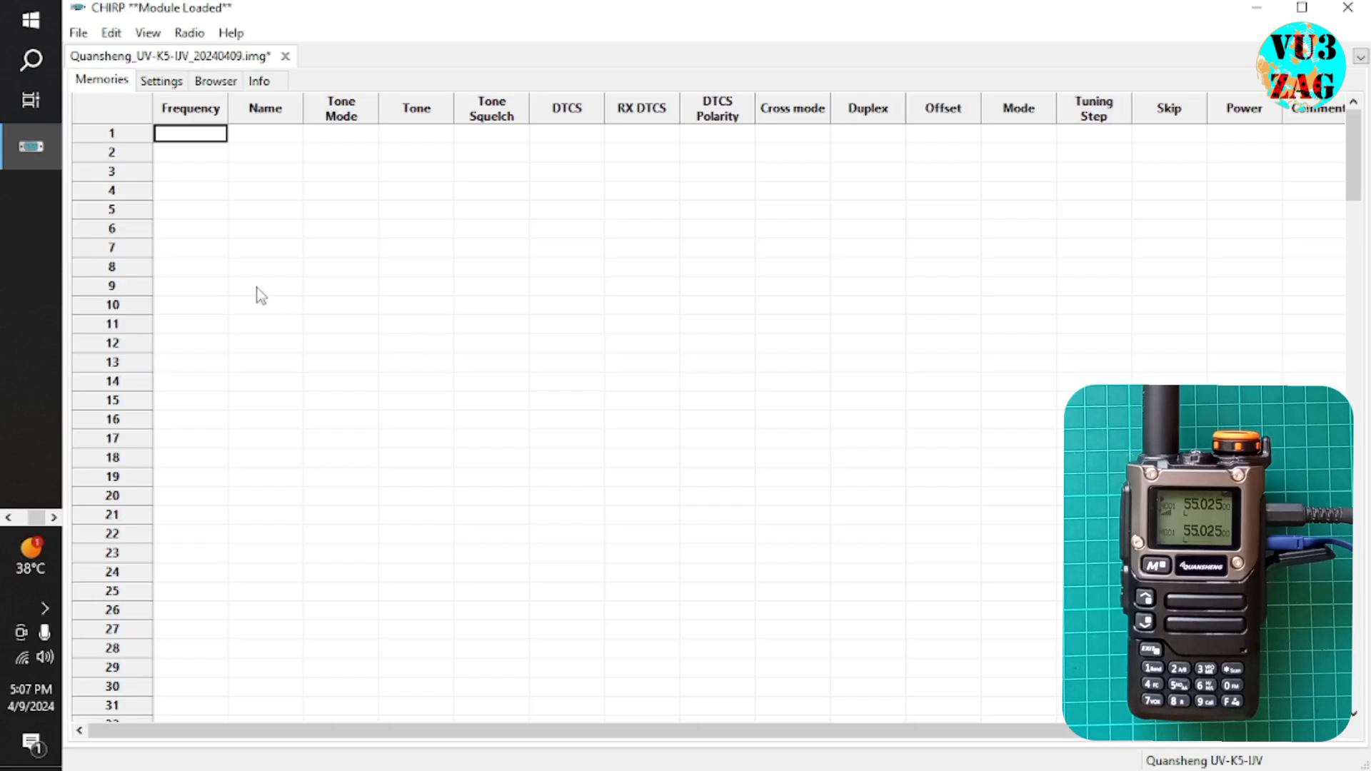
- Look over the downloaded image's settings and browser data, and save it in firmware_IJV as Quansheng_UV-K5-IJV_20240409_chirp_K5
click(161, 81)
click(216, 80)
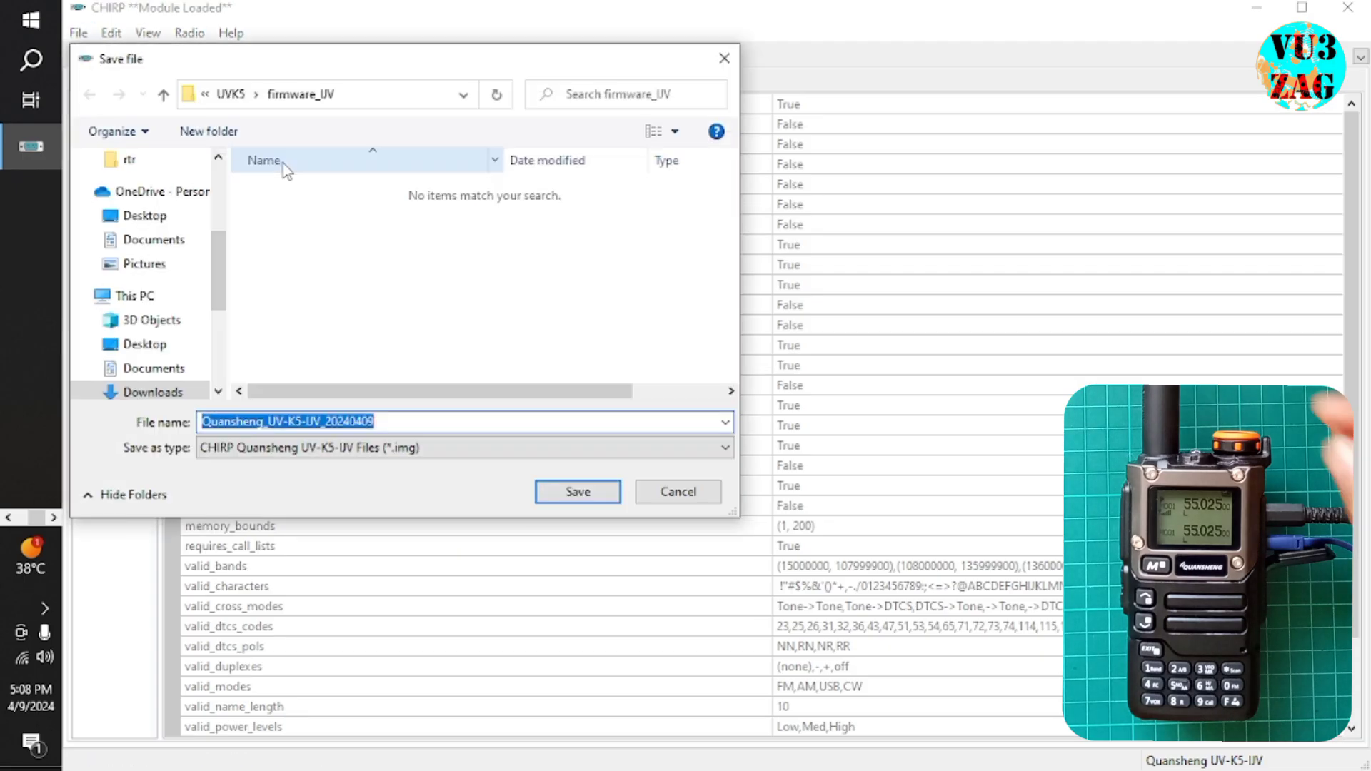
key(End)
text(_chirp_)
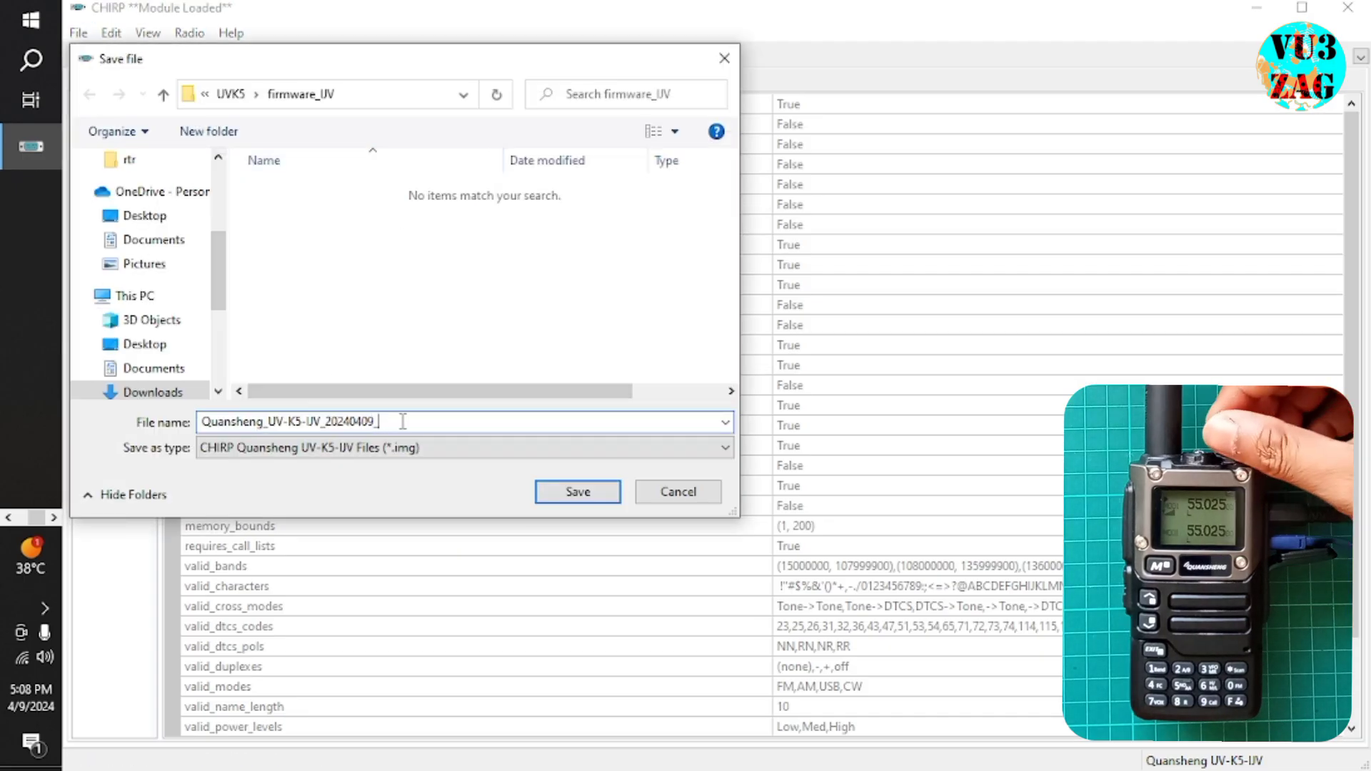
text(K5)
click(577, 492)
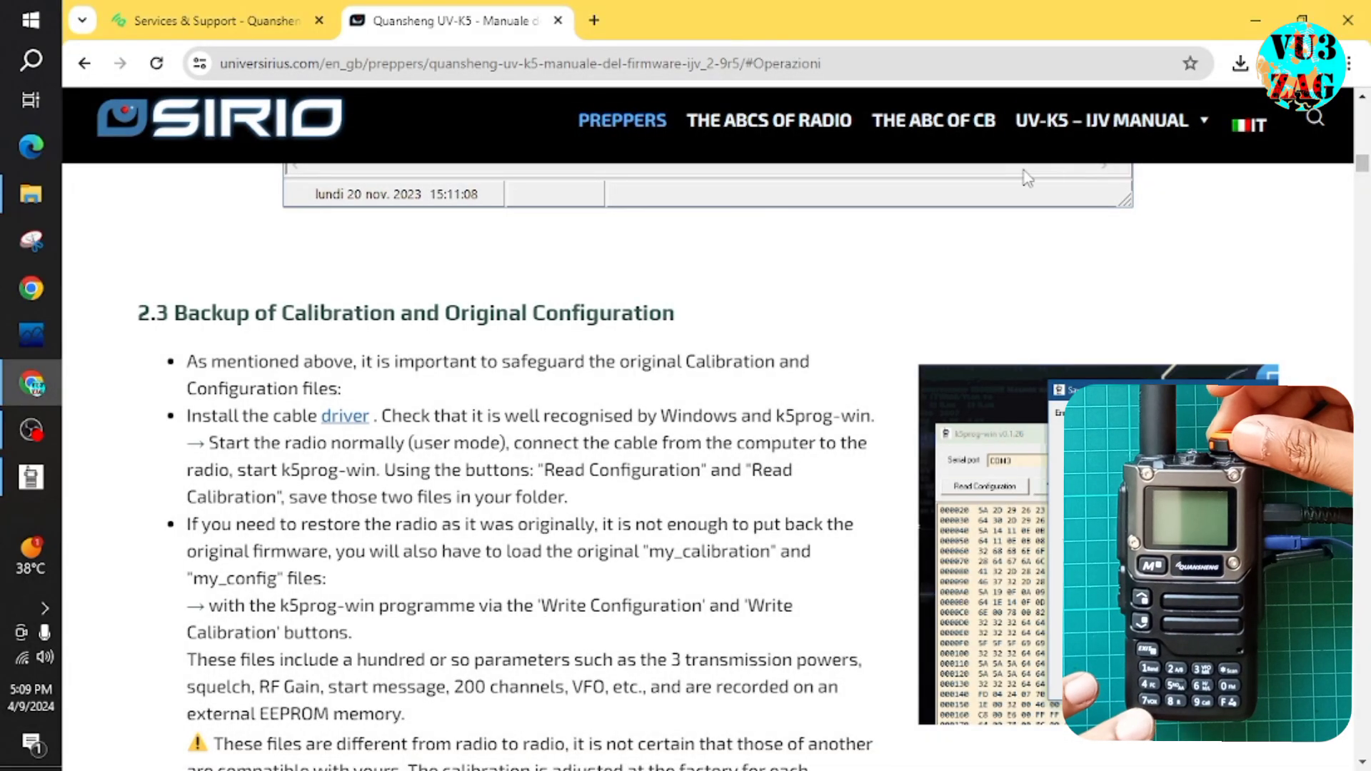
- Launch k5prog_win-v1.26_IJV from the UVK5 folder, maximize it, and connect to the radio on serial port COM4
click(40, 195)
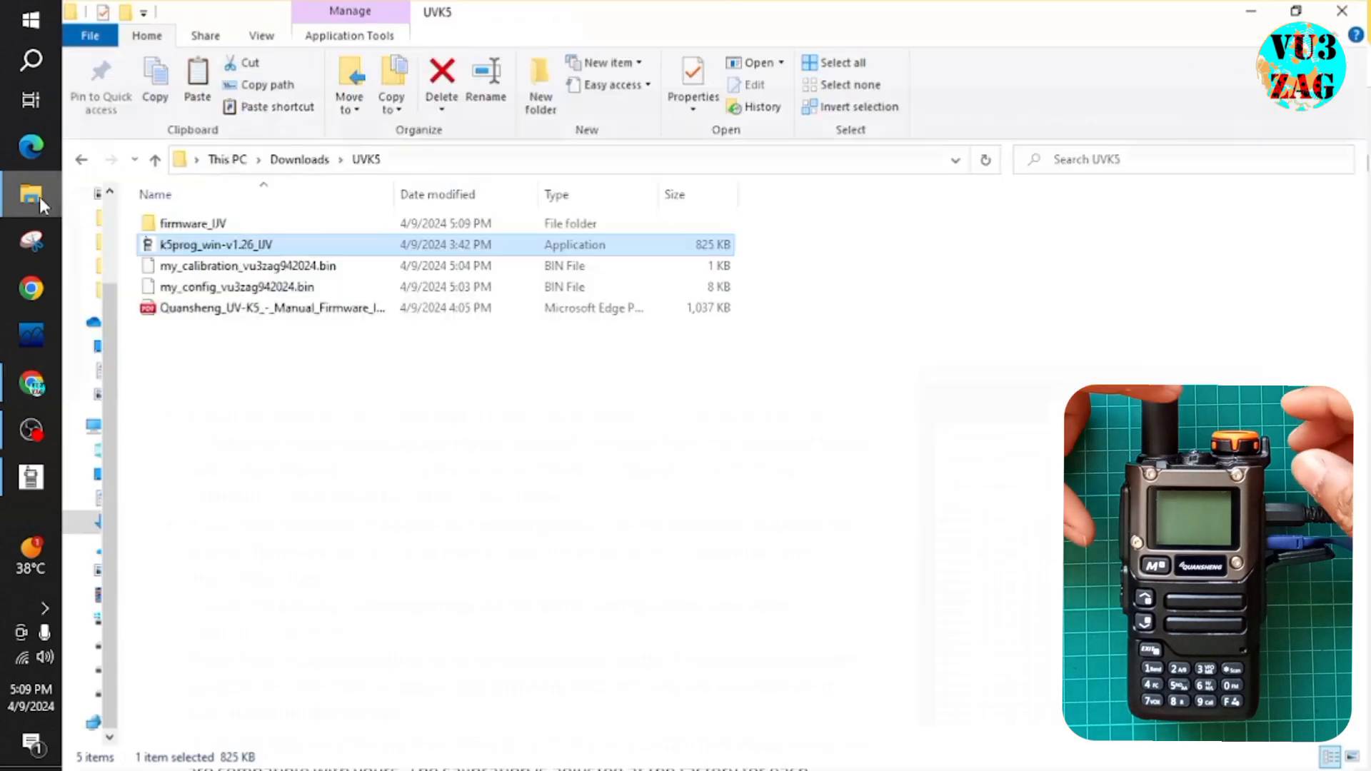
double_click(186, 244)
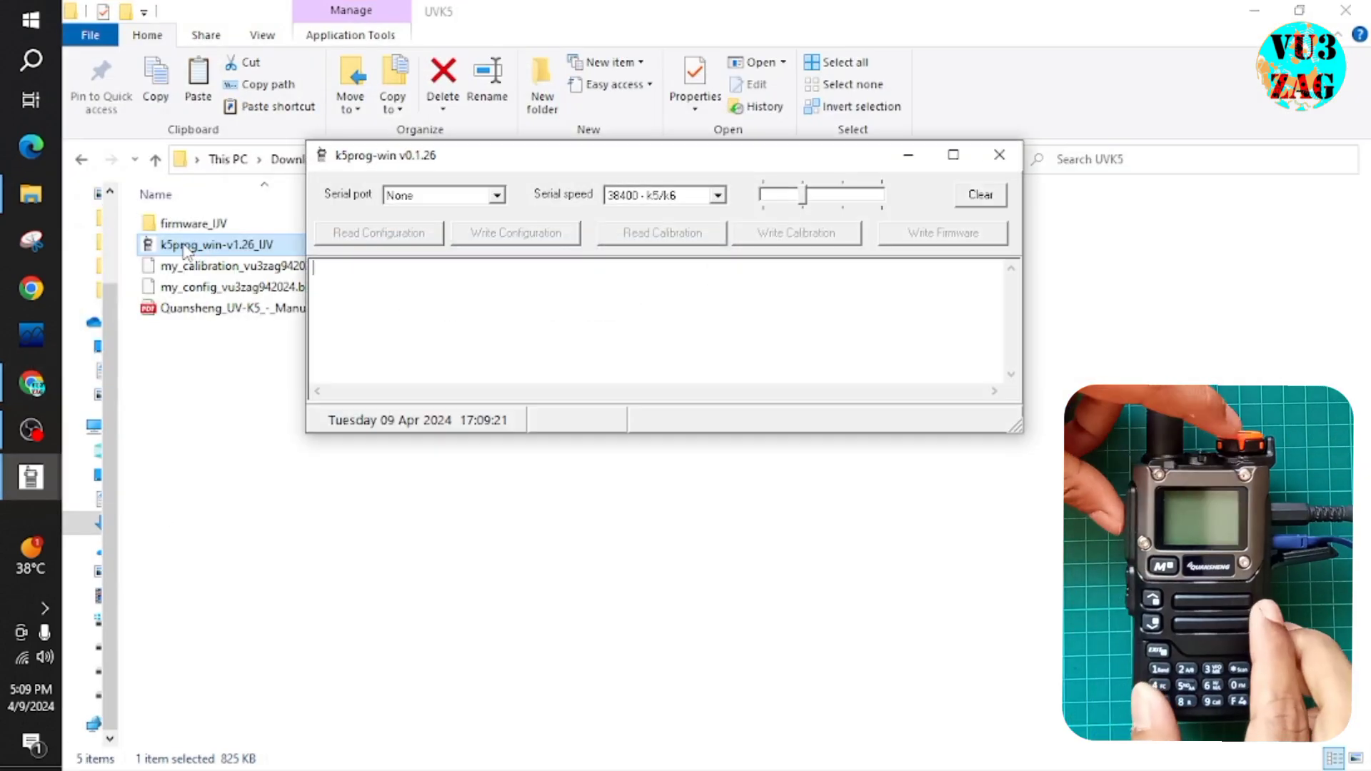
click(951, 156)
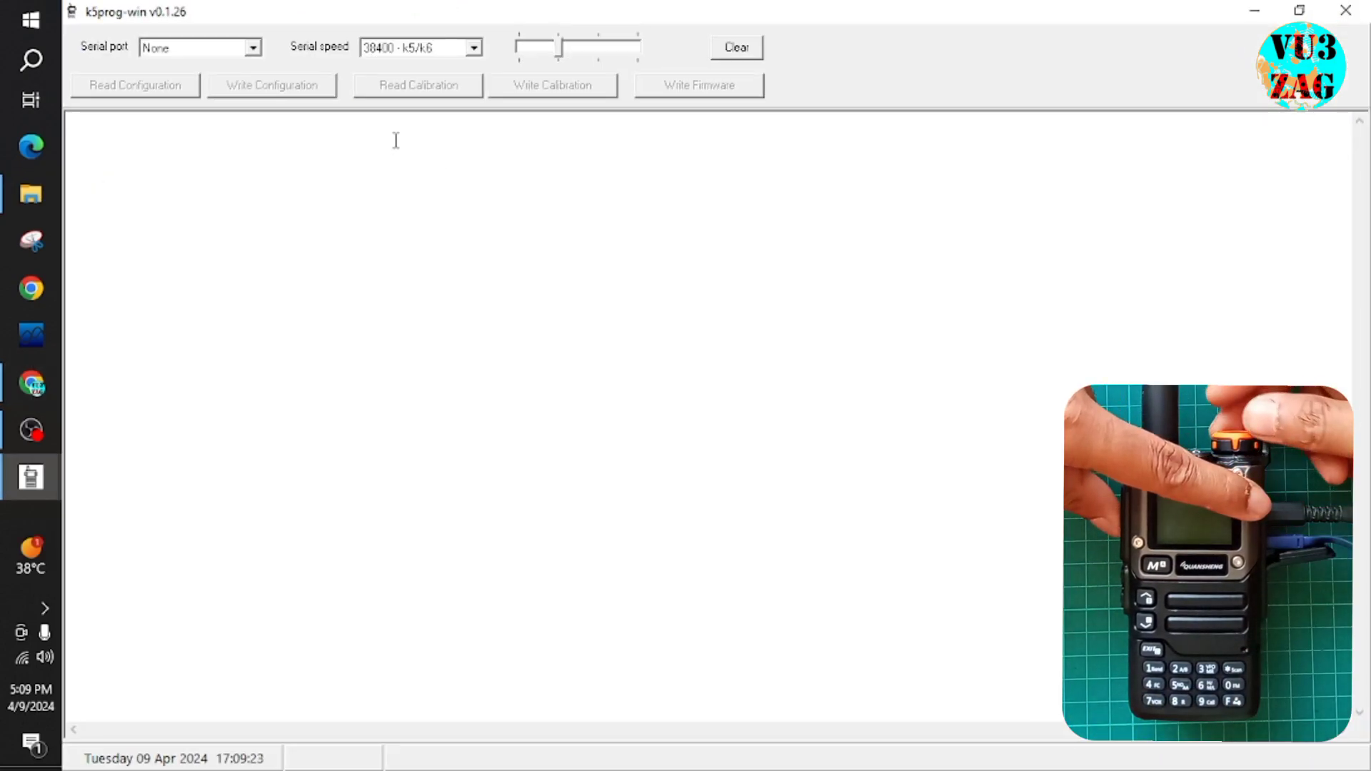
click(252, 47)
click(190, 76)
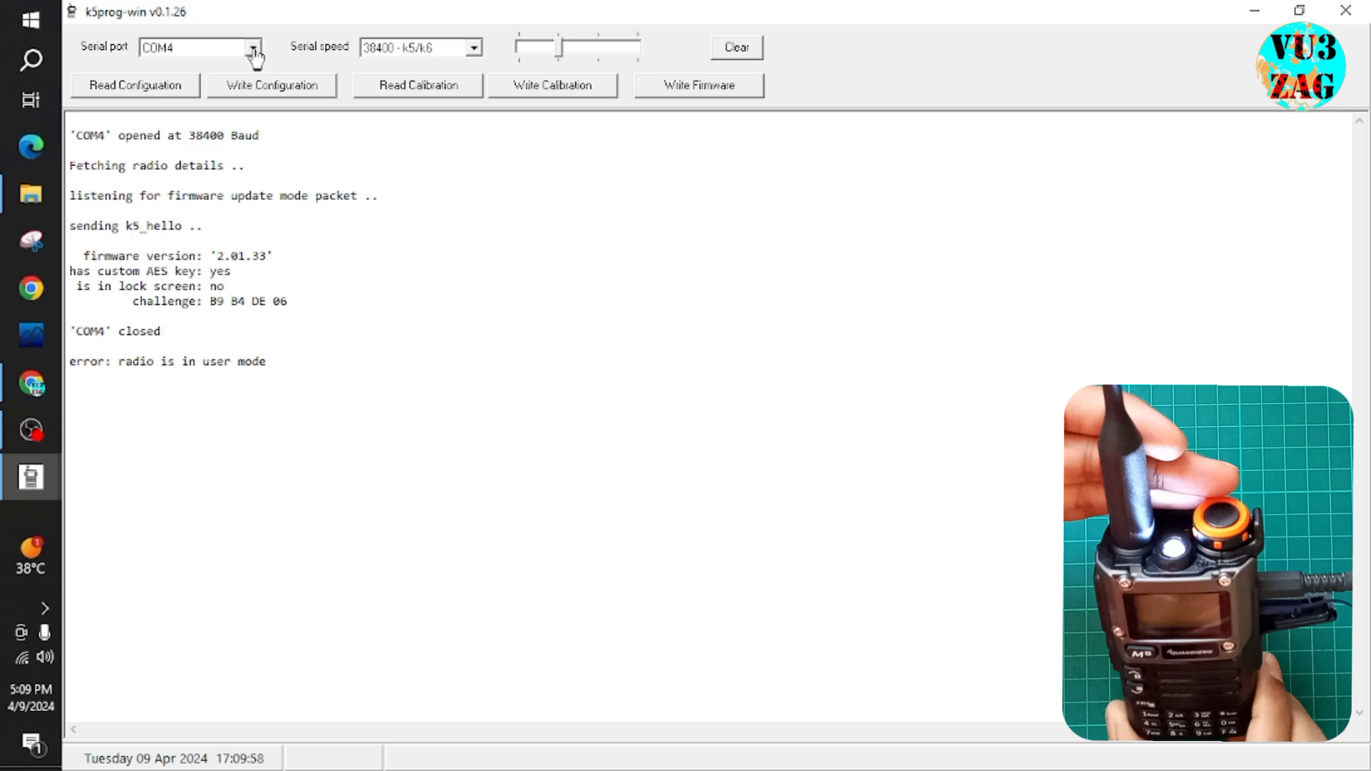
- Reconnect on COM4 and check the reported bootloader version and radio mode
click(252, 47)
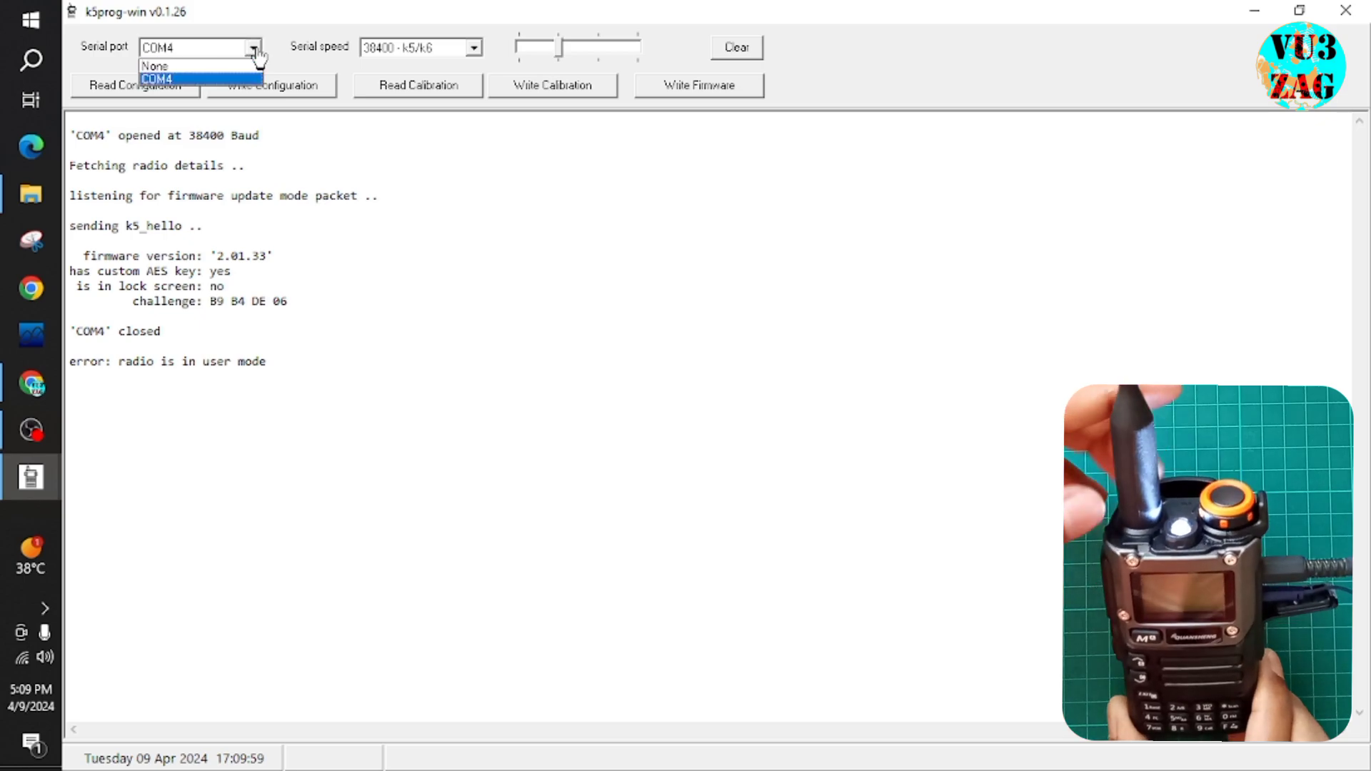
click(207, 80)
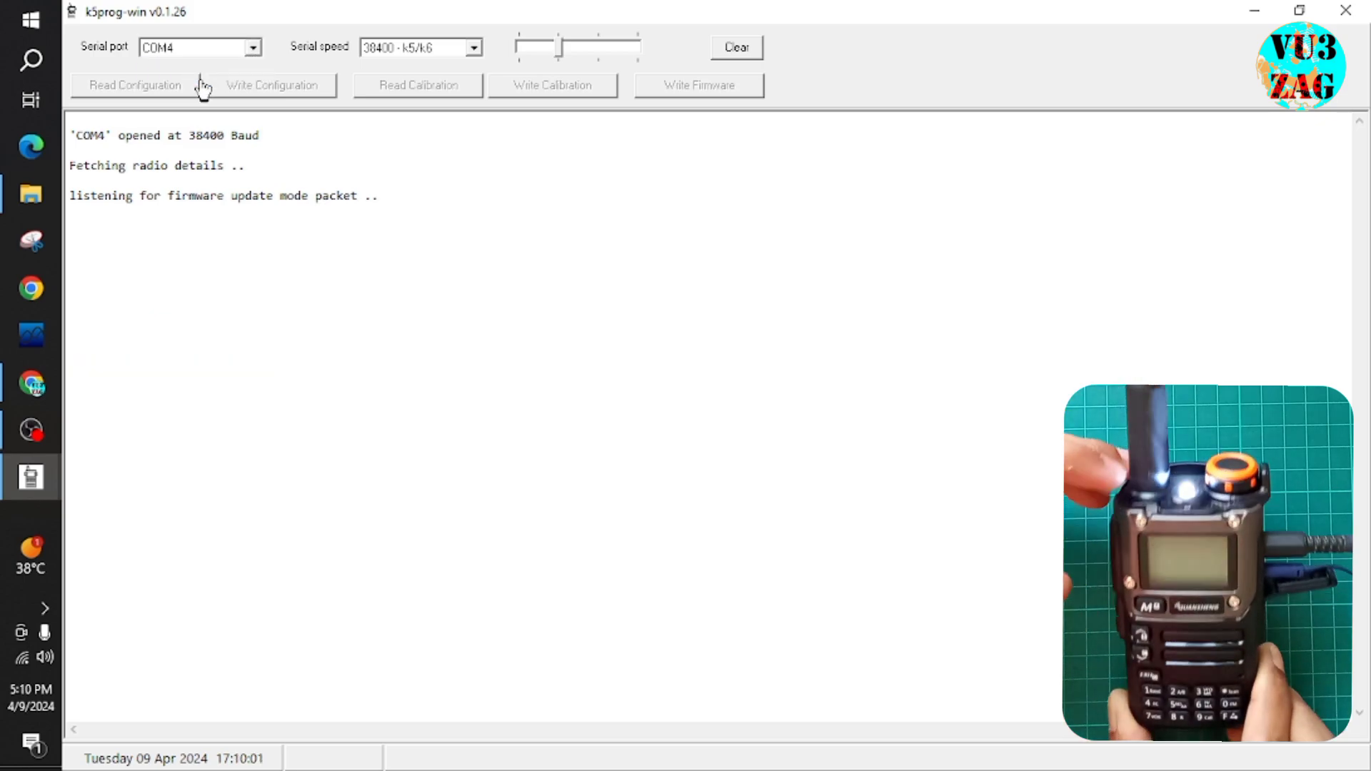
drag(294, 270, 69, 270)
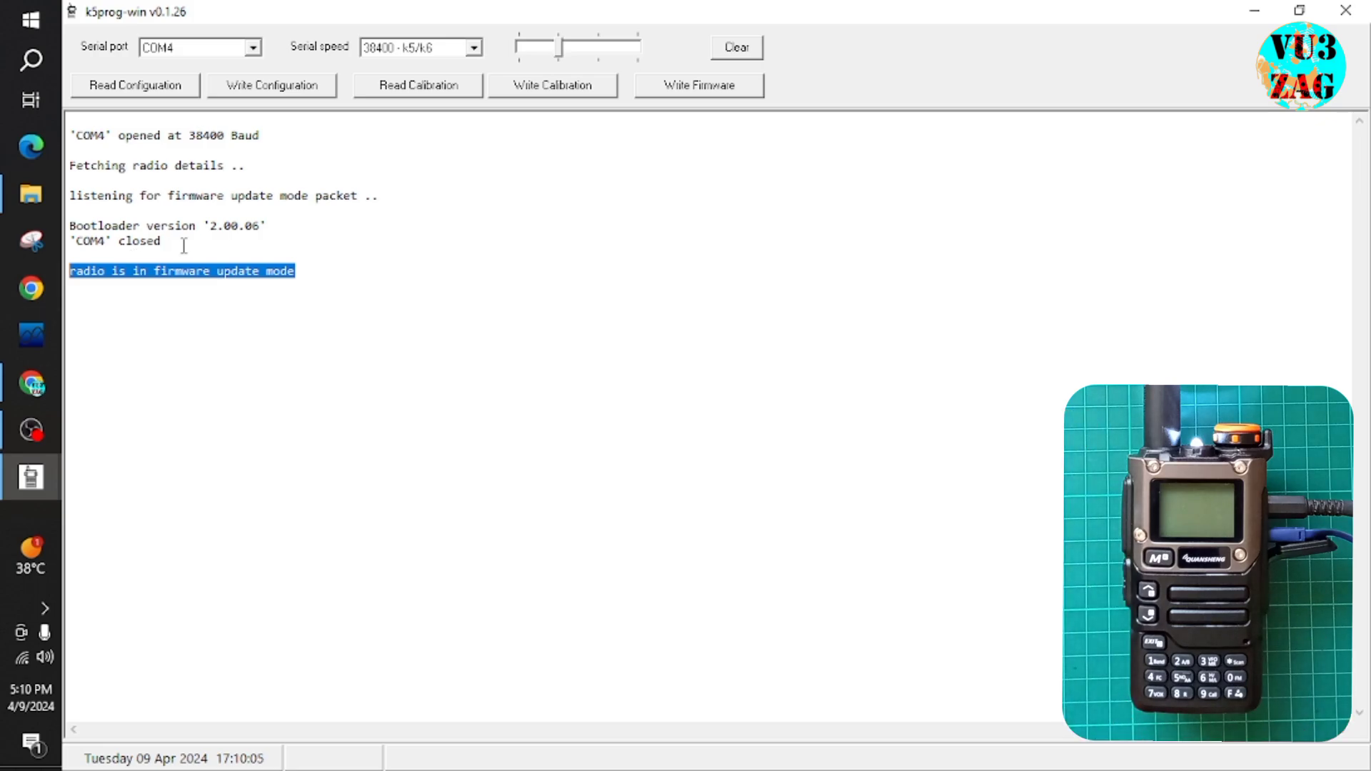
drag(161, 240, 70, 230)
drag(310, 271, 74, 272)
click(578, 216)
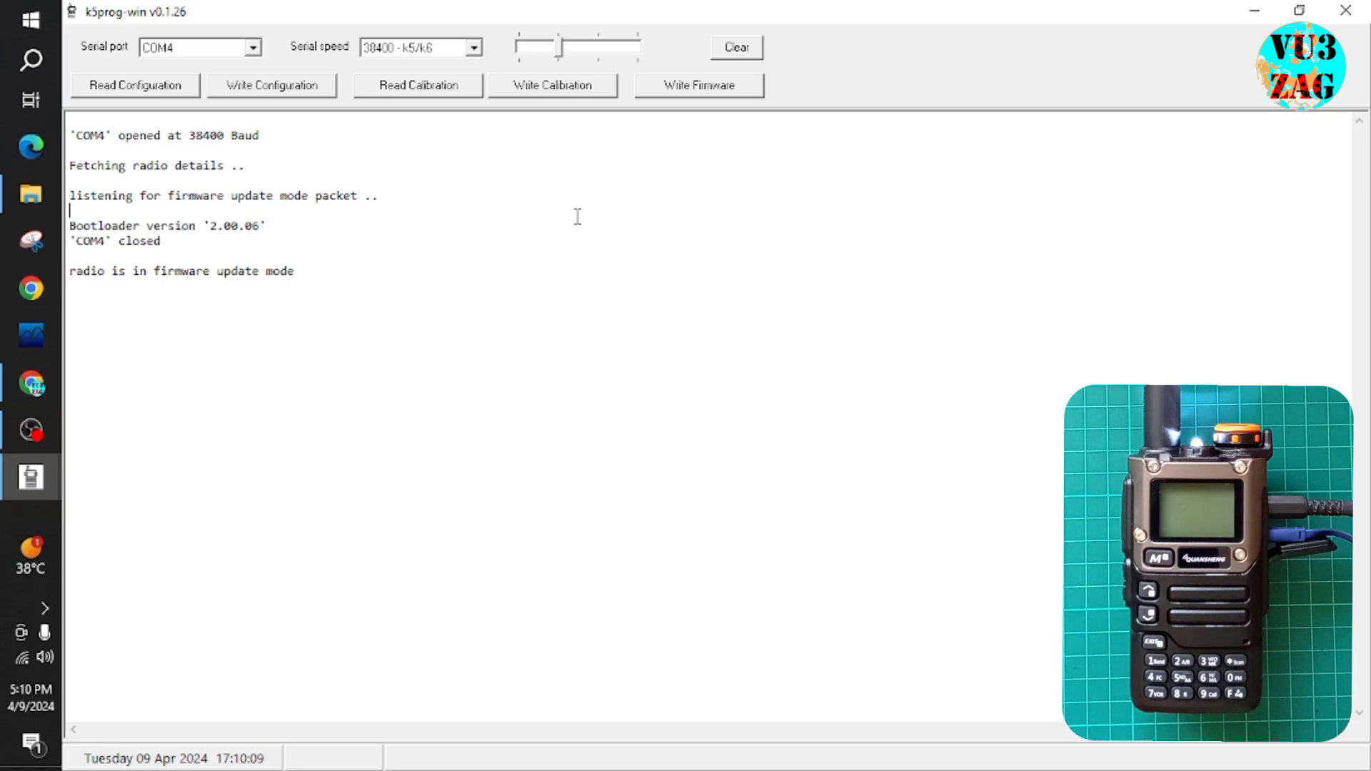
- Write the firmware file firmware_IJV_v2.9.R5.bin from the firmware_IJV folder to the radio
click(714, 91)
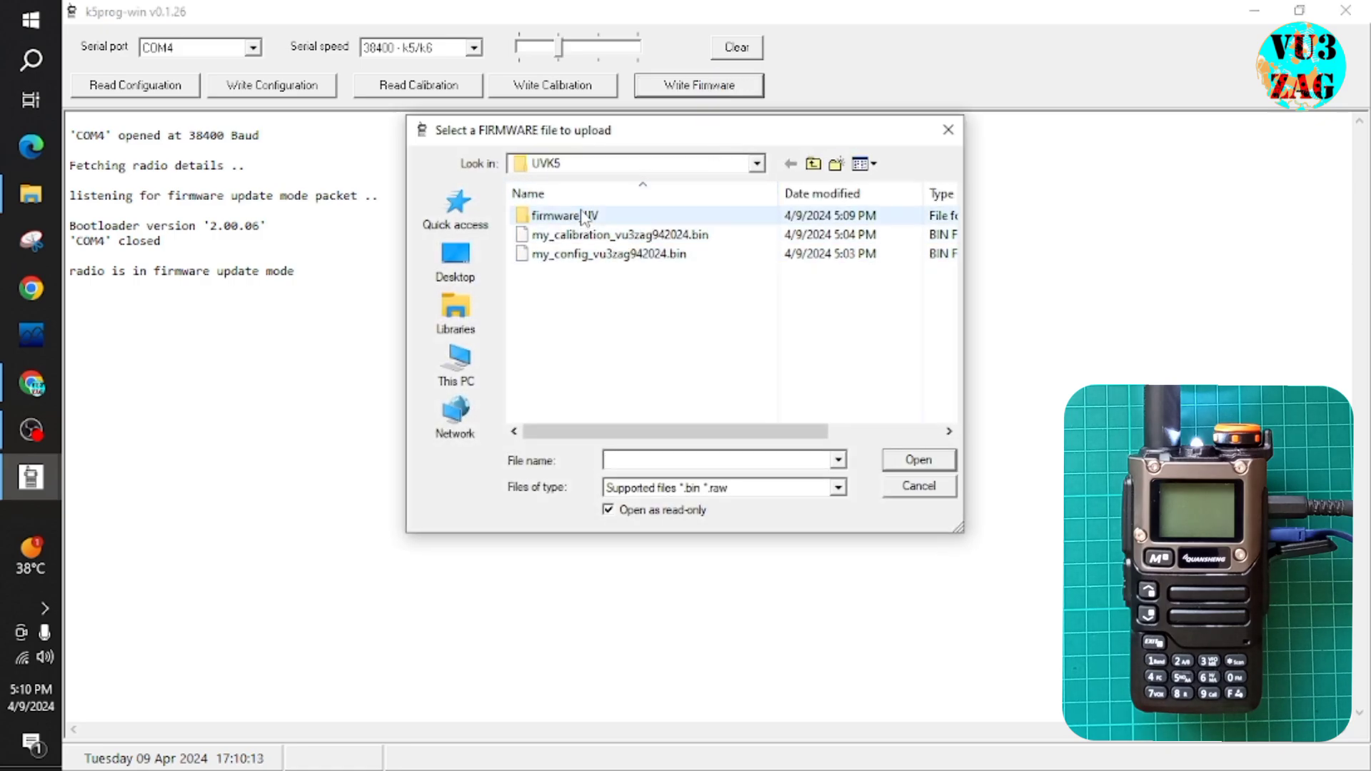
double_click(584, 217)
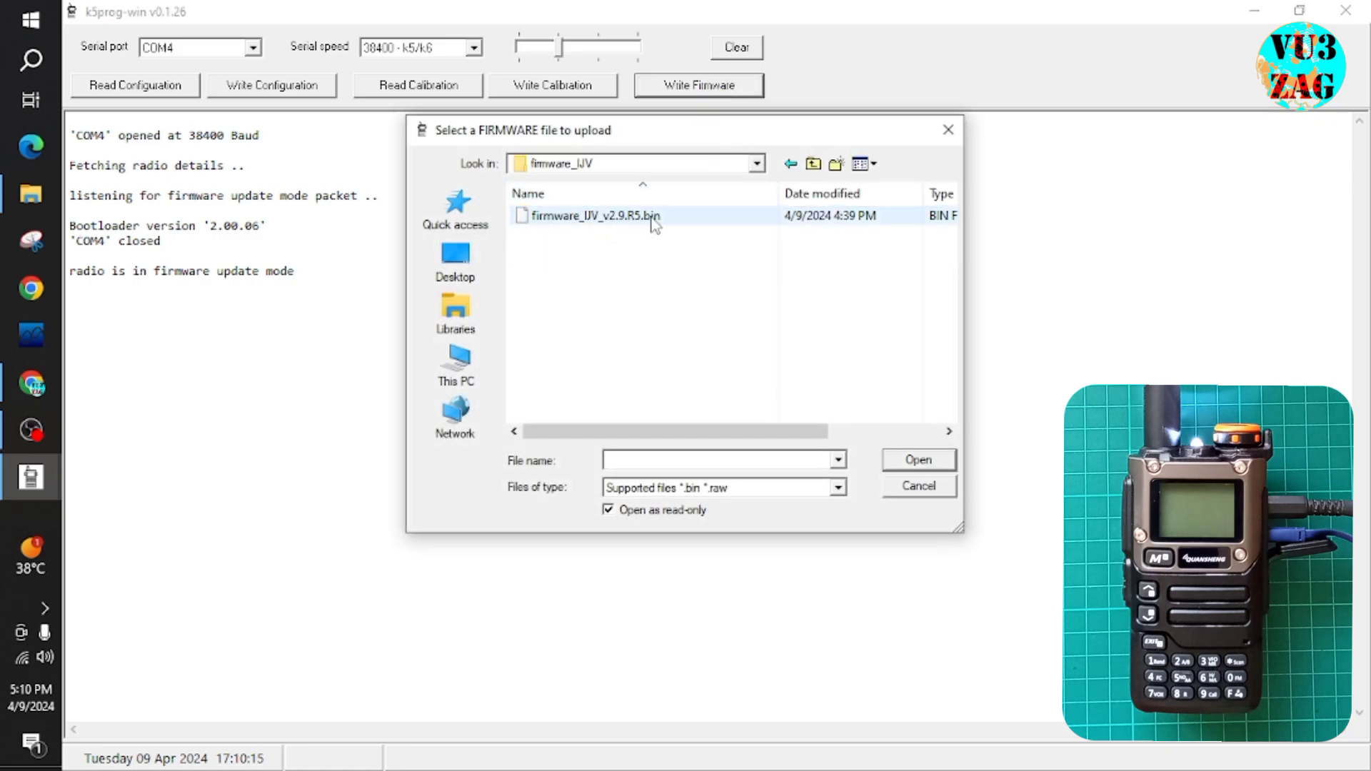
click(621, 225)
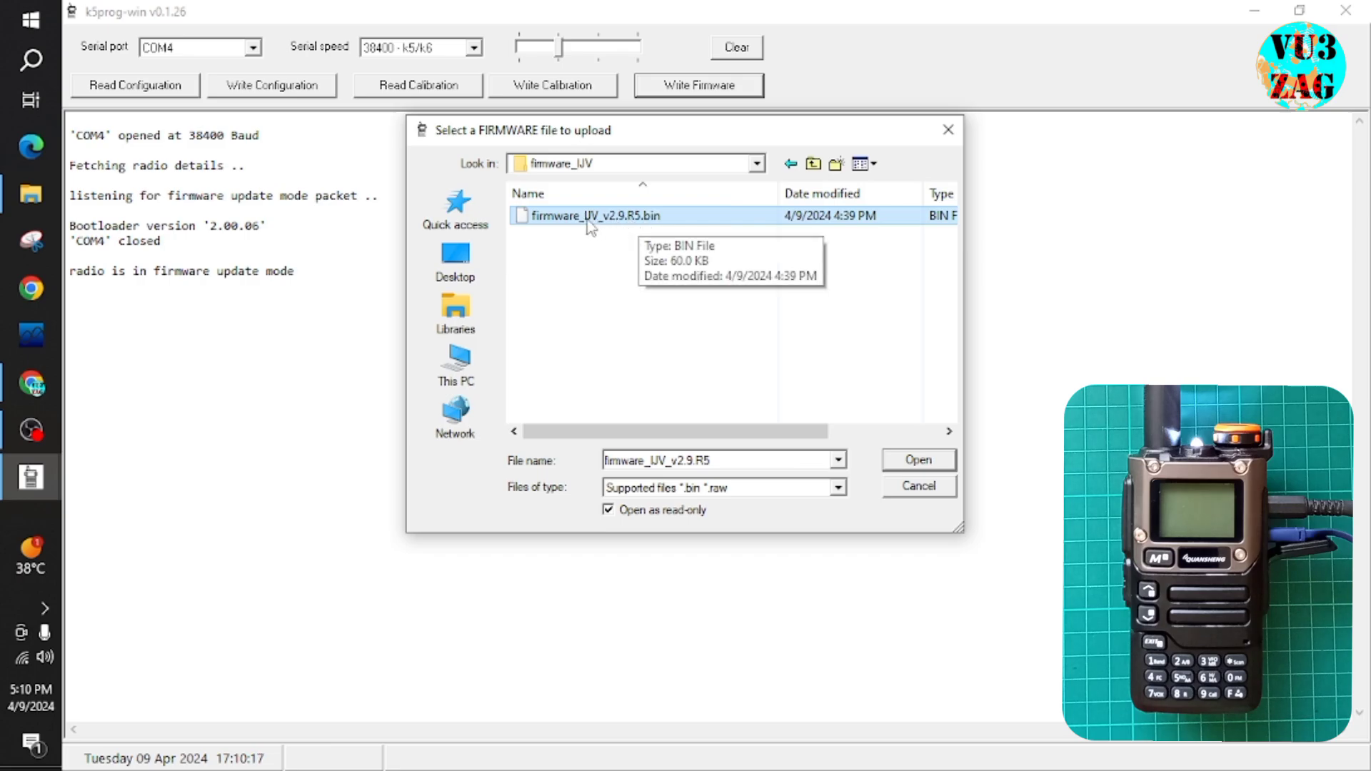
click(919, 461)
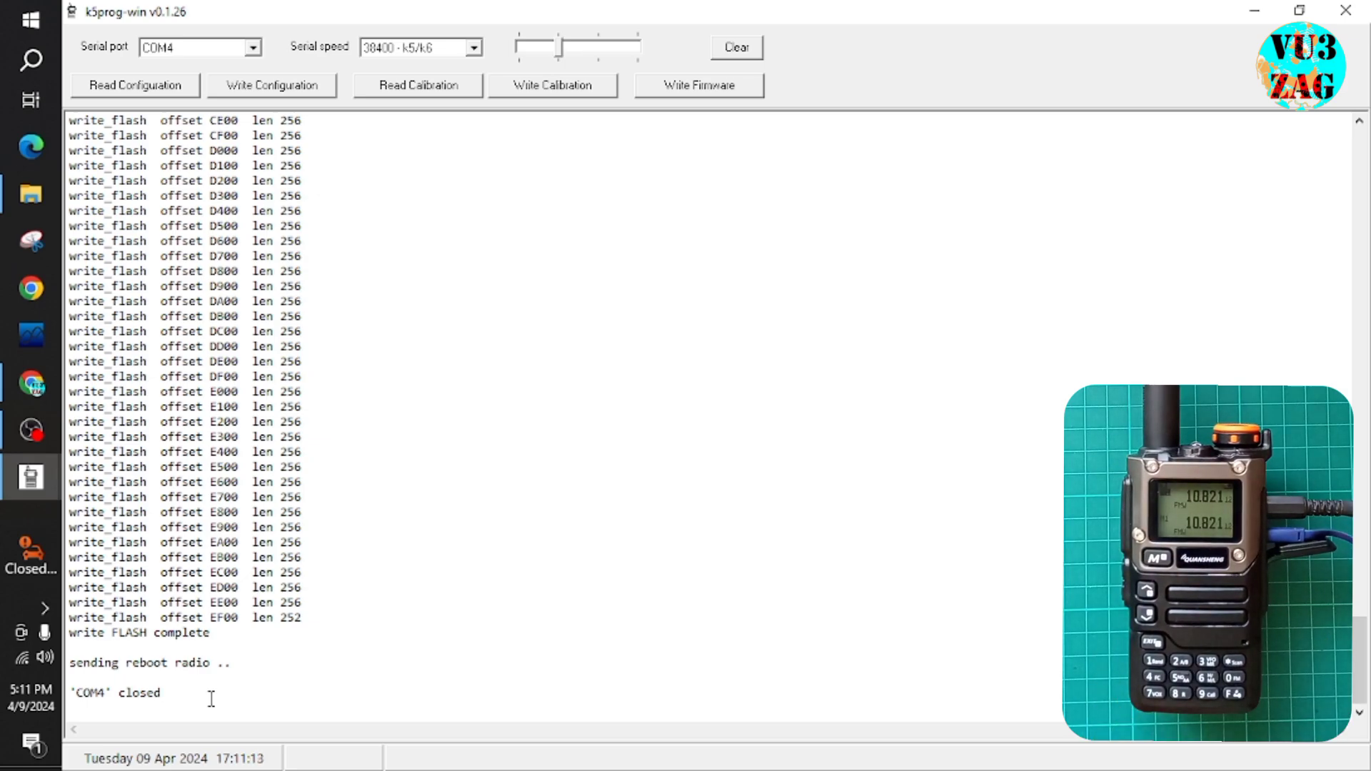
- Switch to the firmware manual in Chrome and review section 2.5 on uploading the IJV firmware
click(30, 383)
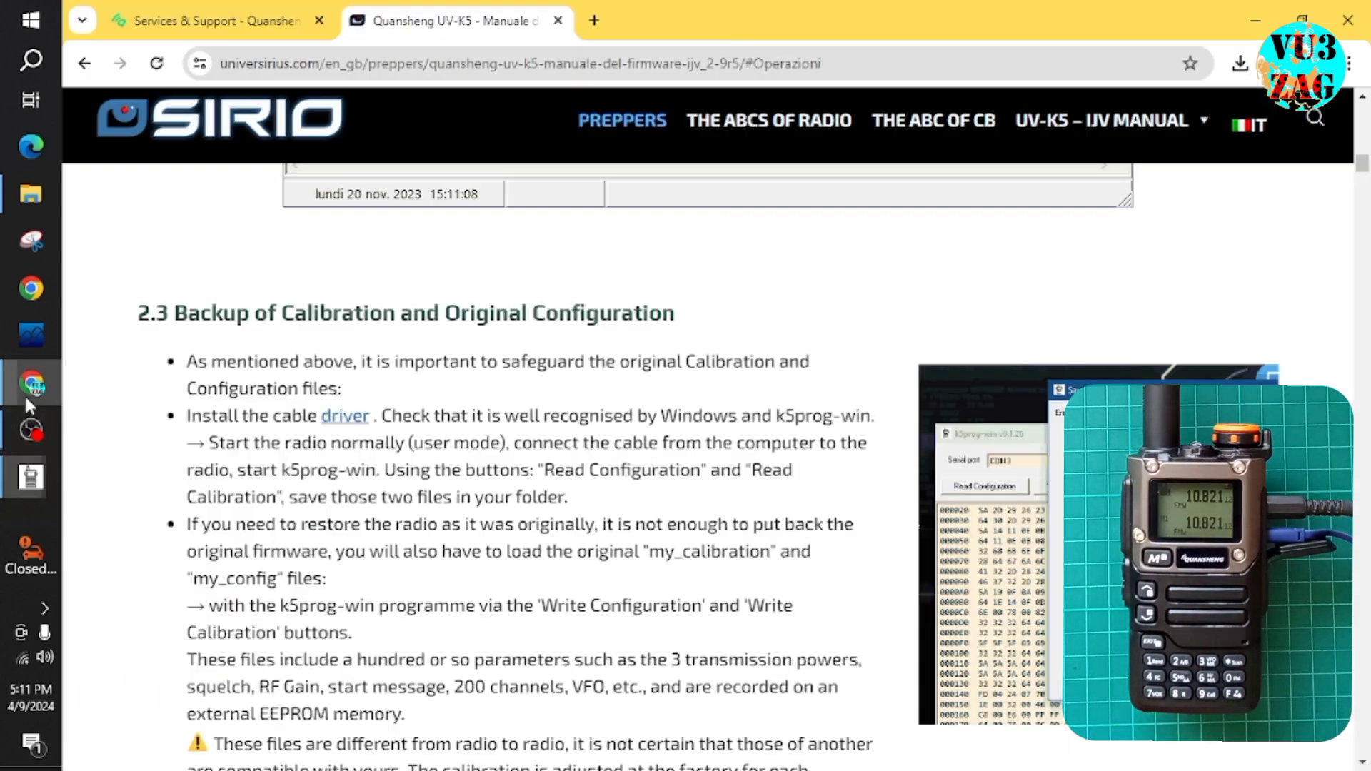
scroll(319, 348, down, 10)
scroll(318, 348, up, 1)
drag(174, 267, 756, 671)
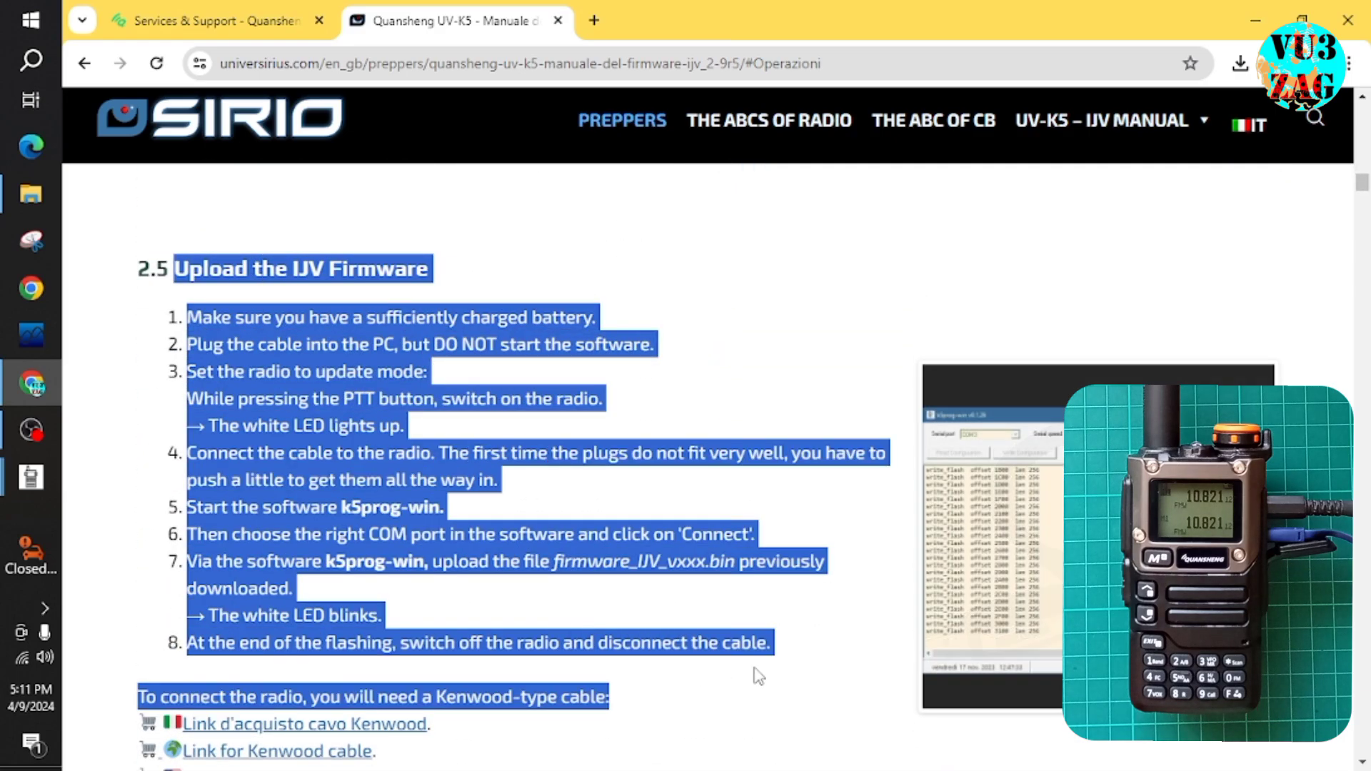
click(756, 670)
- Read section 2.6 on adjusting the radio after the update, including the VFO reset, and look over the IJV firmware features
scroll(743, 379, down, 8)
drag(174, 223, 806, 306)
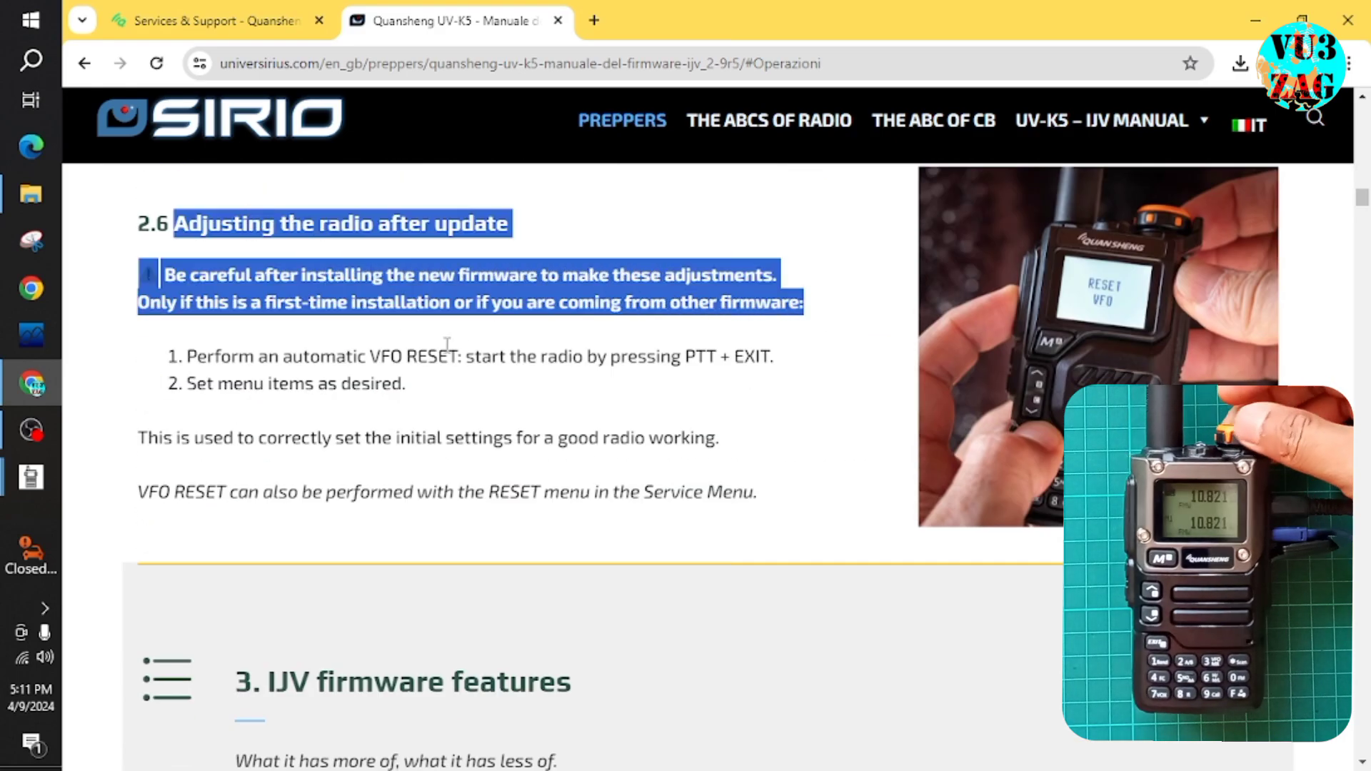
click(403, 364)
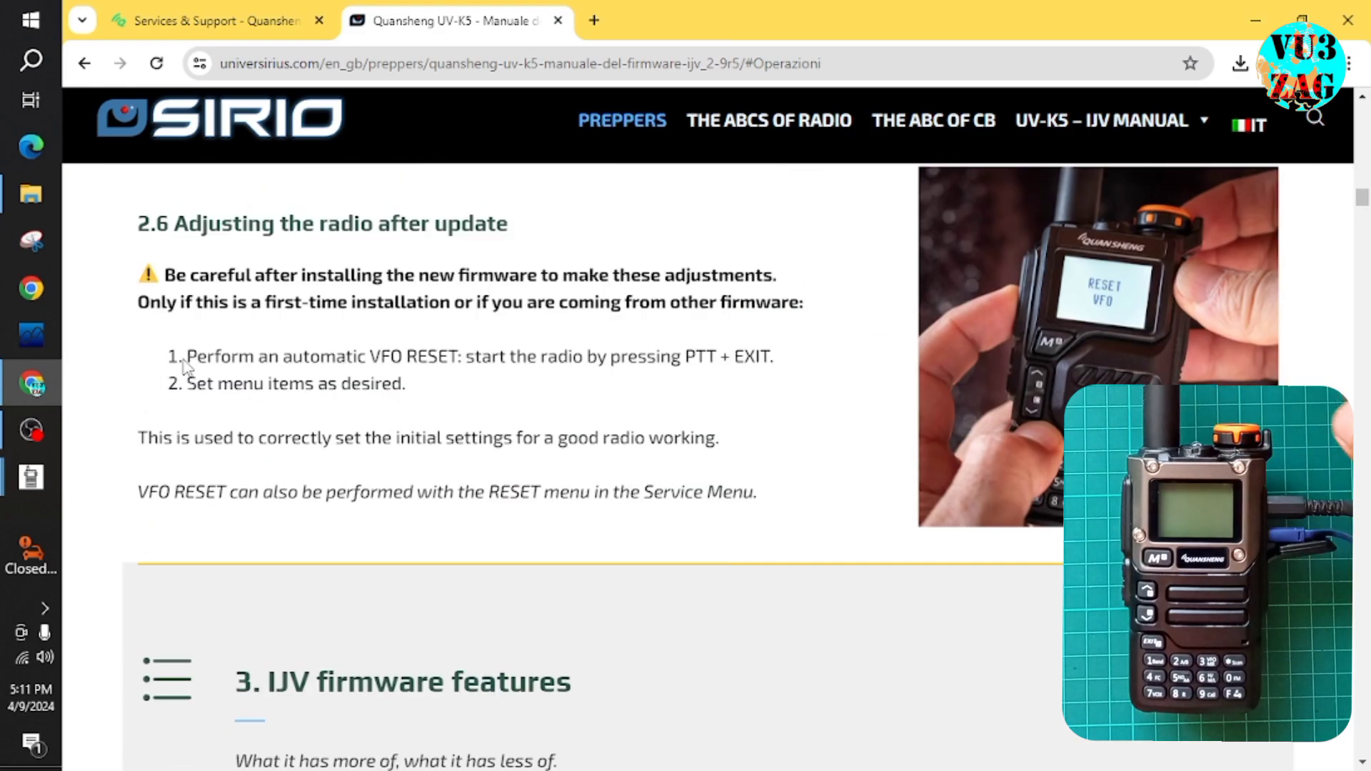
drag(183, 362, 439, 389)
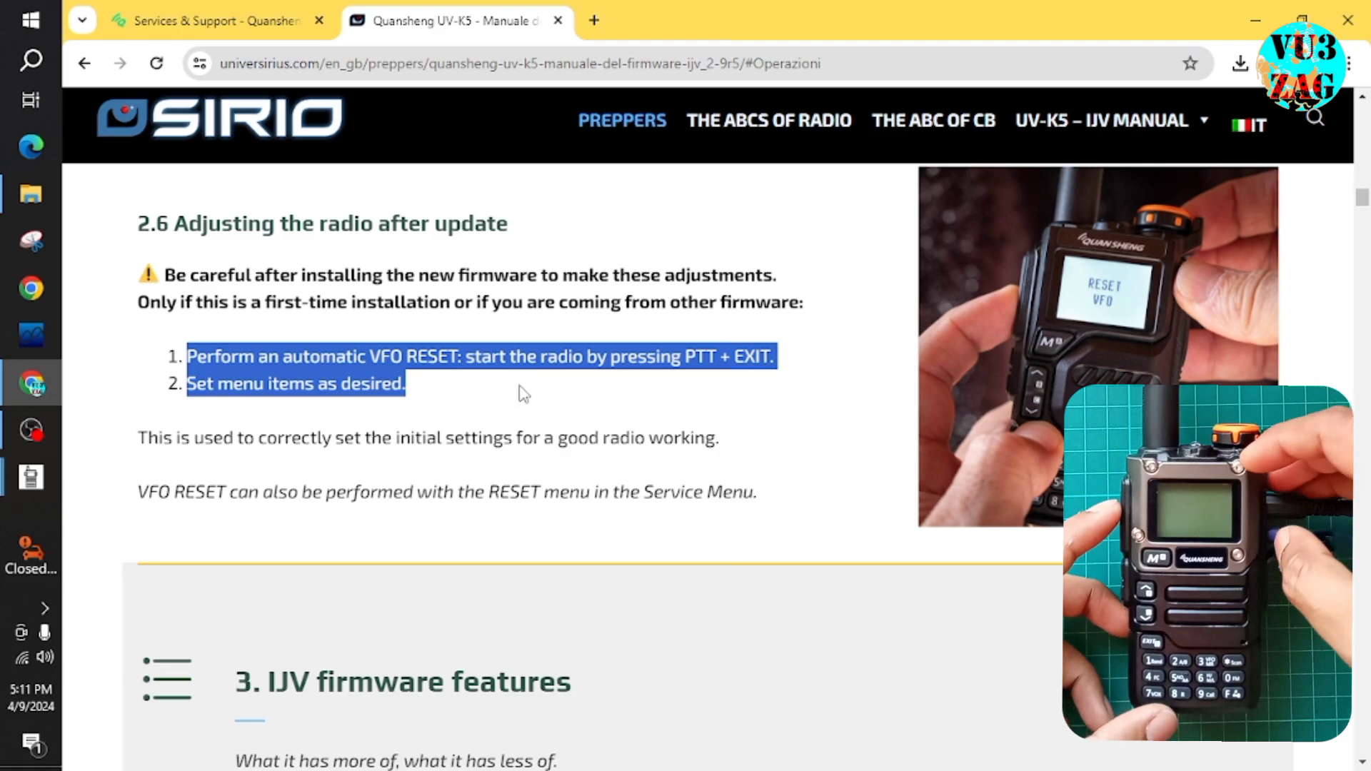
click(687, 390)
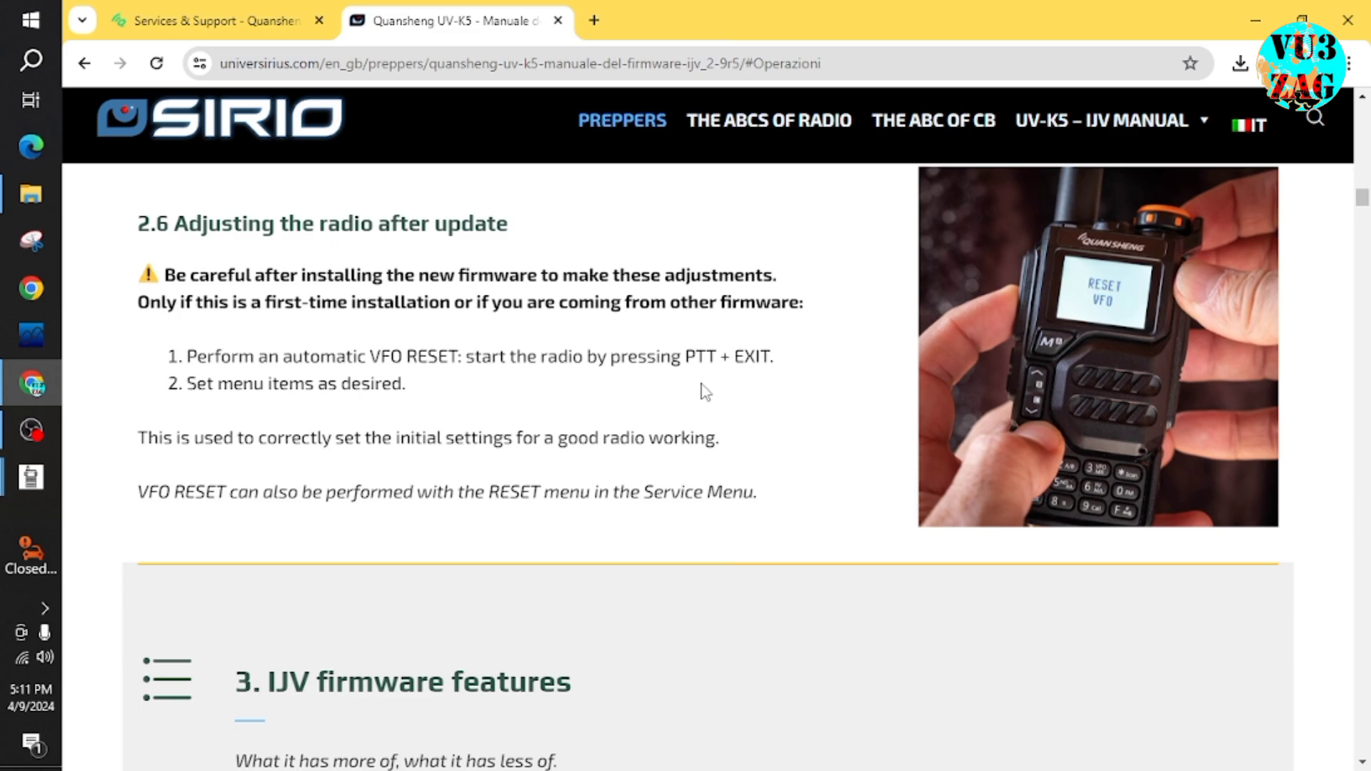
scroll(698, 391, down, 7)
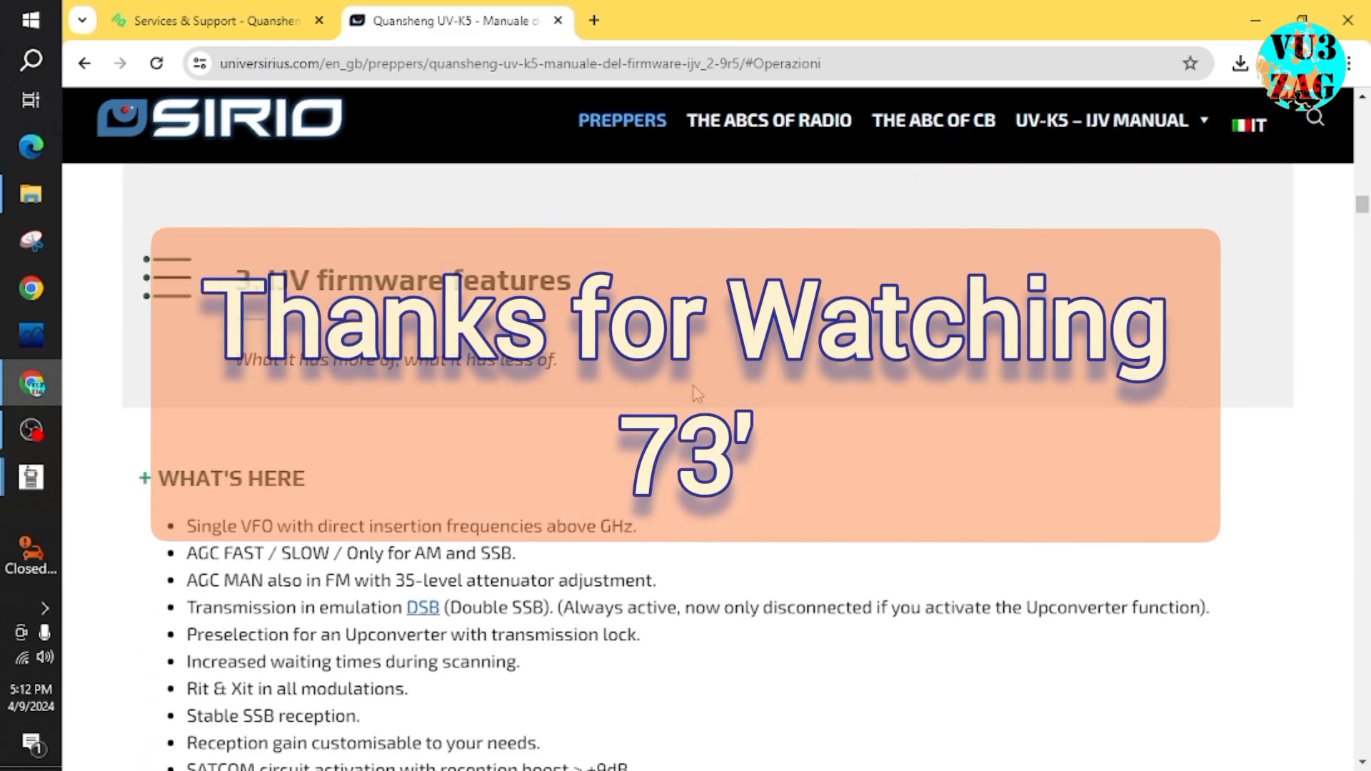
scroll(698, 391, down, 1)
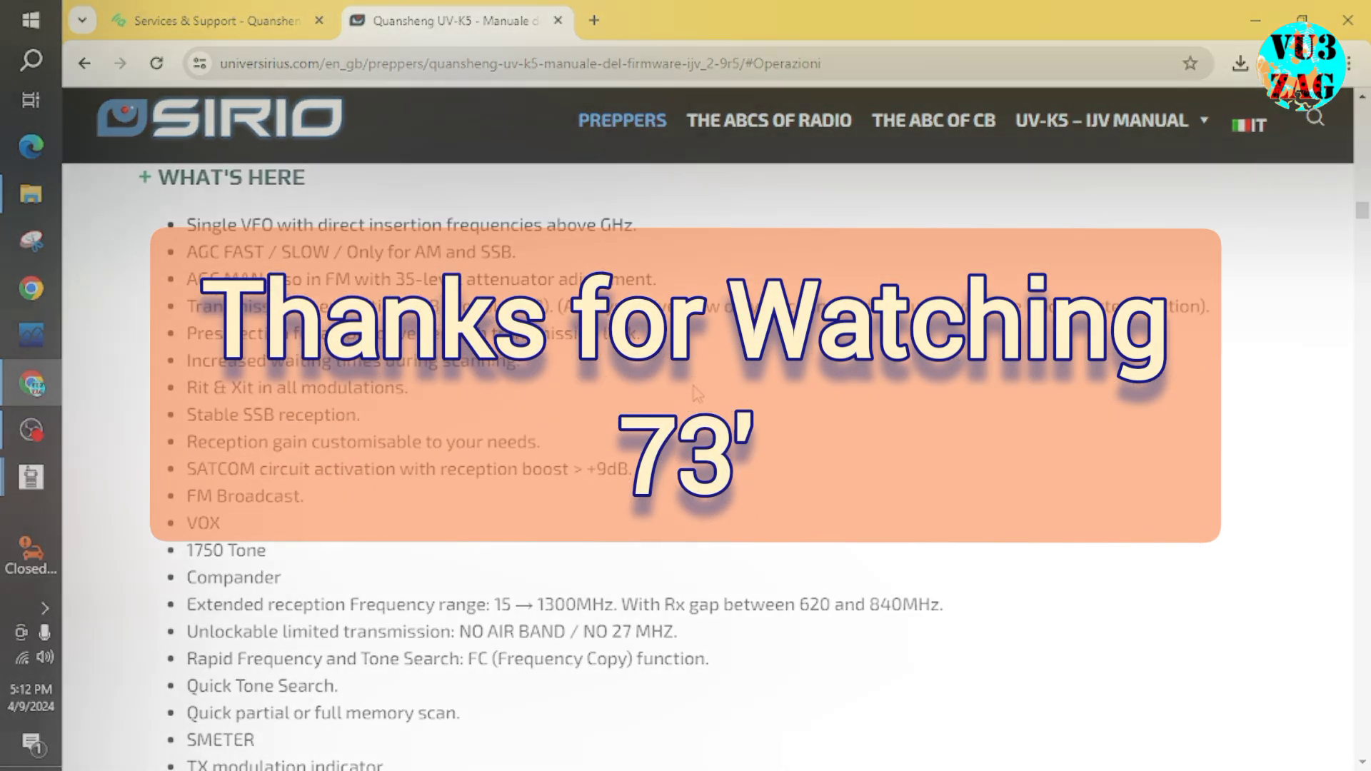